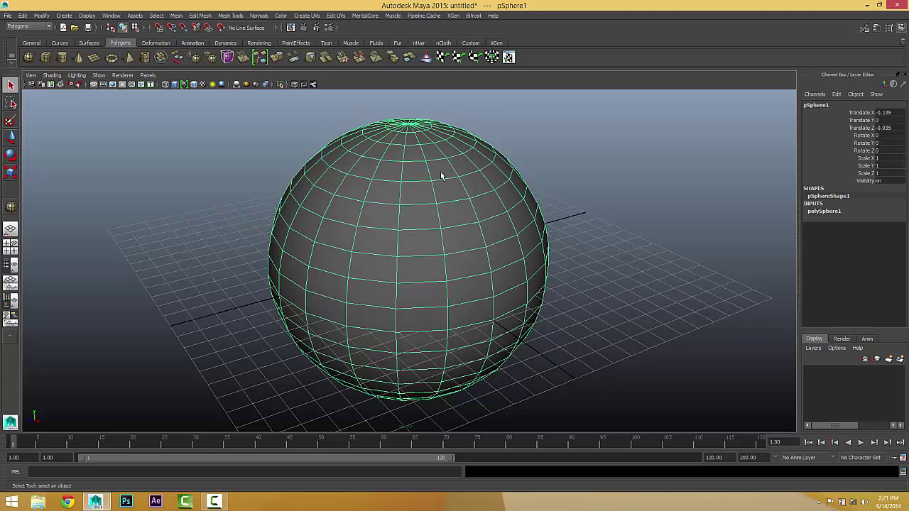
# - Create an XGen description on the sphere with splines generated randomly across the surface and attributes controlled by expressions
pyautogui.click(453, 15)
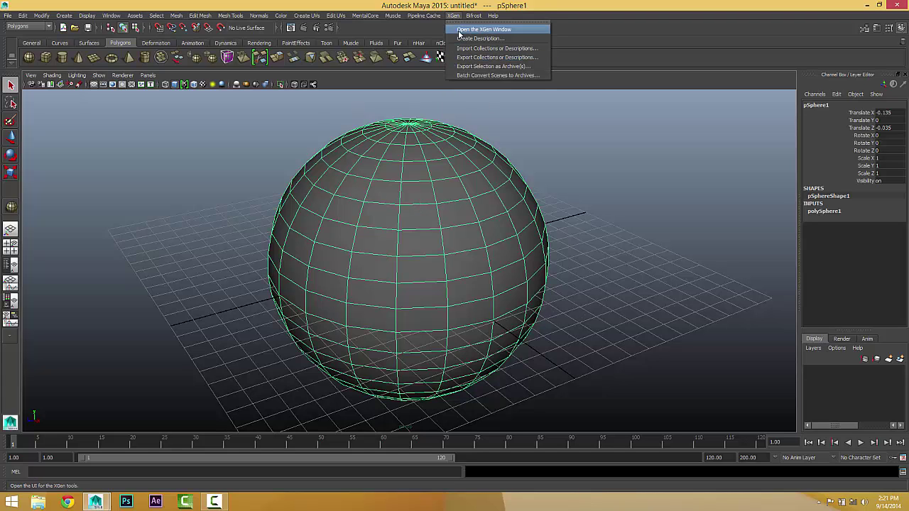
pyautogui.click(461, 38)
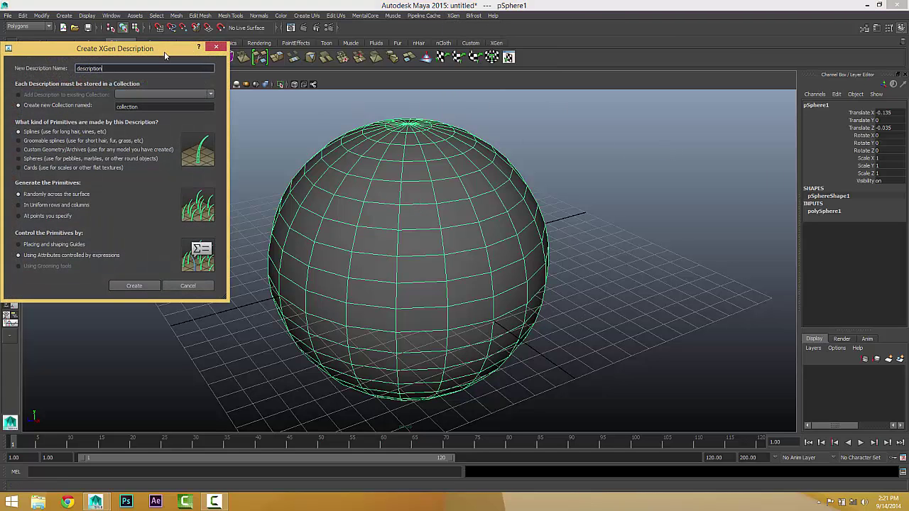
pyautogui.moveTo(164, 51); pyautogui.dragTo(724, 53)
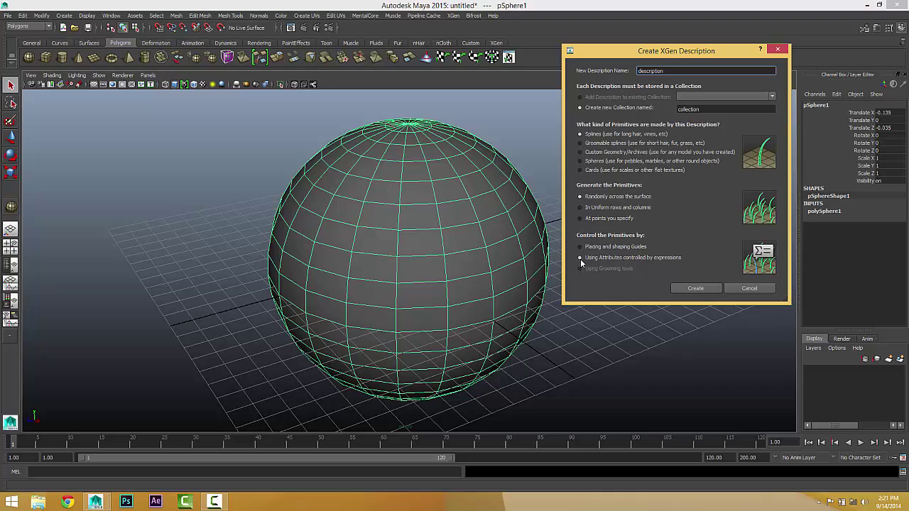
pyautogui.click(690, 289)
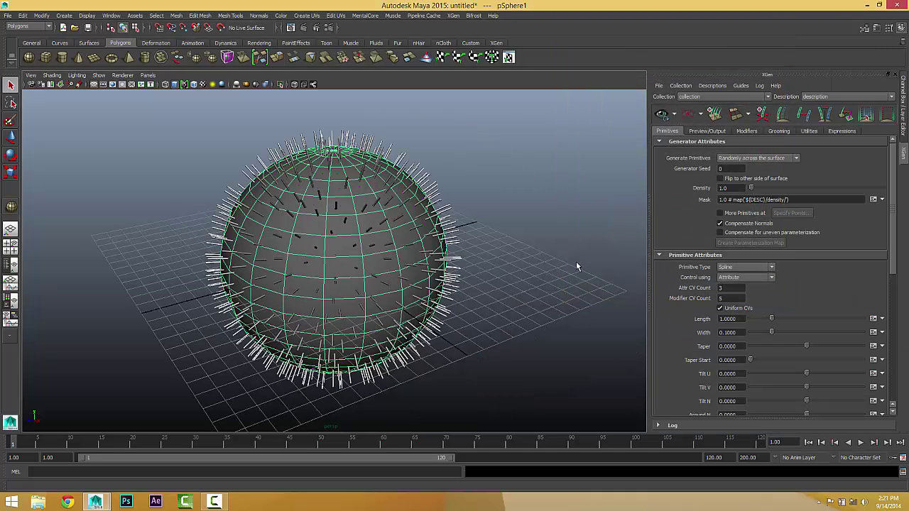
# - Set the description to generate its primitives in uniform rows and columns and inspect the distribution around the sphere
pyautogui.moveTo(421, 255)
pyautogui.keyDown('alt'); pyautogui.mouseDown()
pyautogui.moveTo(398, 248)
pyautogui.moveTo(422, 254)
pyautogui.moveTo(415, 242)
pyautogui.mouseUp(); pyautogui.keyUp('alt')
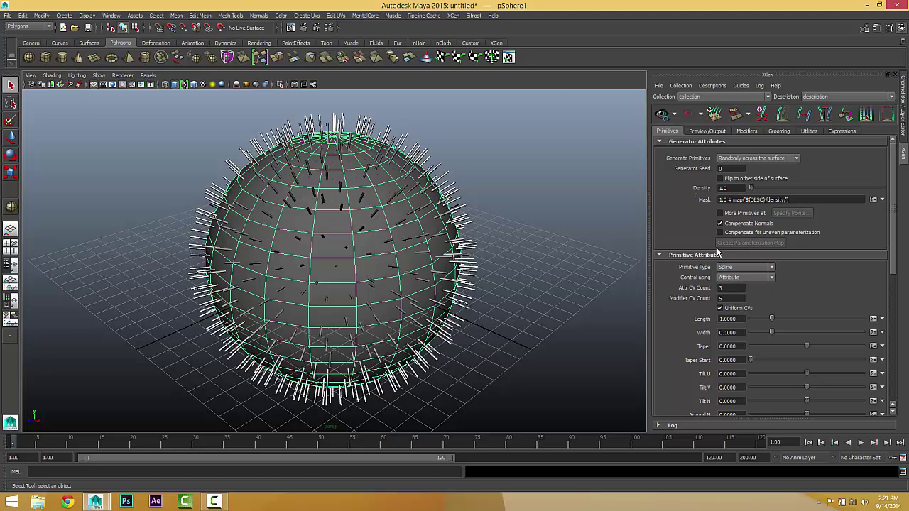
pyautogui.scroll(-4, 716, 249)
pyautogui.scroll(4, 711, 246)
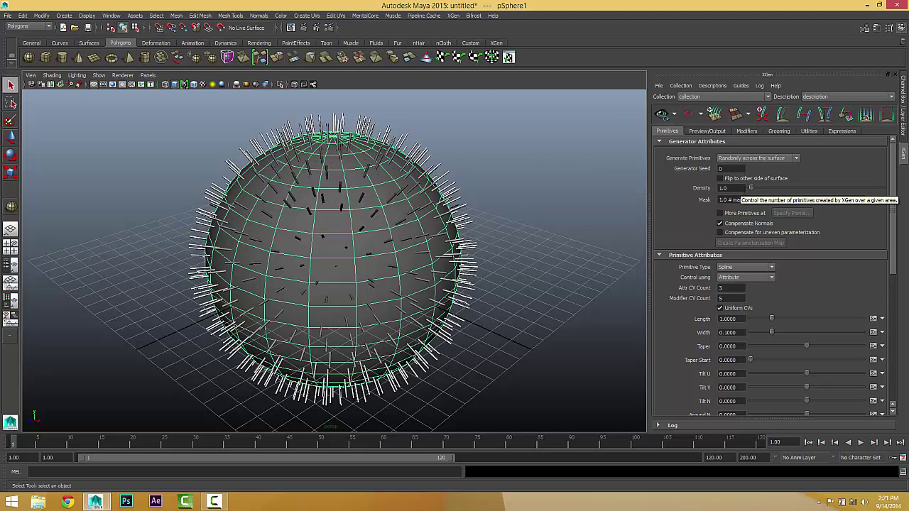
pyautogui.keyDown('alt'); pyautogui.moveTo(415, 250); pyautogui.dragTo(450, 243); pyautogui.keyUp('alt')
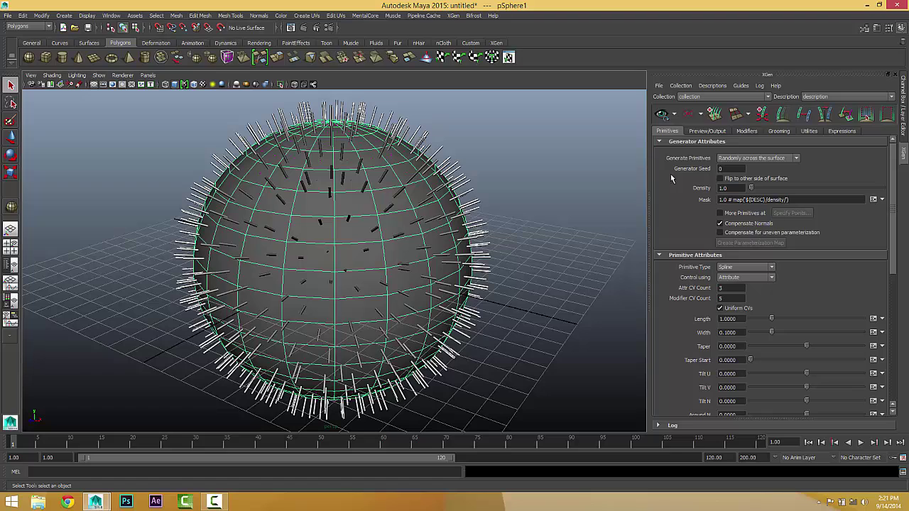
pyautogui.click(776, 159)
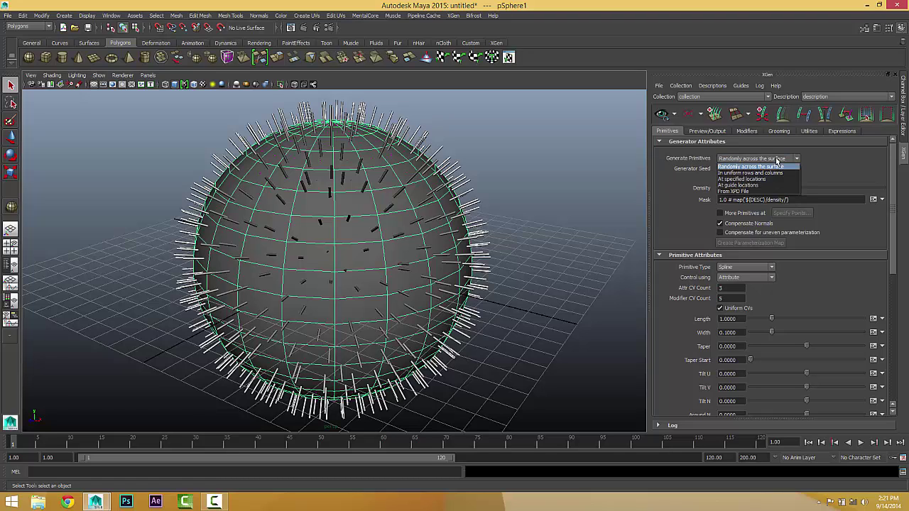
pyautogui.click(746, 174)
pyautogui.keyDown('alt'); pyautogui.moveTo(294, 263); pyautogui.dragTo(375, 138); pyautogui.keyUp('alt')
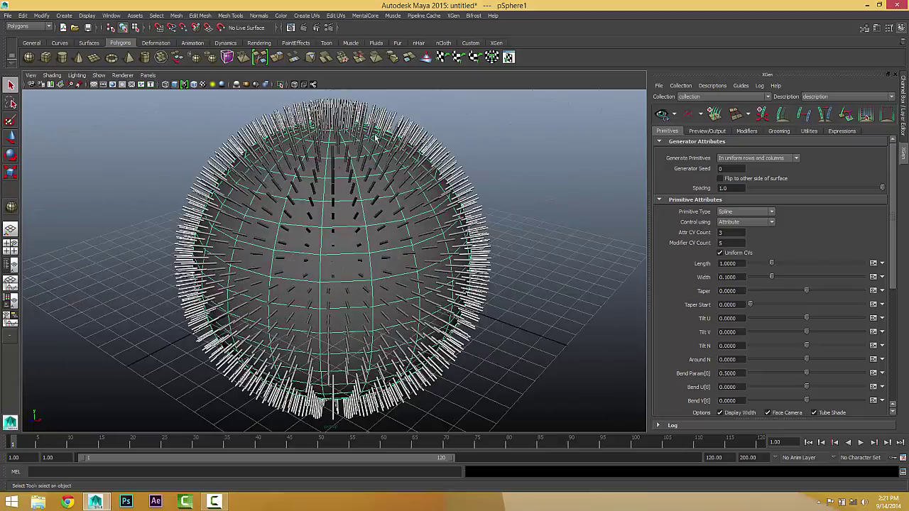
pyautogui.moveTo(331, 226)
pyautogui.keyDown('alt'); pyautogui.mouseDown()
pyautogui.moveTo(333, 255)
pyautogui.moveTo(336, 216)
pyautogui.mouseUp(); pyautogui.keyUp('alt')
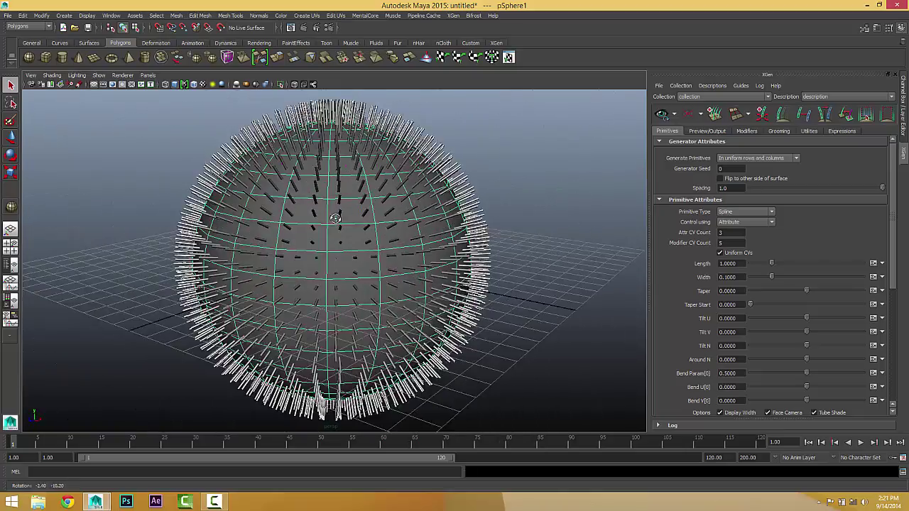
pyautogui.keyDown('alt'); pyautogui.moveTo(373, 294); pyautogui.dragTo(466, 263); pyautogui.keyUp('alt')
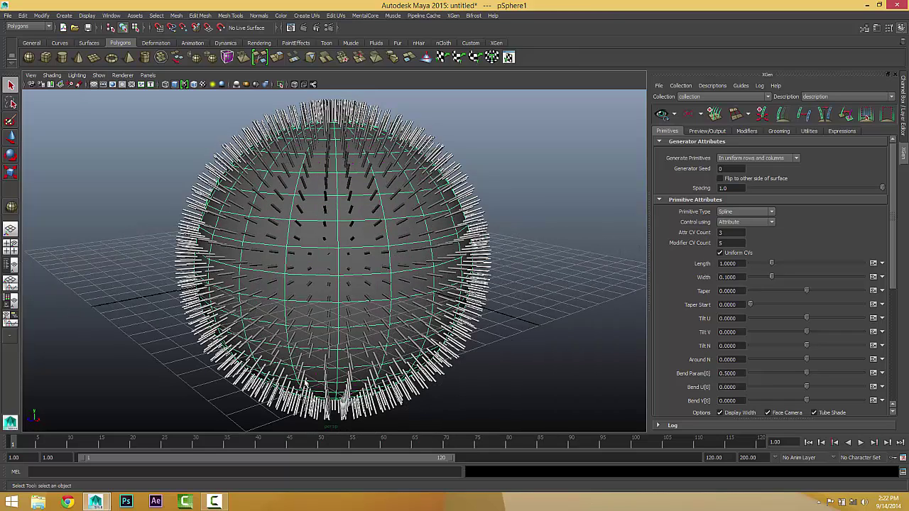
# - Generate the primitives at specified locations, placing four points on the front of the sphere and saving them
pyautogui.click(759, 158)
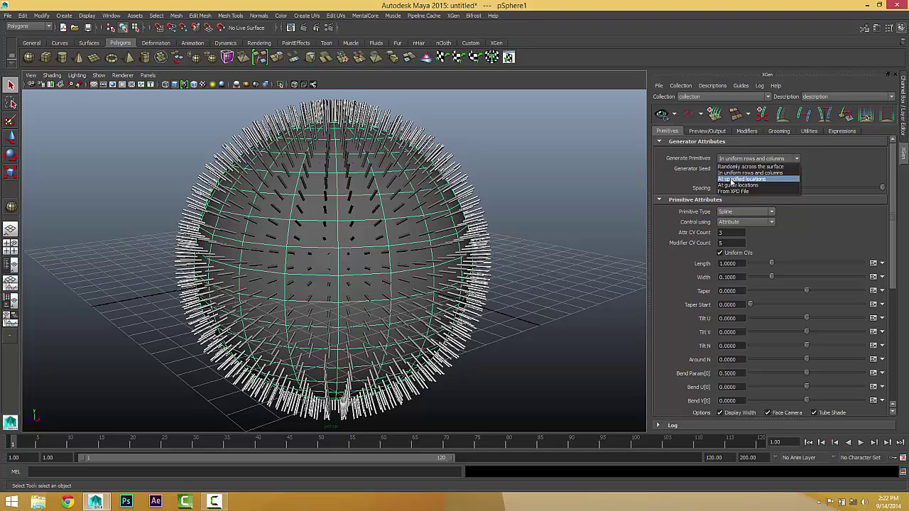
pyautogui.click(732, 180)
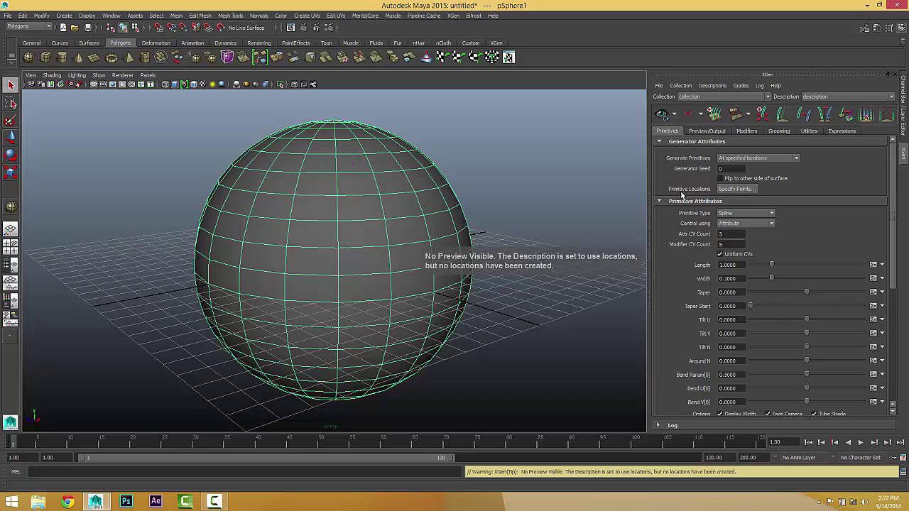
pyautogui.click(735, 192)
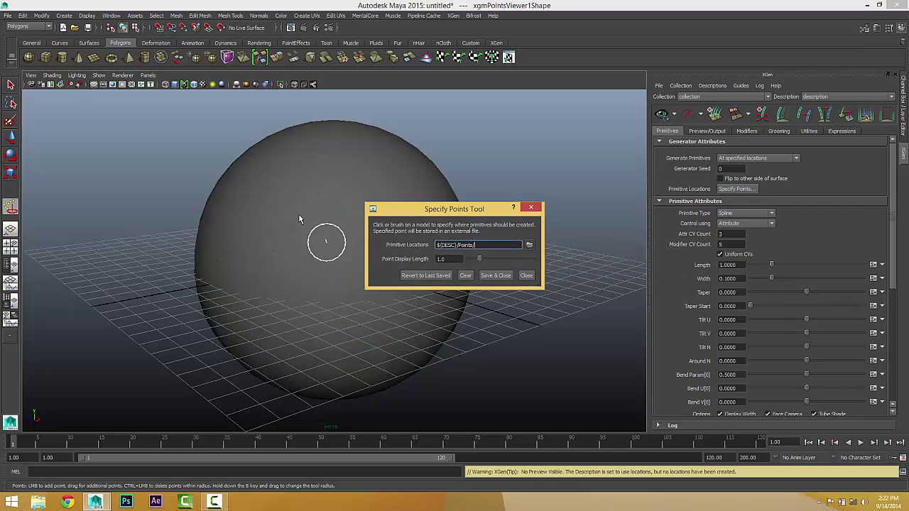
pyautogui.click(274, 188)
pyautogui.click(367, 162)
pyautogui.click(347, 249)
pyautogui.click(328, 299)
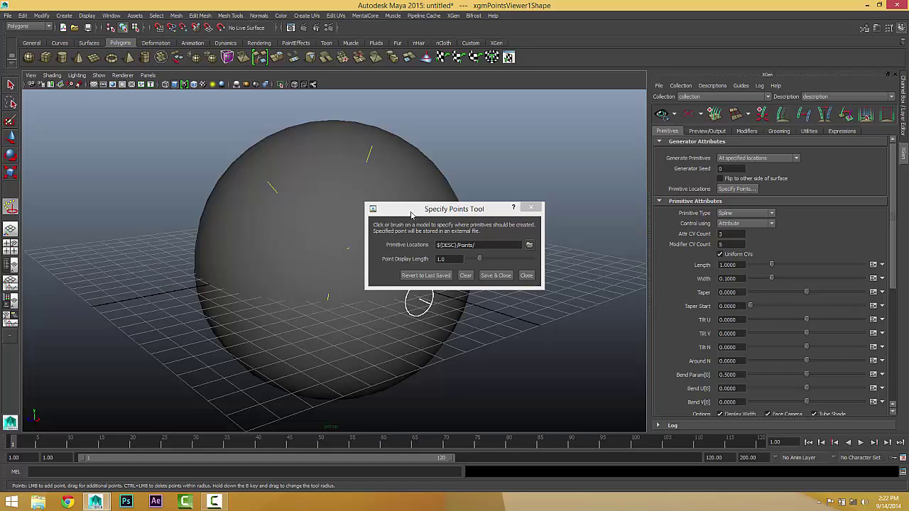
pyautogui.moveTo(412, 212); pyautogui.dragTo(567, 179)
pyautogui.keyDown('alt'); pyautogui.moveTo(393, 243); pyautogui.dragTo(409, 255); pyautogui.keyUp('alt')
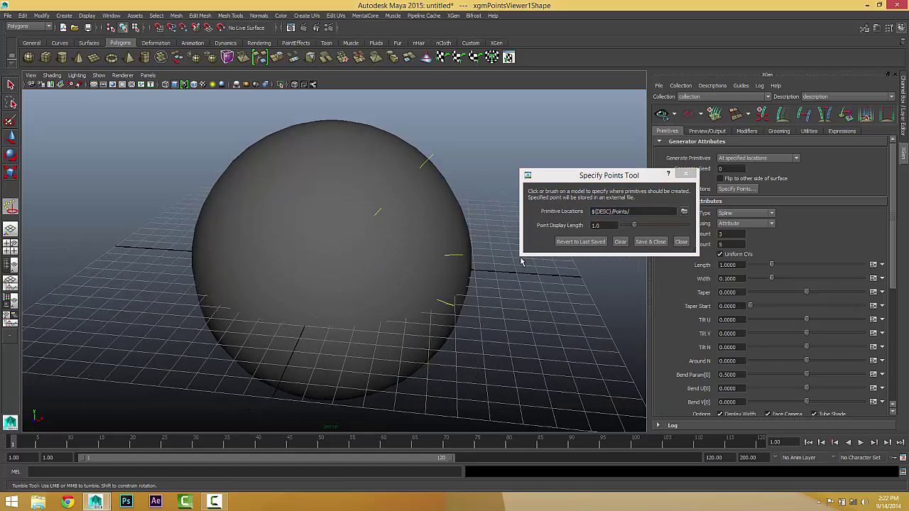
pyautogui.click(644, 242)
# - Try to undo the placement of the specified points on the sphere
pyautogui.keyDown('alt'); pyautogui.moveTo(507, 313); pyautogui.dragTo(391, 250); pyautogui.keyUp('alt')
pyautogui.hotkey('ctrl', 'z')
pyautogui.hotkey('ctrl', 'z')
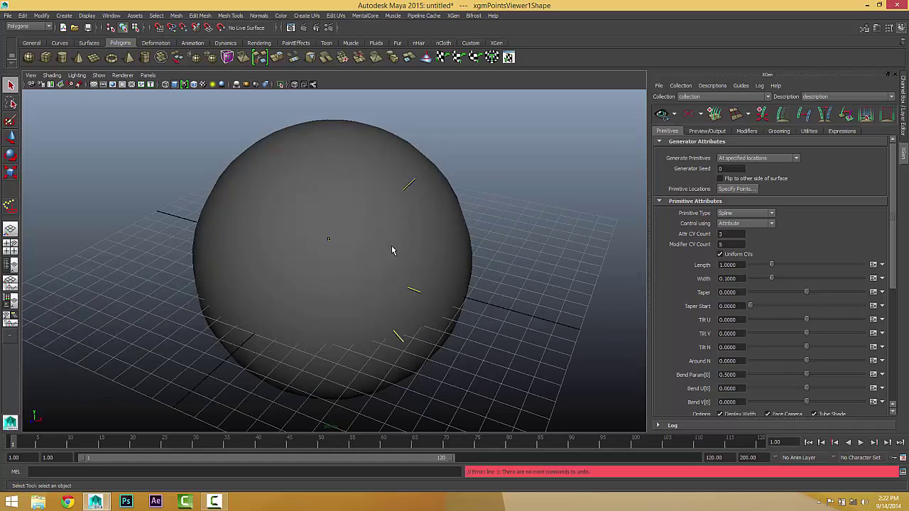
pyautogui.hotkey('ctrl', 'z')
pyautogui.keyDown('alt'); pyautogui.moveTo(476, 269); pyautogui.dragTo(383, 265); pyautogui.keyUp('alt')
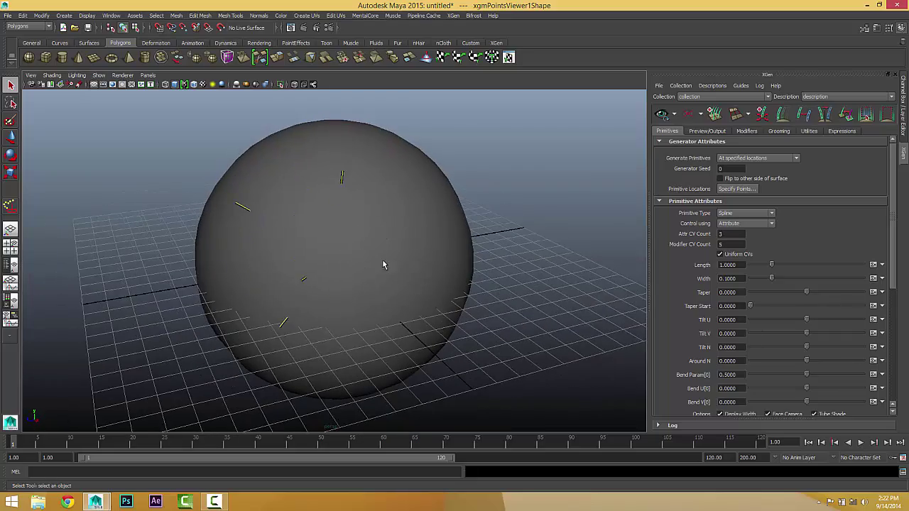
# - Switch primitive generation to randomly across the surface and inspect the splines around the sphere
pyautogui.click(745, 158)
pyautogui.click(750, 166)
pyautogui.moveTo(408, 226)
pyautogui.keyDown('alt'); pyautogui.mouseDown()
pyautogui.moveTo(403, 221)
pyautogui.moveTo(432, 218)
pyautogui.moveTo(423, 223)
pyautogui.mouseUp(); pyautogui.keyUp('alt')
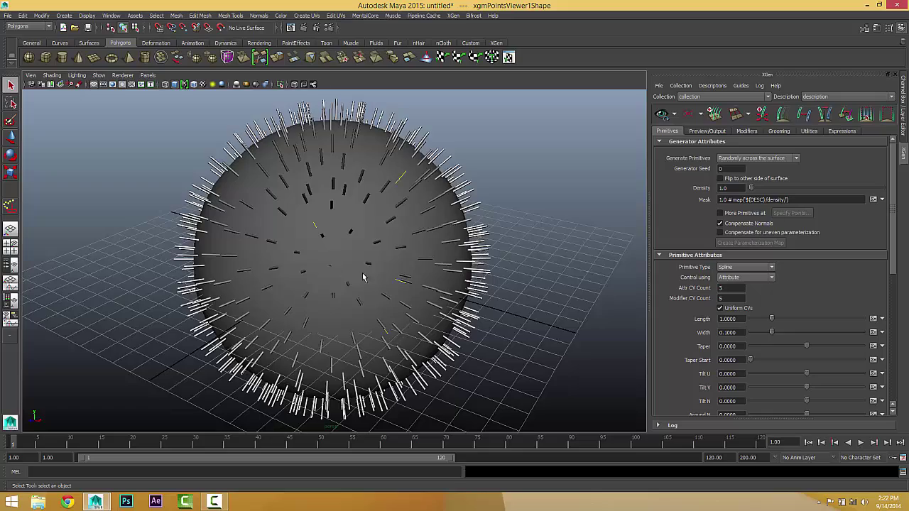
pyautogui.keyDown('alt'); pyautogui.moveTo(362, 277); pyautogui.dragTo(395, 213); pyautogui.keyUp('alt')
pyautogui.keyDown('alt'); pyautogui.moveTo(453, 263); pyautogui.dragTo(364, 307); pyautogui.keyUp('alt')
# - Set primitive generation to at specified locations again and inspect the individually placed splines
pyautogui.click(756, 157)
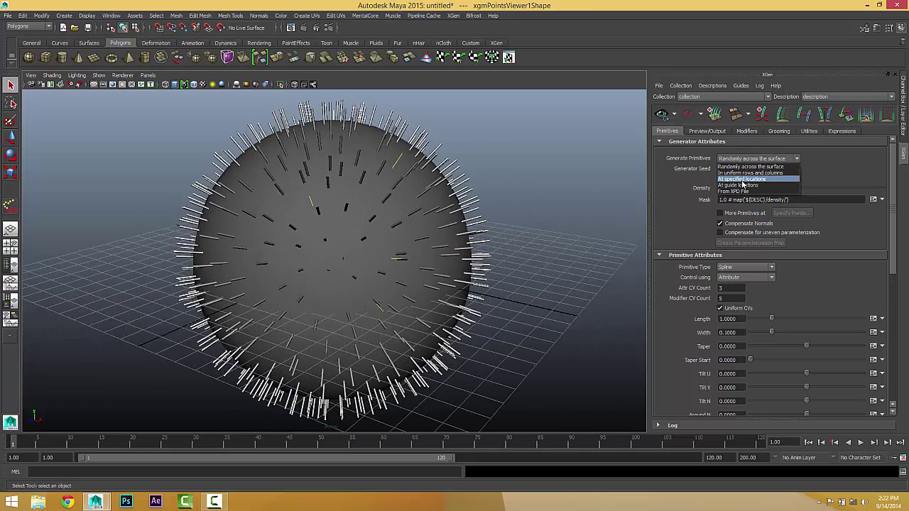
pyautogui.click(742, 179)
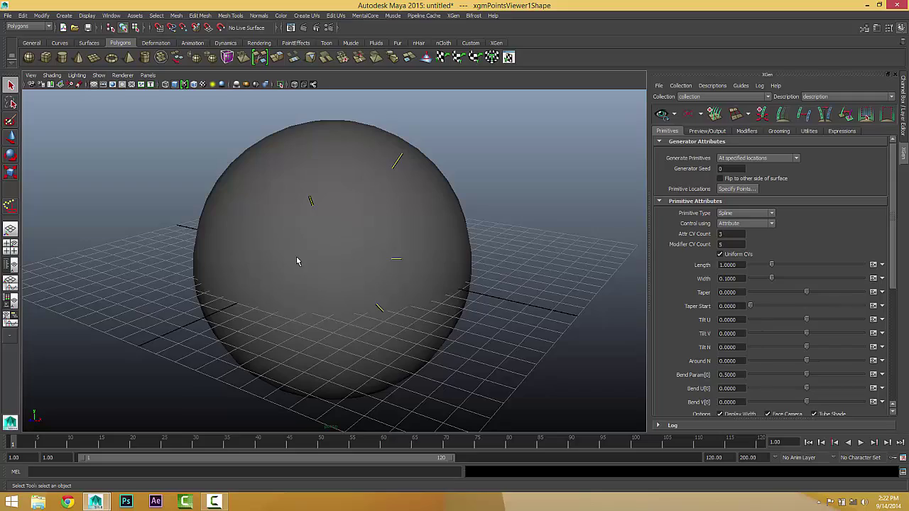
pyautogui.keyDown('alt'); pyautogui.moveTo(297, 262); pyautogui.dragTo(601, 232); pyautogui.keyUp('alt')
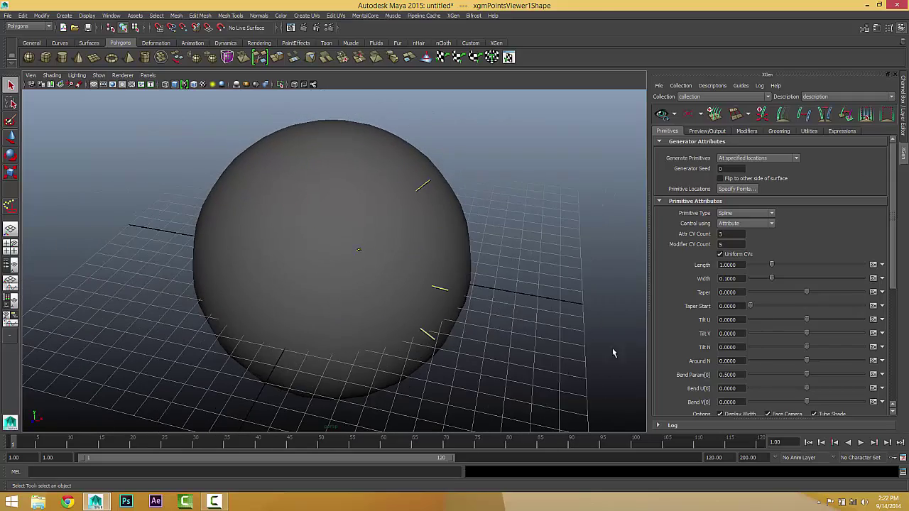
pyautogui.keyDown('alt'); pyautogui.moveTo(450, 342); pyautogui.dragTo(487, 317); pyautogui.keyUp('alt')
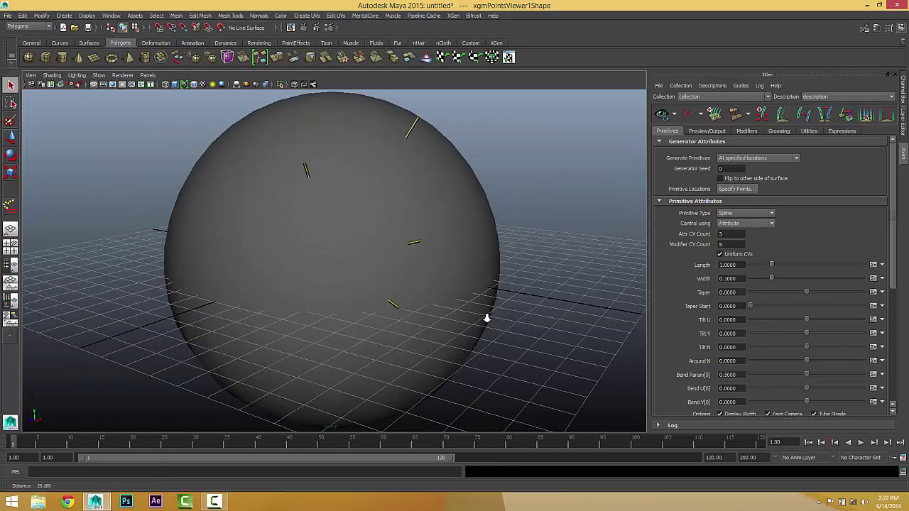
# - Return primitive generation to randomly across the surface
pyautogui.click(751, 158)
pyautogui.click(753, 166)
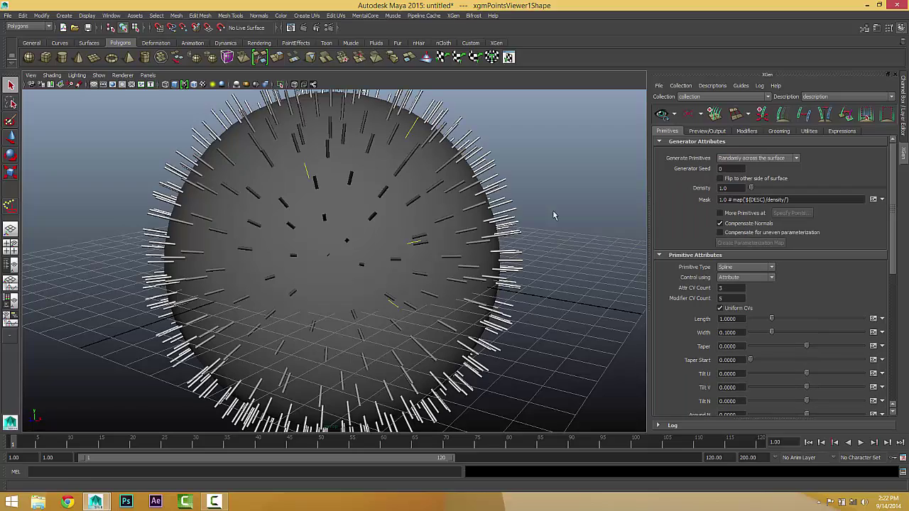
pyautogui.keyDown('alt'); pyautogui.moveTo(551, 213); pyautogui.dragTo(278, 256); pyautogui.keyUp('alt')
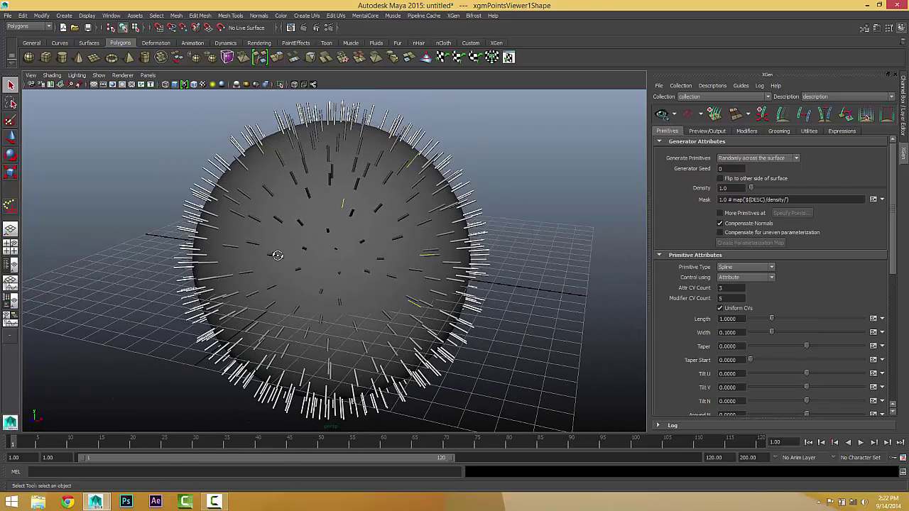
# - Set the generator seed to 1 to change the random distribution of the splines
pyautogui.click(728, 169)
pyautogui.keyDown('alt'); pyautogui.moveTo(409, 215); pyautogui.dragTo(370, 199); pyautogui.keyUp('alt')
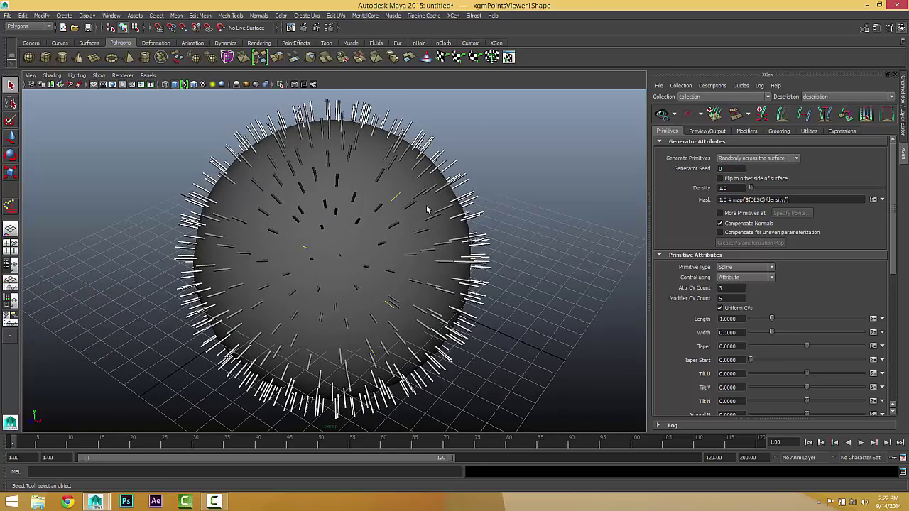
pyautogui.keyDown('alt'); pyautogui.moveTo(393, 234); pyautogui.dragTo(300, 211); pyautogui.keyUp('alt')
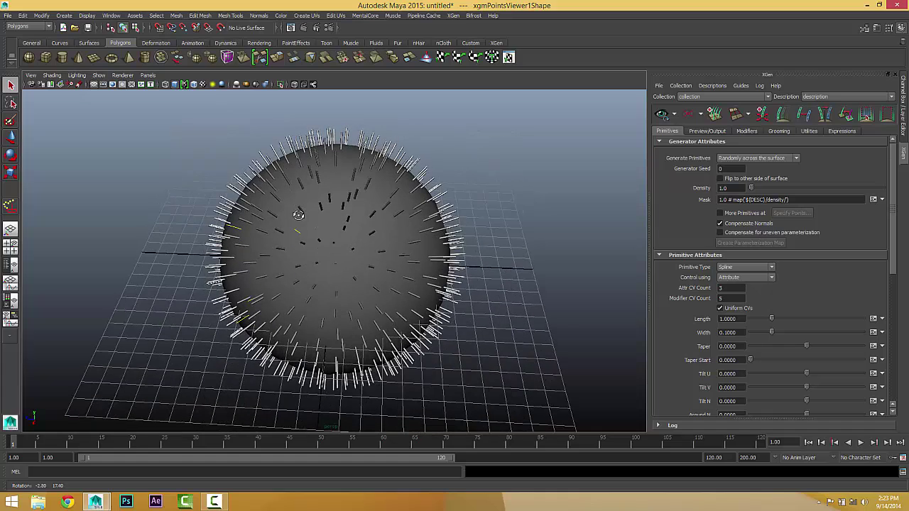
pyautogui.click(725, 169)
pyautogui.keyDown('alt'); pyautogui.moveTo(372, 262); pyautogui.dragTo(399, 241); pyautogui.keyUp('alt')
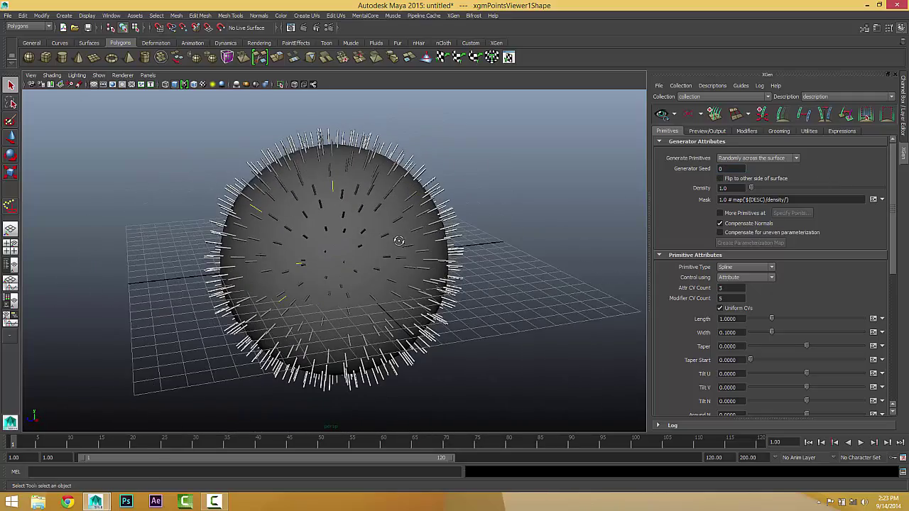
pyautogui.moveTo(737, 169); pyautogui.dragTo(663, 171)
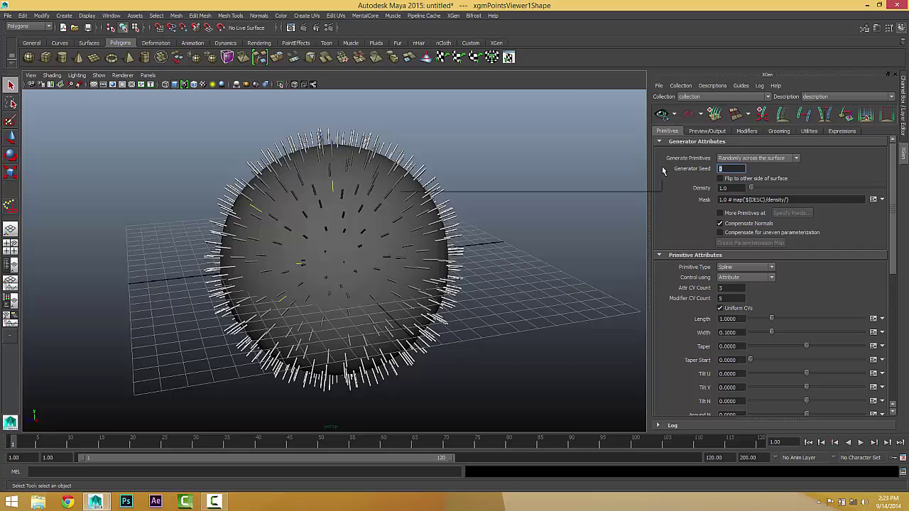
pyautogui.write('1')
pyautogui.press('Return')
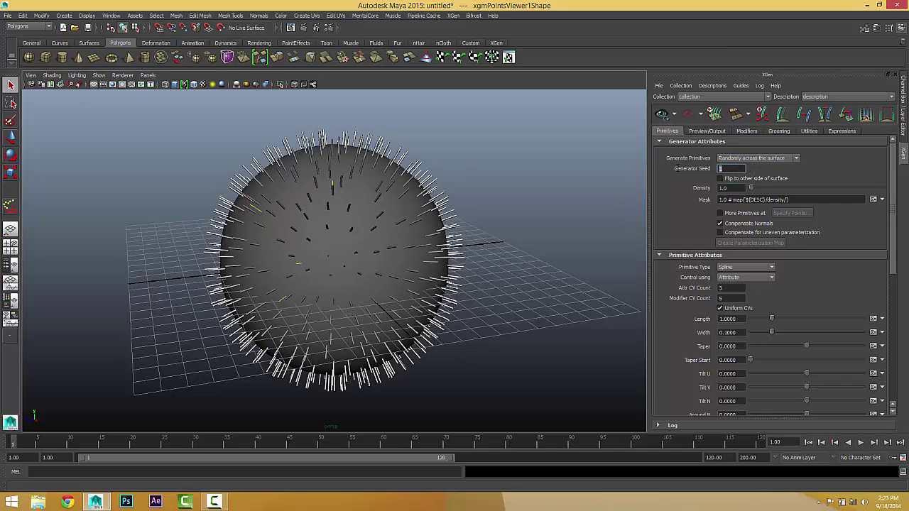
# - Reduce the primitive density to 0.2
pyautogui.keyDown('alt'); pyautogui.moveTo(442, 237); pyautogui.dragTo(451, 238); pyautogui.keyUp('alt')
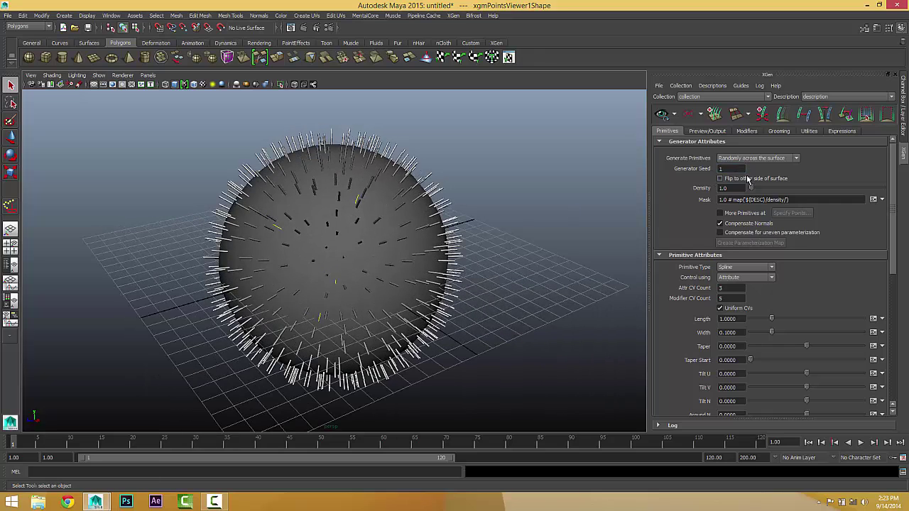
pyautogui.moveTo(739, 188); pyautogui.dragTo(641, 178)
pyautogui.write('0.2')
pyautogui.press('Return')
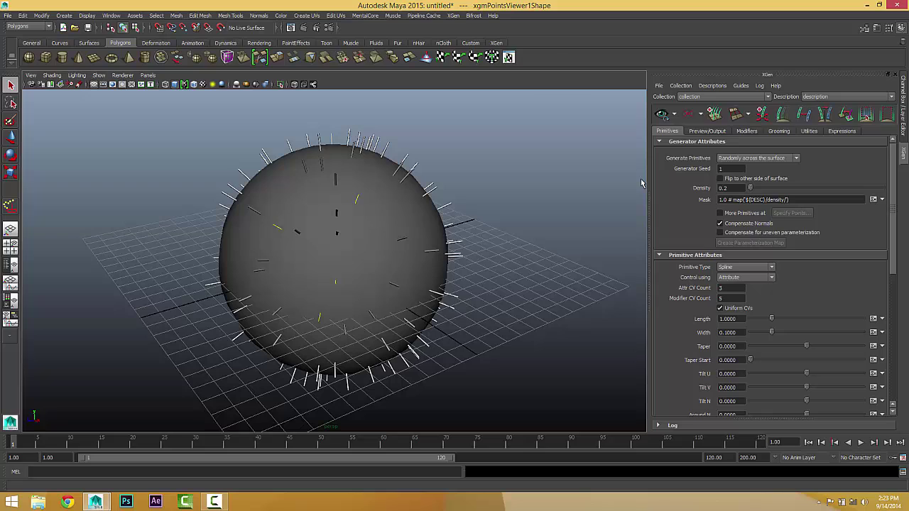
# - Set the primitive density to 0.02 and inspect the remaining splines from below and from the side
pyautogui.moveTo(731, 190); pyautogui.dragTo(694, 189)
pyautogui.press('Return')
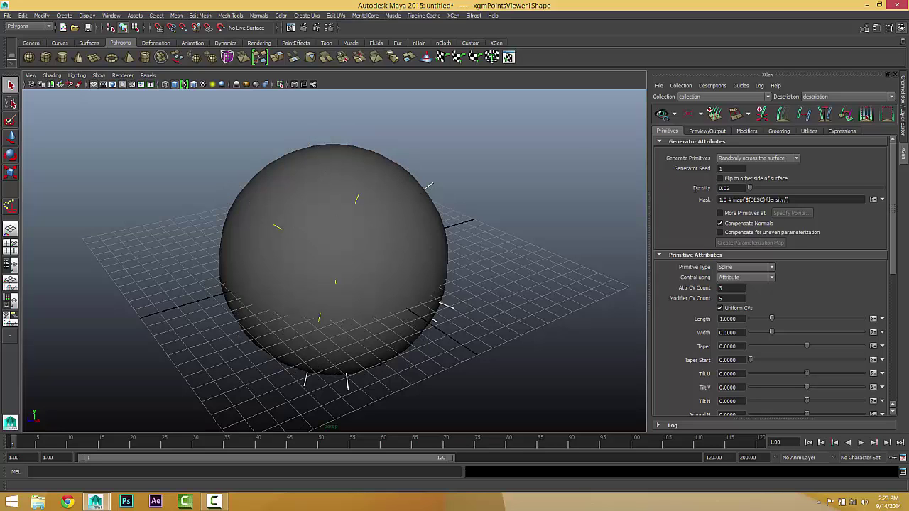
pyautogui.keyDown('alt'); pyautogui.moveTo(506, 254); pyautogui.dragTo(467, 197); pyautogui.keyUp('alt')
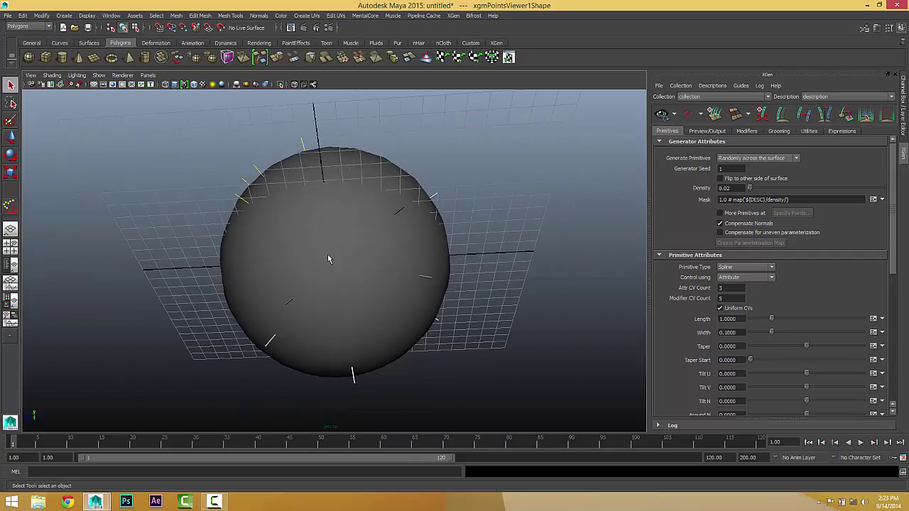
pyautogui.keyDown('alt'); pyautogui.moveTo(382, 312); pyautogui.dragTo(505, 343); pyautogui.keyUp('alt')
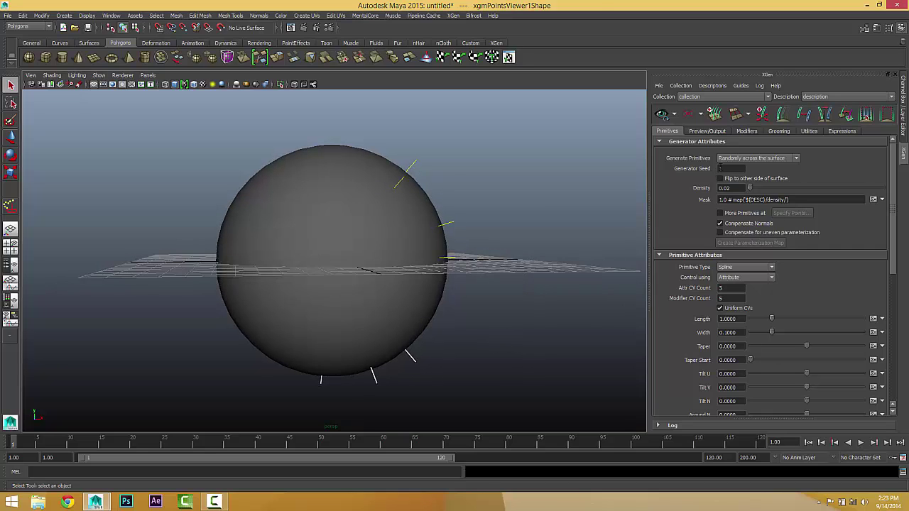
# - Set the generator seed to 0 and view the new spline distribution from above
pyautogui.moveTo(730, 169); pyautogui.dragTo(686, 172)
pyautogui.write('0')
pyautogui.press('Return')
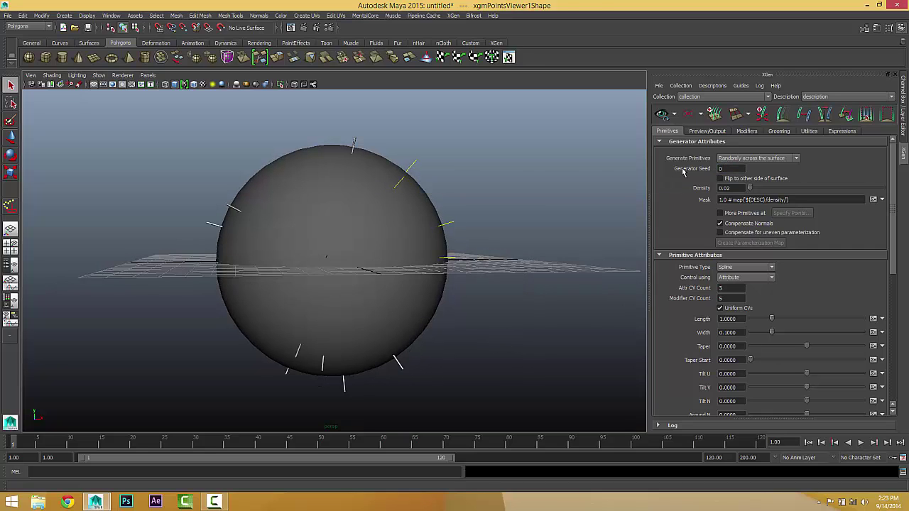
pyautogui.keyDown('alt'); pyautogui.moveTo(419, 260); pyautogui.dragTo(314, 236); pyautogui.keyUp('alt')
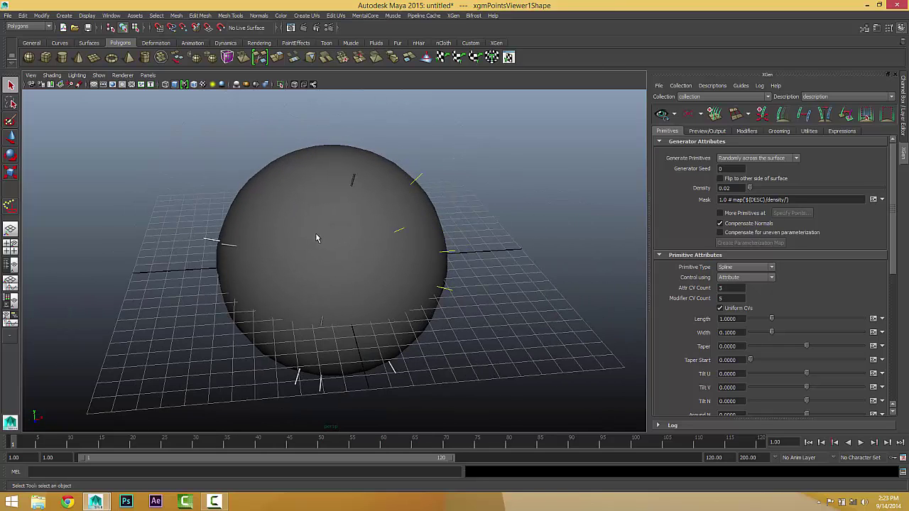
# - Flip the primitives to the other side of the surface and examine them from inside the sphere
pyautogui.click(721, 179)
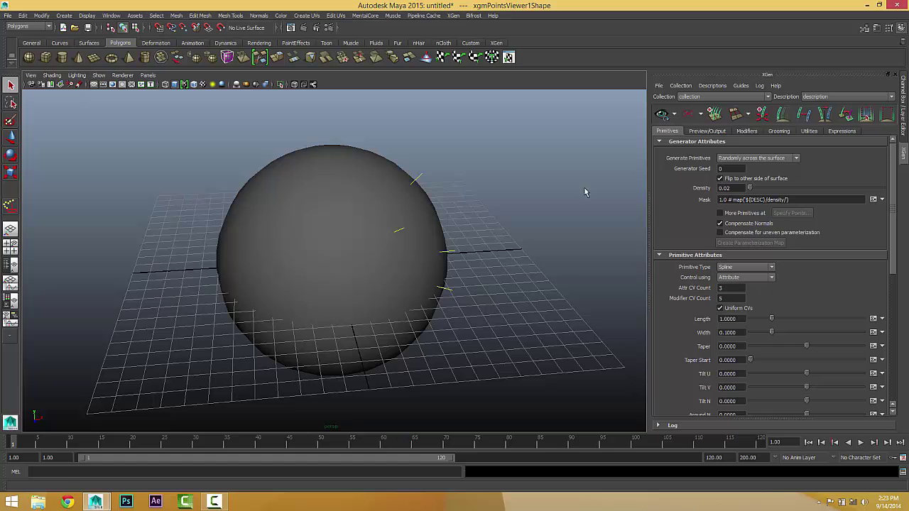
pyautogui.scroll(10, 346, 234)
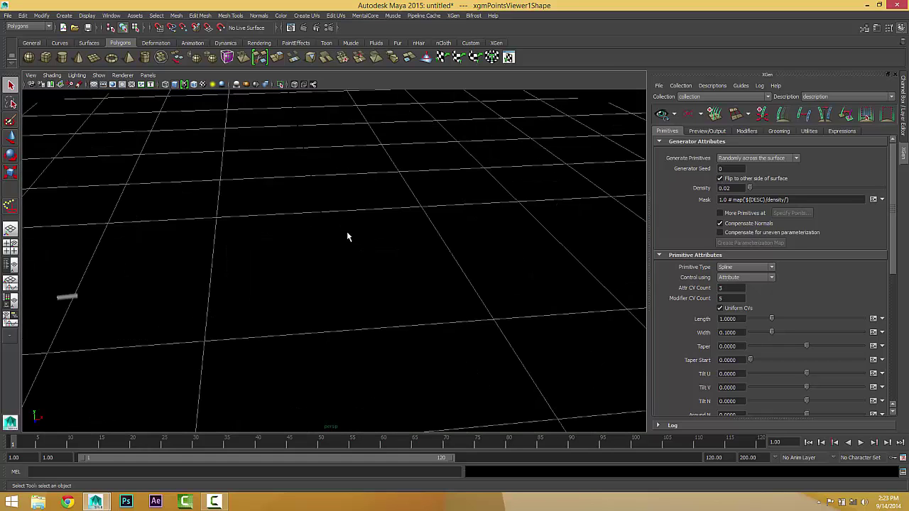
pyautogui.scroll(-2, 348, 236)
pyautogui.keyDown('alt'); pyautogui.moveTo(347, 236); pyautogui.dragTo(351, 208); pyautogui.keyUp('alt')
pyautogui.keyDown('alt'); pyautogui.moveTo(383, 214); pyautogui.dragTo(392, 317, button='middle'); pyautogui.keyUp('alt')
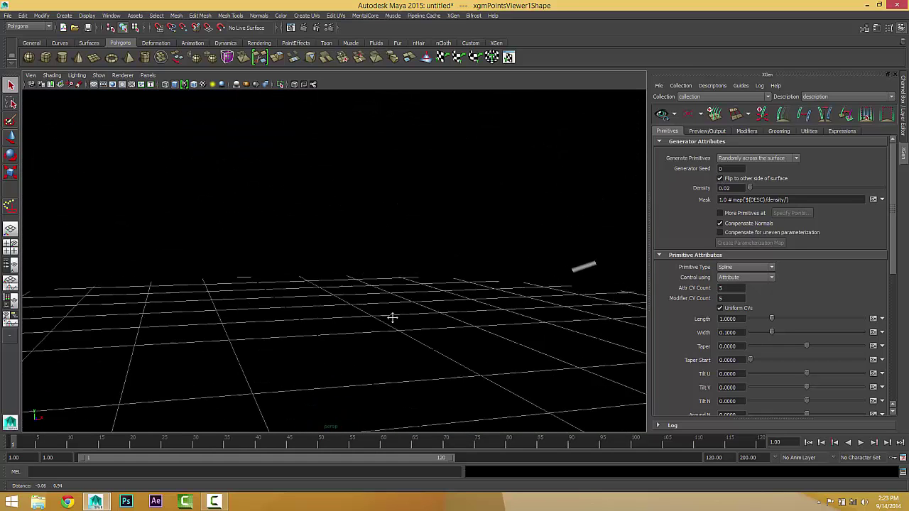
pyautogui.keyDown('alt'); pyautogui.moveTo(392, 317); pyautogui.dragTo(428, 296); pyautogui.keyUp('alt')
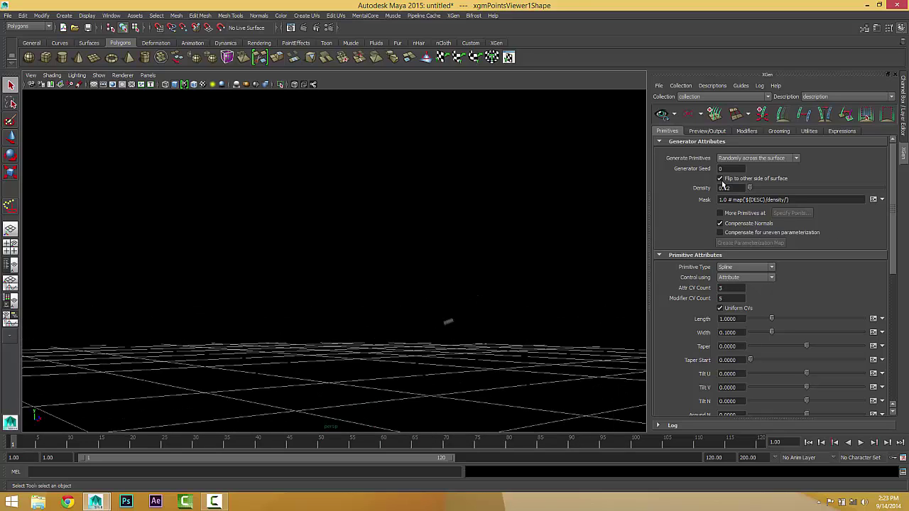
# - Turn off flipping to the other side of the surface and frame the whole sphere
pyautogui.click(720, 179)
pyautogui.press('f')
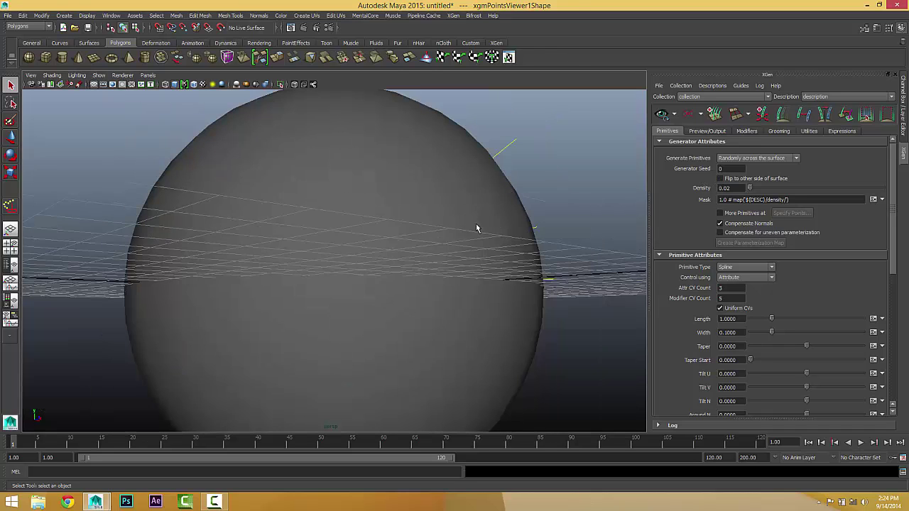
pyautogui.scroll(-3, 458, 229)
pyautogui.keyDown('alt'); pyautogui.moveTo(454, 229); pyautogui.dragTo(336, 247); pyautogui.keyUp('alt')
pyautogui.keyDown('alt'); pyautogui.moveTo(375, 184); pyautogui.dragTo(460, 315); pyautogui.keyUp('alt')
# - Flip the primitives to the inside of the surface again and inspect the sphere from several angles
pyautogui.click(721, 179)
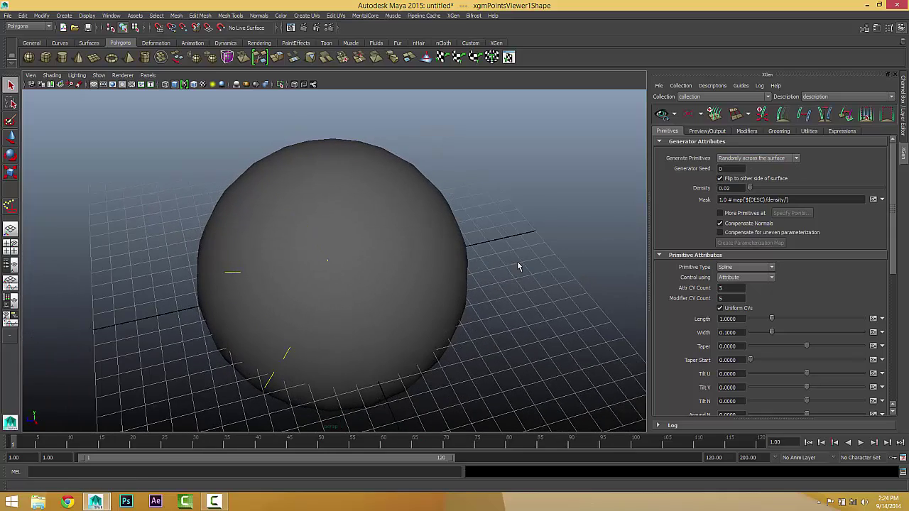
pyautogui.keyDown('alt'); pyautogui.moveTo(442, 343); pyautogui.dragTo(529, 169); pyautogui.keyUp('alt')
pyautogui.scroll(10, 398, 255)
pyautogui.scroll(-5, 544, 179)
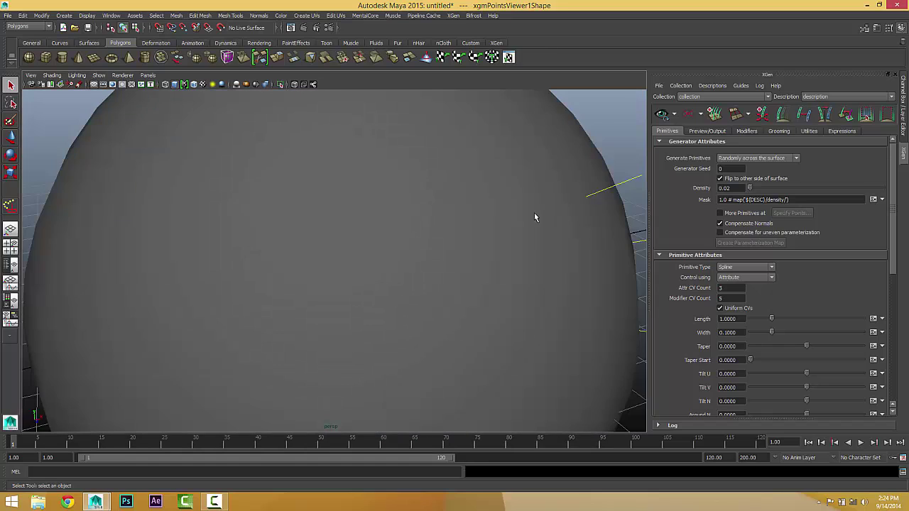
pyautogui.keyDown('alt'); pyautogui.moveTo(534, 215); pyautogui.dragTo(356, 249); pyautogui.keyUp('alt')
pyautogui.scroll(-5, 419, 254)
pyautogui.keyDown('alt'); pyautogui.moveTo(419, 255); pyautogui.dragTo(358, 250); pyautogui.keyUp('alt')
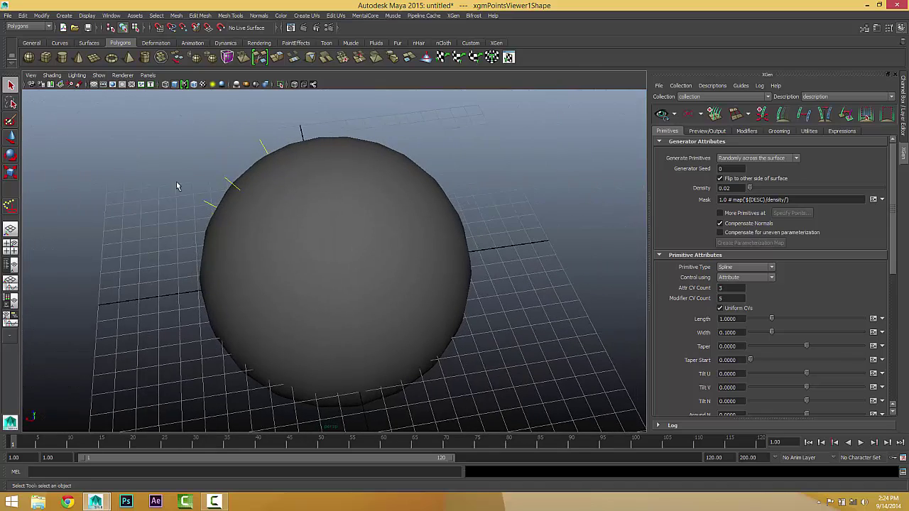
pyautogui.keyDown('alt'); pyautogui.moveTo(162, 163); pyautogui.dragTo(234, 182); pyautogui.keyUp('alt')
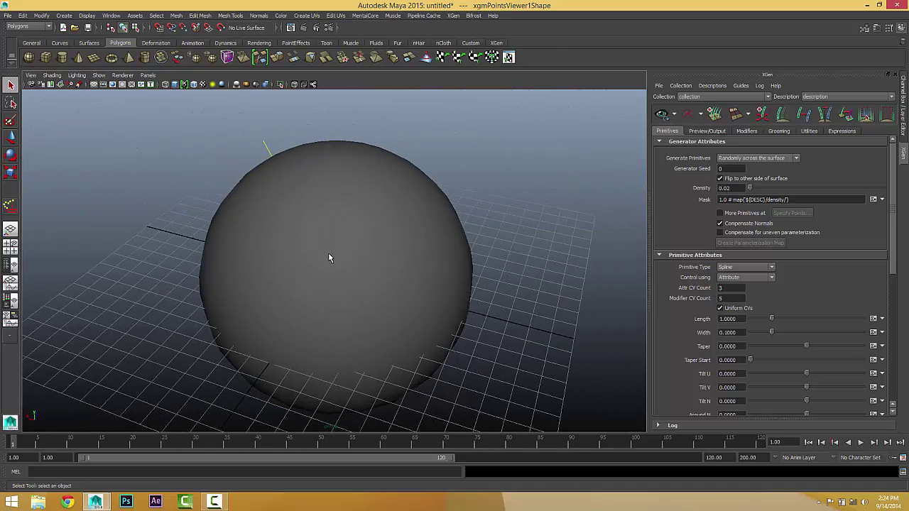
pyautogui.keyDown('alt'); pyautogui.moveTo(329, 253); pyautogui.dragTo(365, 249, button='right'); pyautogui.keyUp('alt')
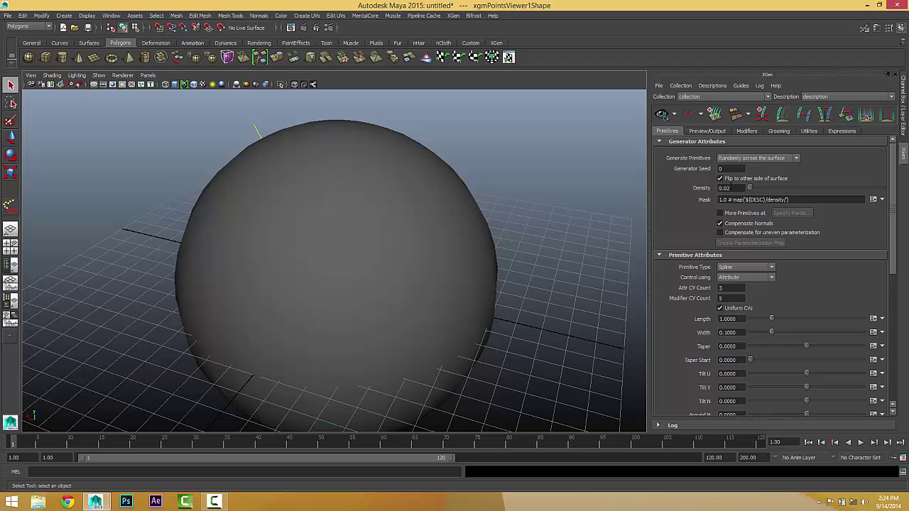
# - Put the primitives back on the outer side of the surface and raise the density to about 27.5
pyautogui.moveTo(731, 189); pyautogui.dragTo(537, 189)
pyautogui.scroll(-2, 250, 213)
pyautogui.keyDown('alt'); pyautogui.moveTo(267, 247); pyautogui.dragTo(483, 226); pyautogui.keyUp('alt')
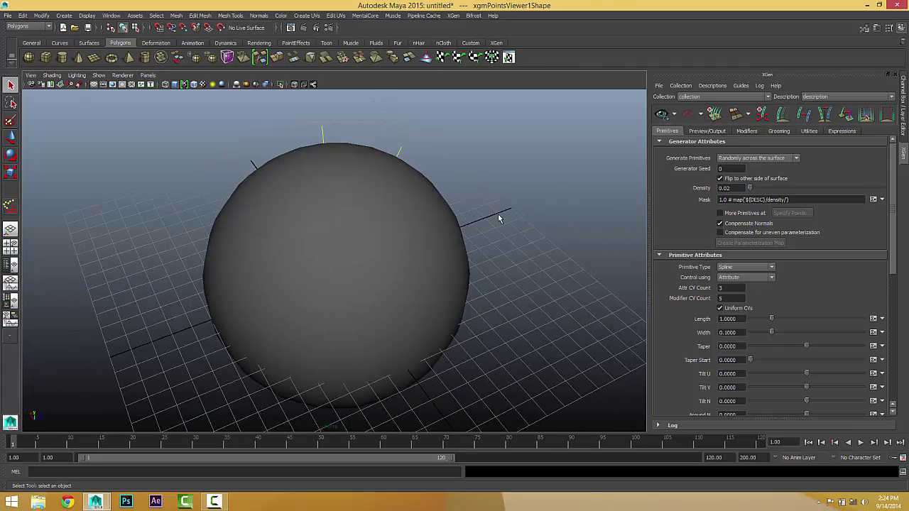
pyautogui.moveTo(751, 189); pyautogui.dragTo(772, 189)
pyautogui.click(718, 178)
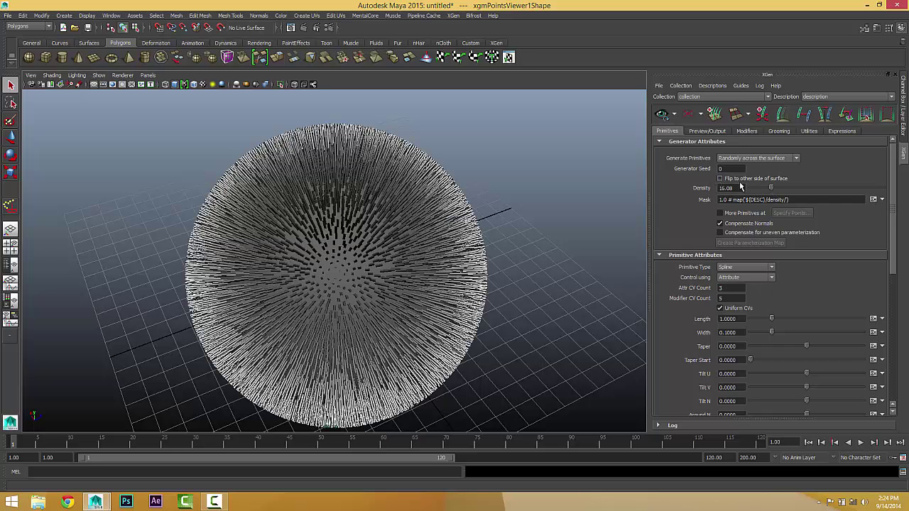
pyautogui.moveTo(773, 189)
pyautogui.mouseDown()
pyautogui.moveTo(806, 186)
pyautogui.moveTo(787, 188)
pyautogui.mouseUp()
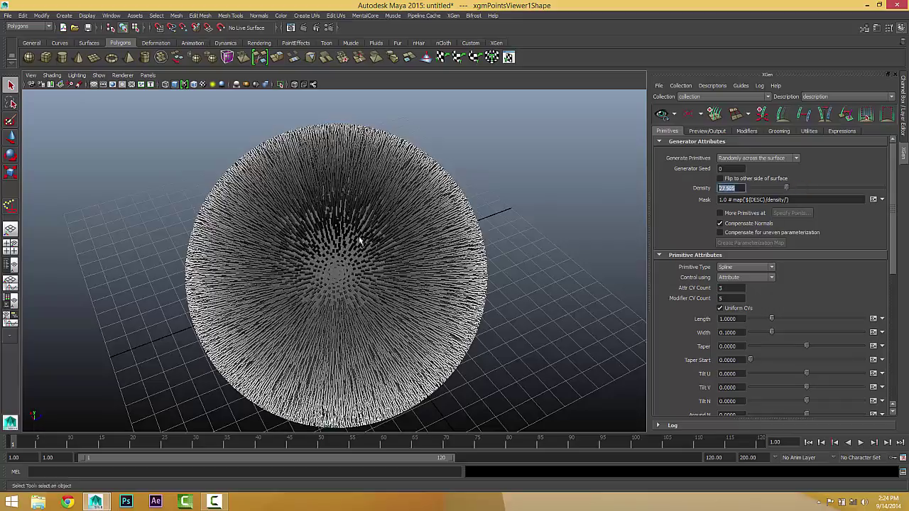
pyautogui.keyDown('alt'); pyautogui.moveTo(358, 241); pyautogui.dragTo(296, 232); pyautogui.keyUp('alt')
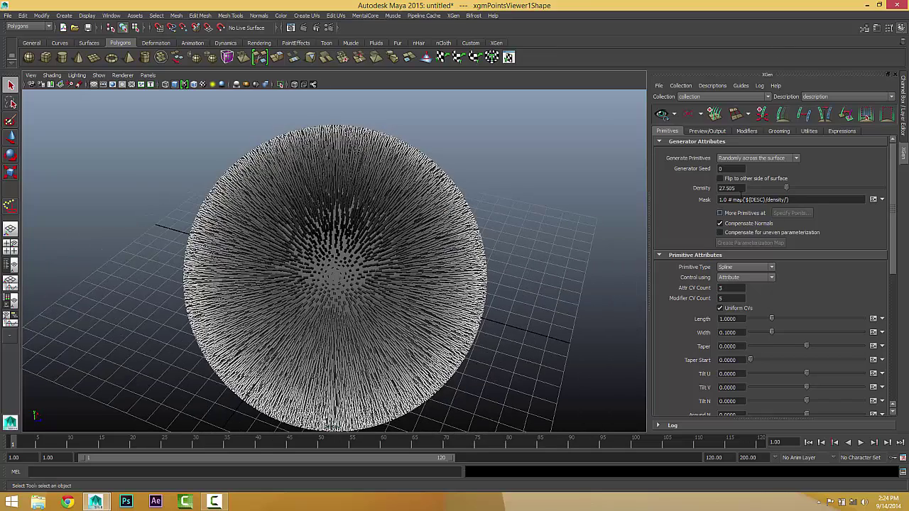
# - Reduce the primitive density to 0.1
pyautogui.doubleClick(728, 188)
pyautogui.write('.1')
pyautogui.press('Return')
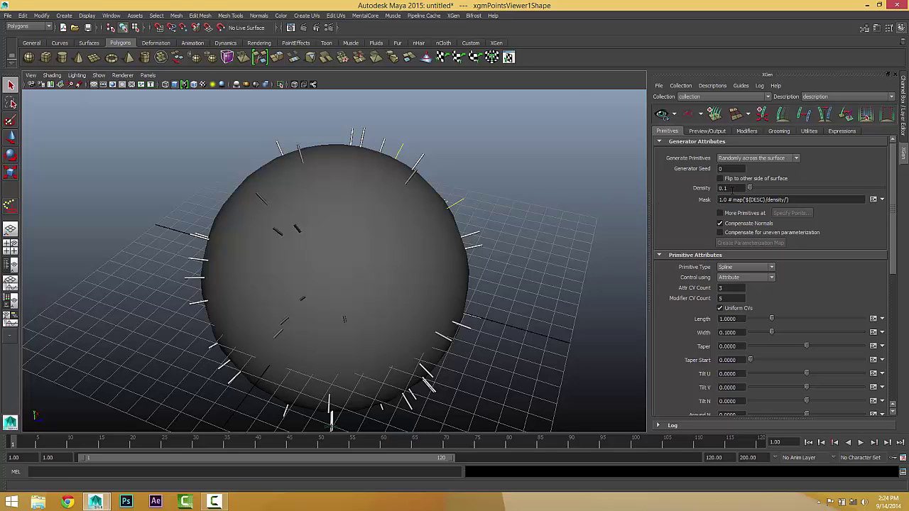
# - Set the primitive density to 1.0 and check the spline distribution against the sphere's faces
pyautogui.moveTo(731, 189); pyautogui.dragTo(630, 190)
pyautogui.press('Return')
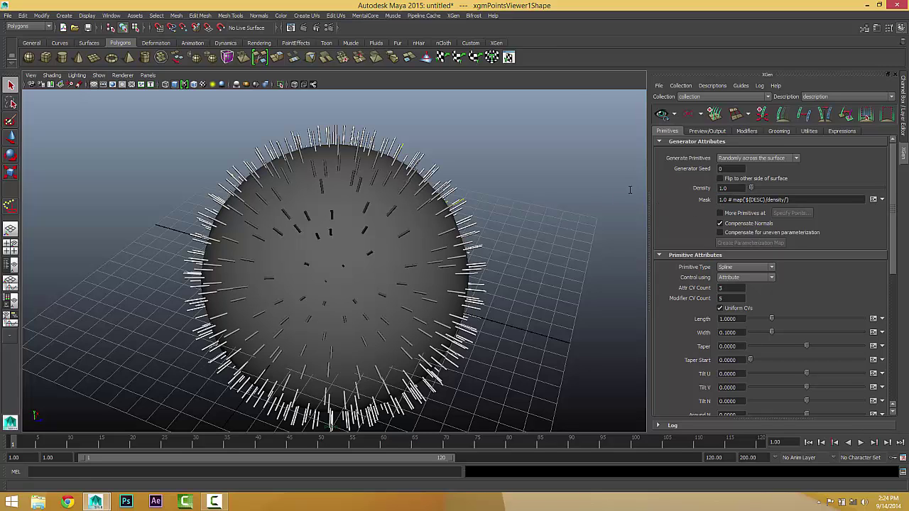
pyautogui.click(374, 223)
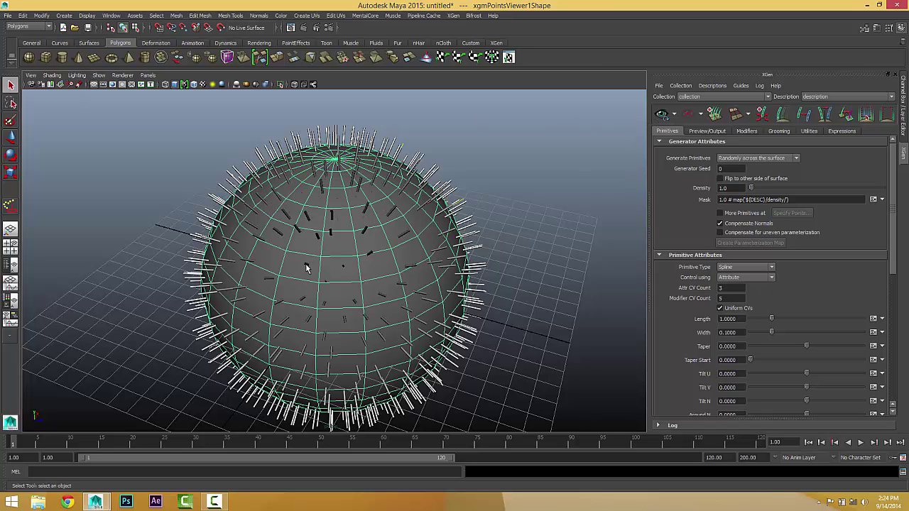
pyautogui.click(501, 196)
pyautogui.keyDown('alt'); pyautogui.moveTo(440, 211); pyautogui.dragTo(357, 216); pyautogui.keyUp('alt')
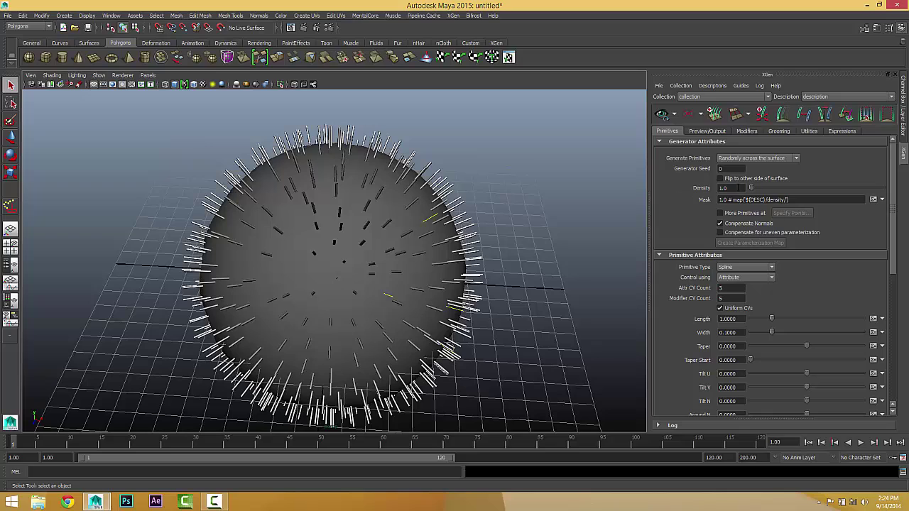
# - Create a paint map named mask for the generator's Mask attribute, with resolution 5.0 and a white start color
pyautogui.doubleClick(739, 188)
pyautogui.moveTo(798, 199); pyautogui.dragTo(647, 204)
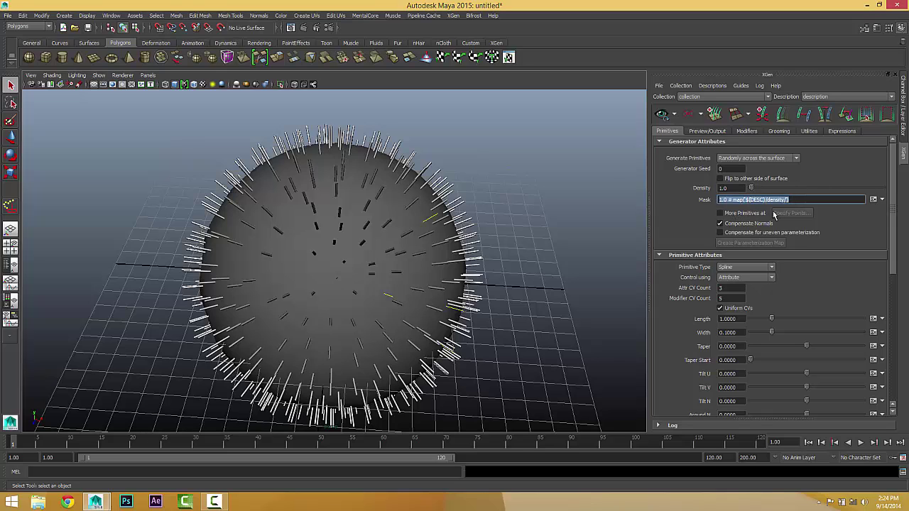
pyautogui.scroll(-2, 404, 134)
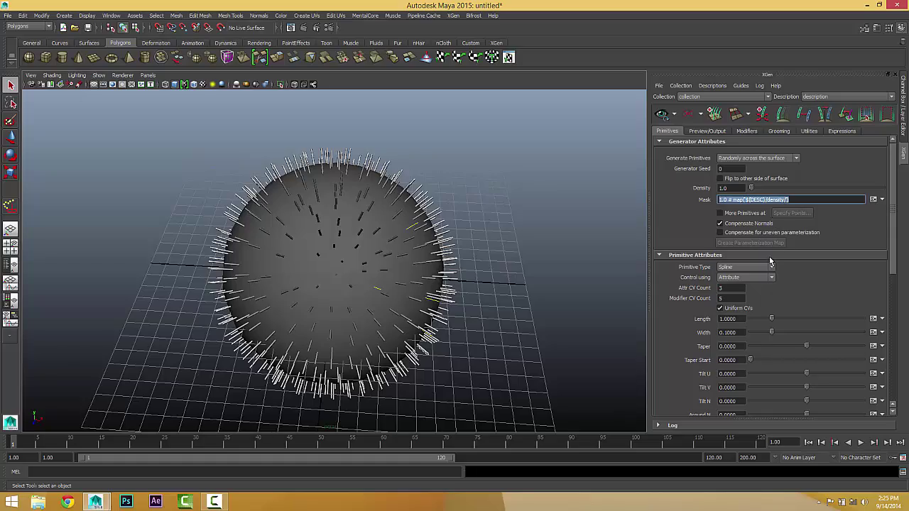
pyautogui.keyDown('alt'); pyautogui.moveTo(290, 302); pyautogui.dragTo(355, 271); pyautogui.keyUp('alt')
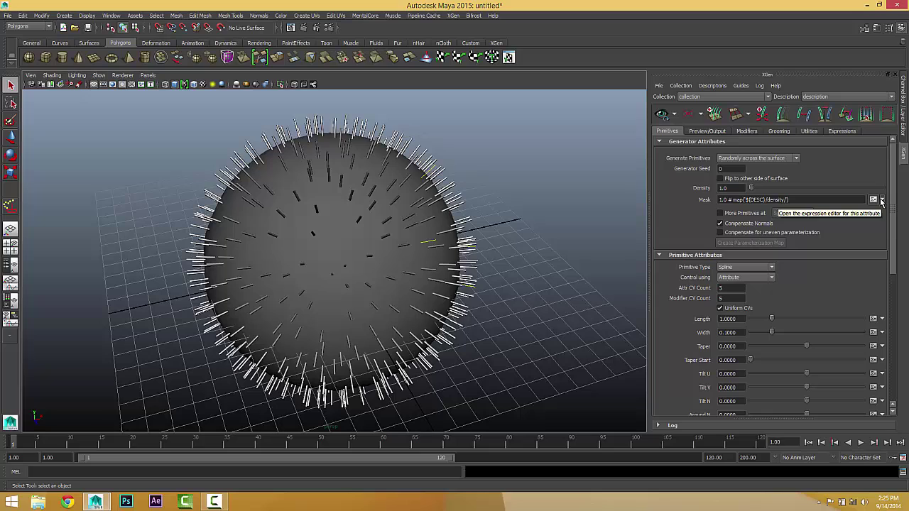
pyautogui.click(881, 201)
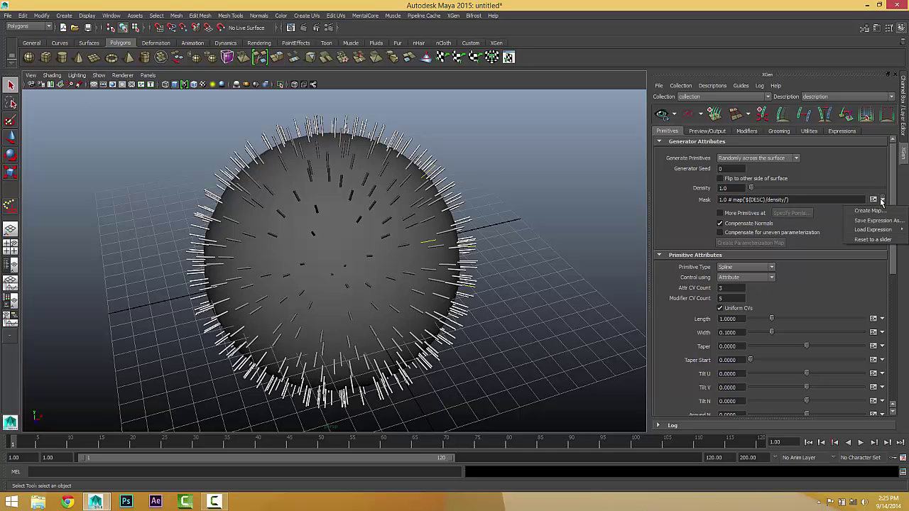
pyautogui.click(870, 211)
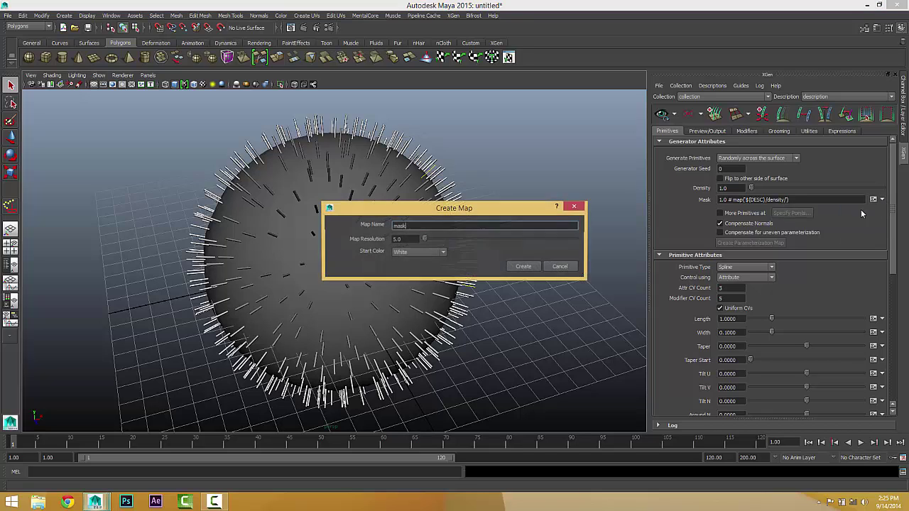
pyautogui.press('Tab')
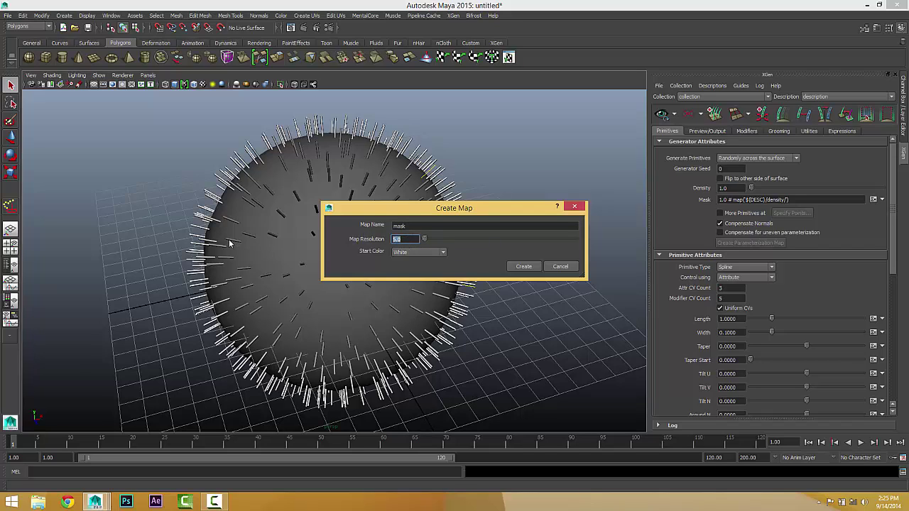
pyautogui.click(523, 266)
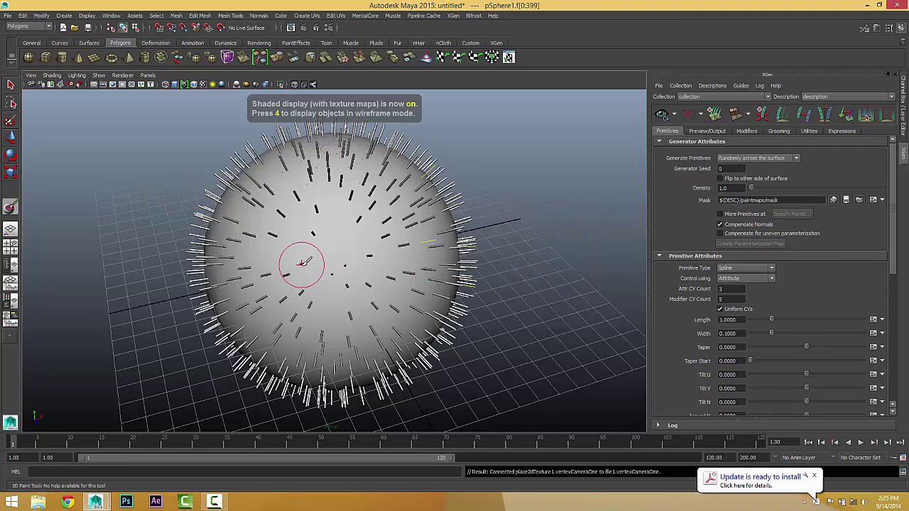
# - Open the 3D Paint Tool's settings in a separate window, widened enough to show all its options
pyautogui.keyDown('alt'); pyautogui.moveTo(302, 264); pyautogui.dragTo(299, 291); pyautogui.keyUp('alt')
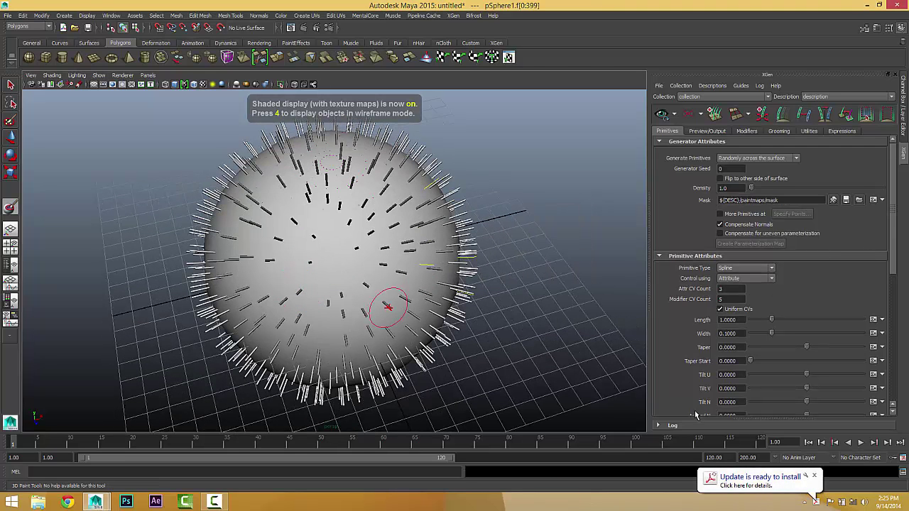
pyautogui.click(815, 476)
pyautogui.keyDown('alt'); pyautogui.moveTo(284, 263); pyautogui.dragTo(324, 260, button='right'); pyautogui.keyUp('alt')
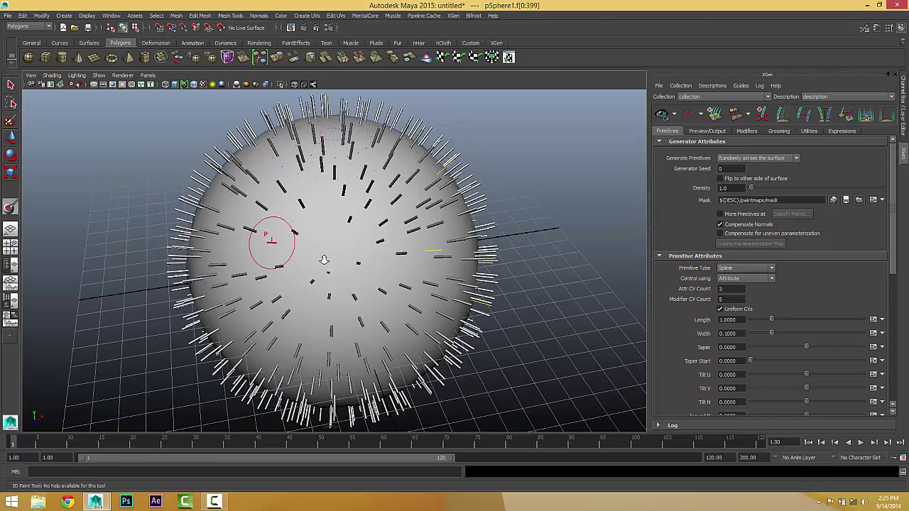
pyautogui.keyDown('alt'); pyautogui.moveTo(359, 253); pyautogui.dragTo(365, 229); pyautogui.keyUp('alt')
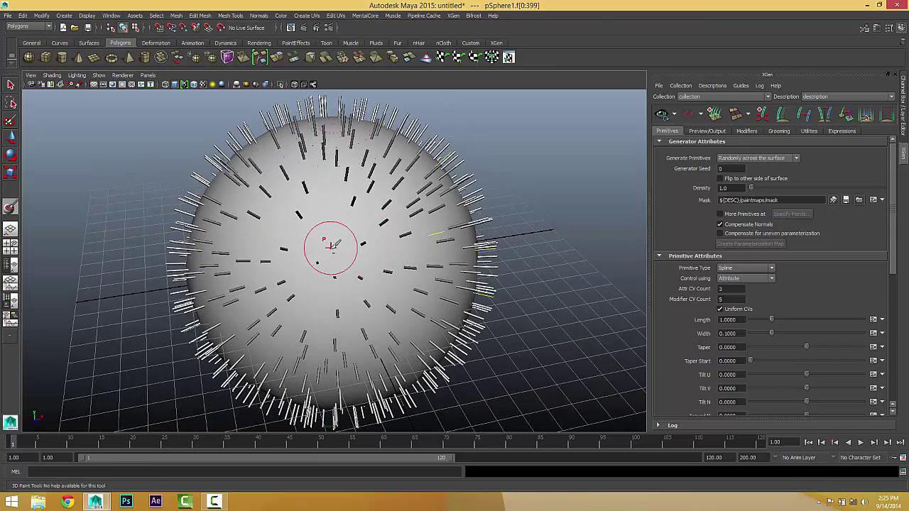
pyautogui.moveTo(309, 245)
pyautogui.keyDown('alt'); pyautogui.mouseDown()
pyautogui.moveTo(406, 213)
pyautogui.moveTo(396, 217)
pyautogui.mouseUp(); pyautogui.keyUp('alt')
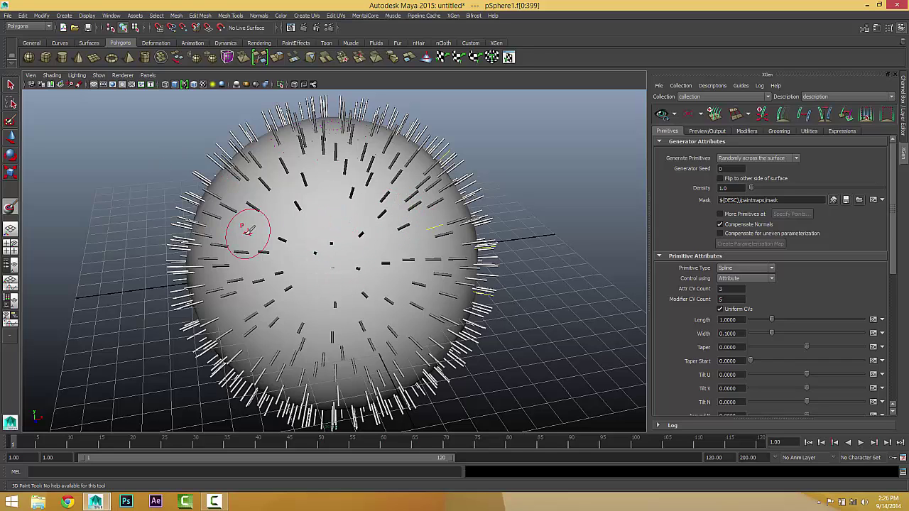
pyautogui.doubleClick(9, 208)
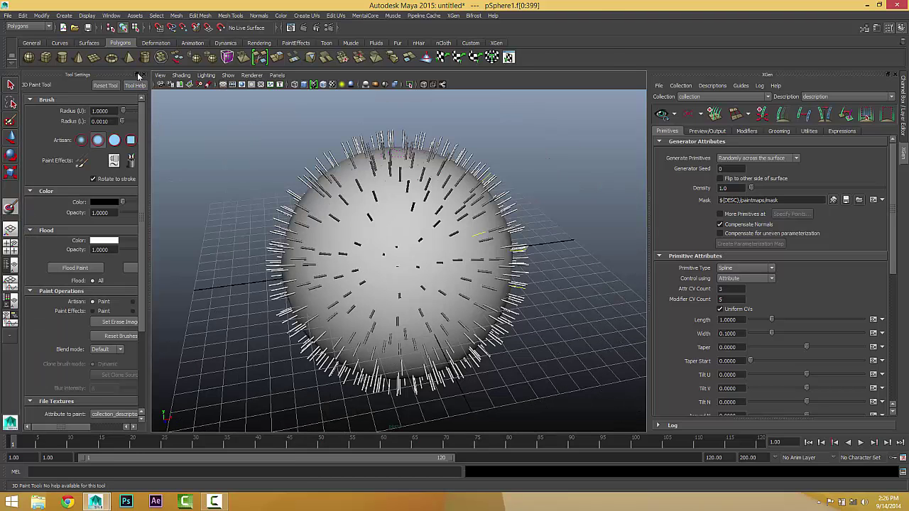
pyautogui.moveTo(97, 79); pyautogui.dragTo(198, 85)
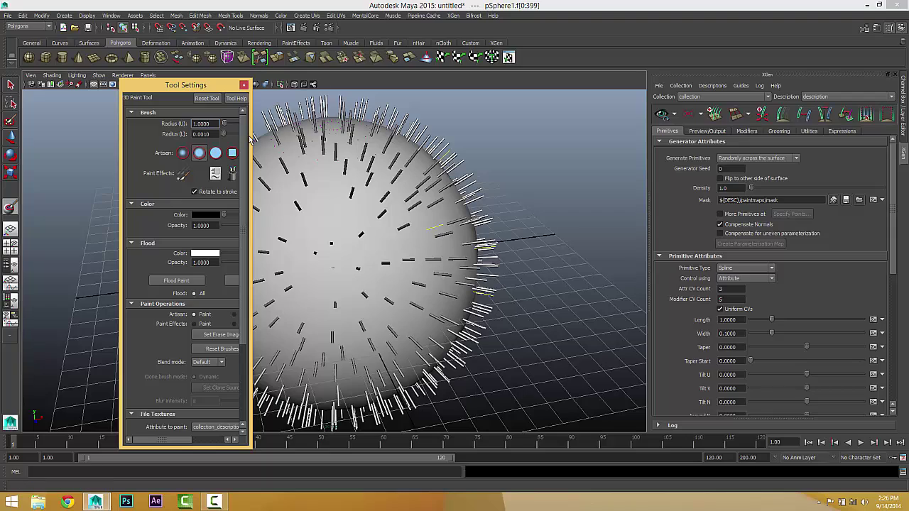
pyautogui.moveTo(307, 143); pyautogui.dragTo(341, 144)
pyautogui.moveTo(237, 86); pyautogui.dragTo(145, 79)
# - Paint a curved black stroke across the front of the sphere on the mask map
pyautogui.keyDown('alt'); pyautogui.moveTo(367, 181); pyautogui.dragTo(459, 160, button='middle'); pyautogui.keyUp('alt')
pyautogui.keyDown('alt'); pyautogui.moveTo(459, 160); pyautogui.dragTo(440, 181); pyautogui.keyUp('alt')
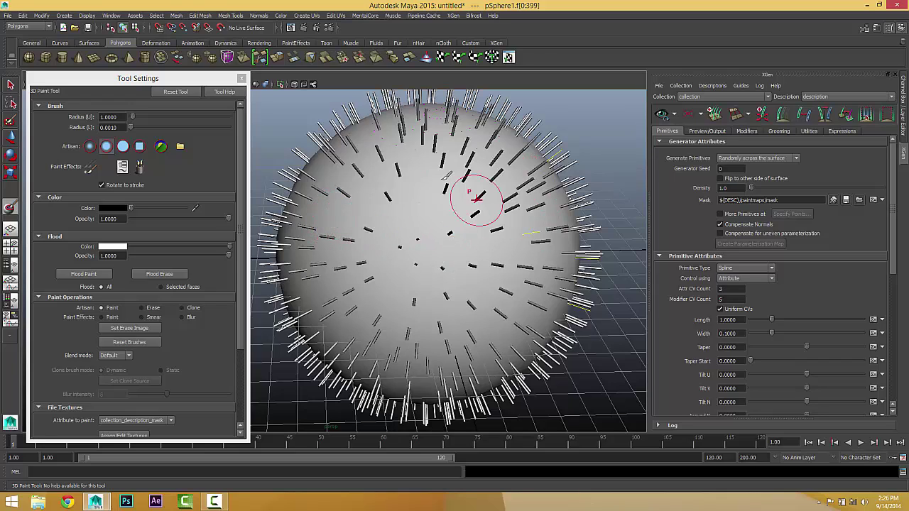
pyautogui.keyDown('alt'); pyautogui.moveTo(402, 221); pyautogui.dragTo(427, 213); pyautogui.keyUp('alt')
pyautogui.keyDown('alt'); pyautogui.moveTo(427, 214); pyautogui.dragTo(386, 227, button='middle'); pyautogui.keyUp('alt')
pyautogui.moveTo(341, 231)
pyautogui.mouseDown()
pyautogui.moveTo(369, 213)
pyautogui.moveTo(486, 196)
pyautogui.mouseUp()
pyautogui.moveTo(405, 301)
pyautogui.keyDown('alt'); pyautogui.mouseDown()
pyautogui.moveTo(462, 274)
pyautogui.moveTo(445, 302)
pyautogui.mouseUp(); pyautogui.keyUp('alt')
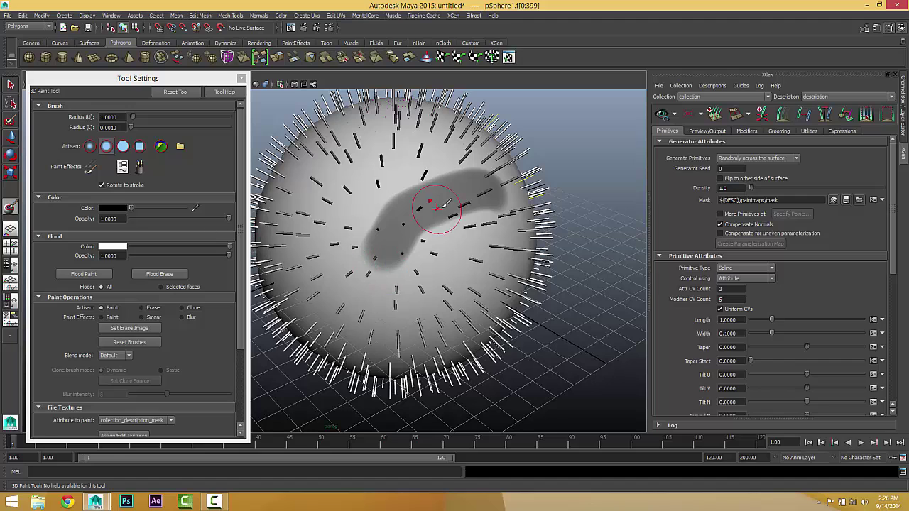
# - Paint black strokes on the mask map until most of the sphere's front is covered
pyautogui.moveTo(393, 252)
pyautogui.keyDown('alt'); pyautogui.mouseDown()
pyautogui.moveTo(379, 234)
pyautogui.moveTo(515, 181)
pyautogui.mouseUp(); pyautogui.keyUp('alt')
pyautogui.moveTo(353, 247)
pyautogui.mouseDown()
pyautogui.moveTo(384, 213)
pyautogui.moveTo(484, 176)
pyautogui.moveTo(463, 207)
pyautogui.moveTo(435, 202)
pyautogui.moveTo(497, 259)
pyautogui.moveTo(447, 244)
pyautogui.moveTo(451, 189)
pyautogui.moveTo(492, 242)
pyautogui.moveTo(489, 220)
pyautogui.mouseUp()
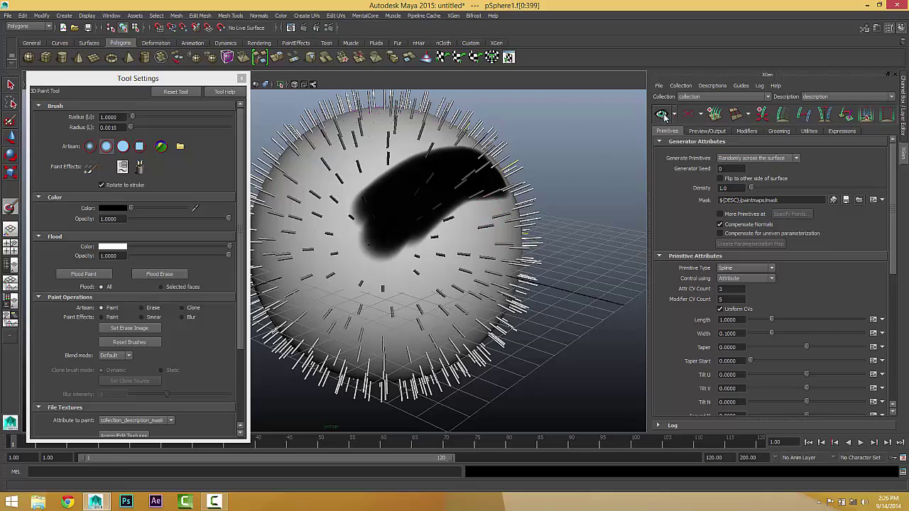
pyautogui.keyDown('alt'); pyautogui.moveTo(465, 270); pyautogui.dragTo(425, 234); pyautogui.keyUp('alt')
pyautogui.moveTo(432, 203)
pyautogui.keyDown('alt'); pyautogui.mouseDown()
pyautogui.moveTo(419, 209)
pyautogui.moveTo(416, 229)
pyautogui.moveTo(433, 205)
pyautogui.moveTo(498, 206)
pyautogui.moveTo(451, 179)
pyautogui.moveTo(463, 203)
pyautogui.moveTo(383, 239)
pyautogui.moveTo(455, 217)
pyautogui.moveTo(510, 239)
pyautogui.moveTo(397, 258)
pyautogui.moveTo(419, 249)
pyautogui.mouseUp(); pyautogui.keyUp('alt')
pyautogui.click(424, 204)
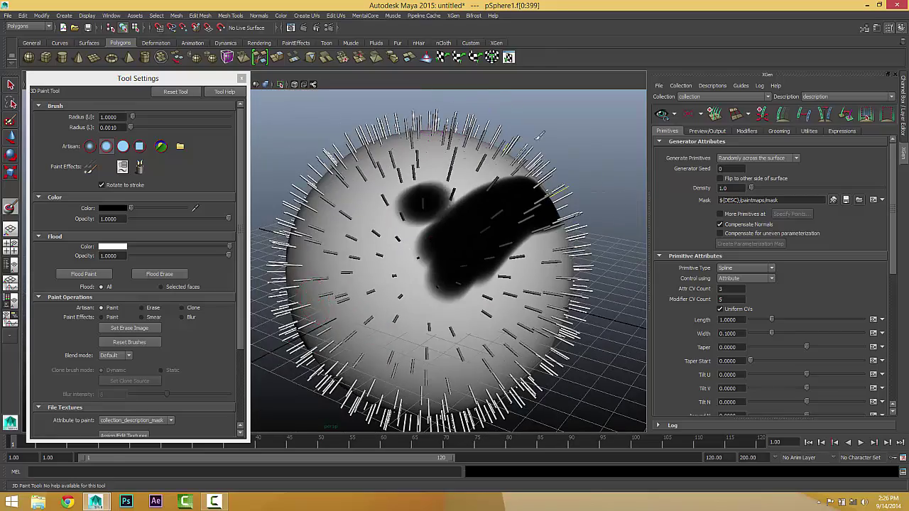
pyautogui.moveTo(540, 135)
pyautogui.mouseDown()
pyautogui.moveTo(416, 213)
pyautogui.moveTo(419, 313)
pyautogui.moveTo(562, 285)
pyautogui.moveTo(559, 208)
pyautogui.moveTo(462, 312)
pyautogui.moveTo(487, 316)
pyautogui.mouseUp()
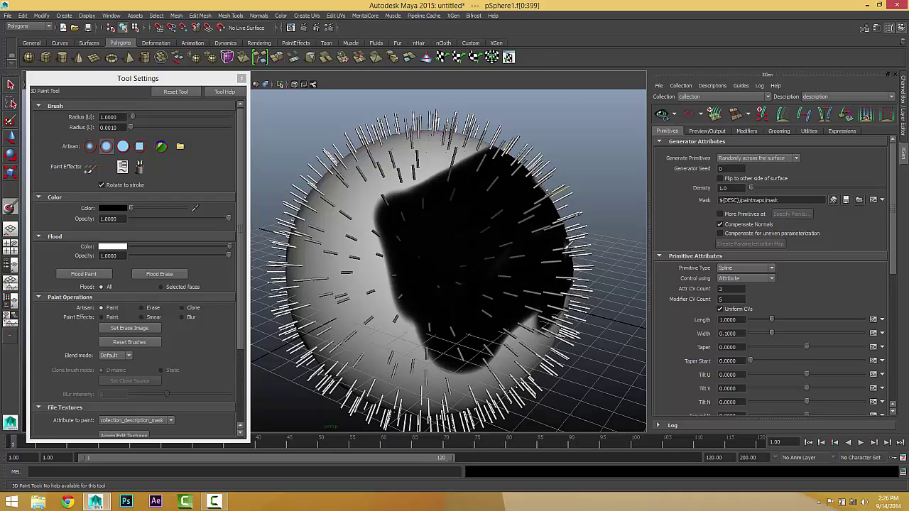
pyautogui.moveTo(503, 274)
pyautogui.keyDown('alt'); pyautogui.mouseDown()
pyautogui.moveTo(432, 357)
pyautogui.moveTo(500, 258)
pyautogui.mouseUp(); pyautogui.keyUp('alt')
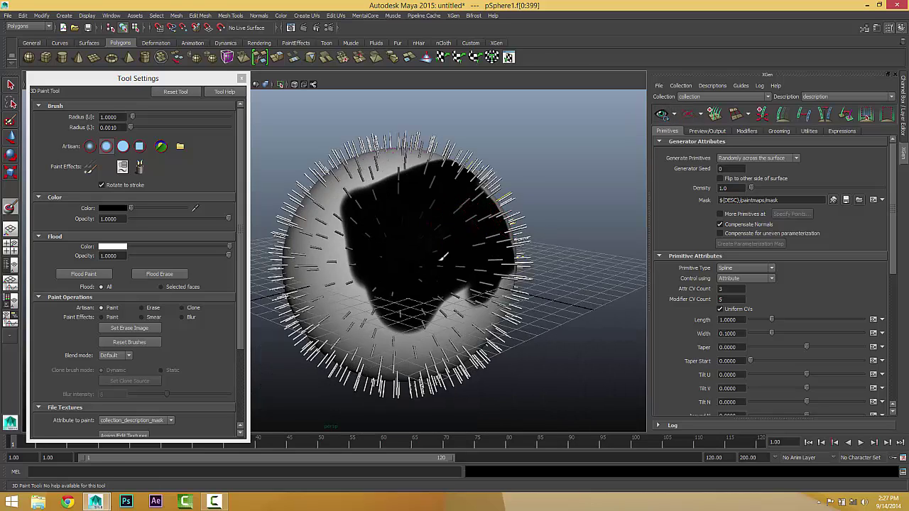
# - Set the generator's primitive density to 10
pyautogui.moveTo(463, 207)
pyautogui.keyDown('alt'); pyautogui.mouseDown()
pyautogui.moveTo(417, 308)
pyautogui.moveTo(426, 284)
pyautogui.mouseUp(); pyautogui.keyUp('alt')
pyautogui.moveTo(742, 188); pyautogui.dragTo(657, 183)
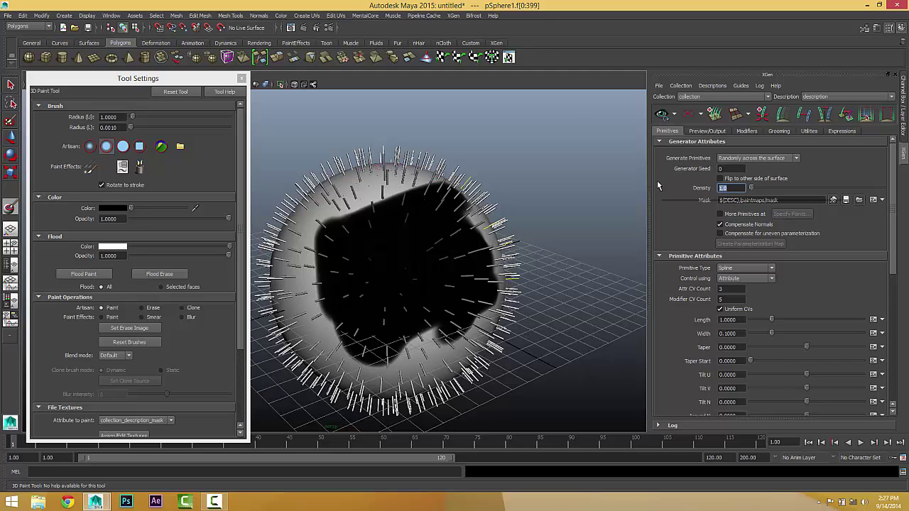
pyautogui.write('101')
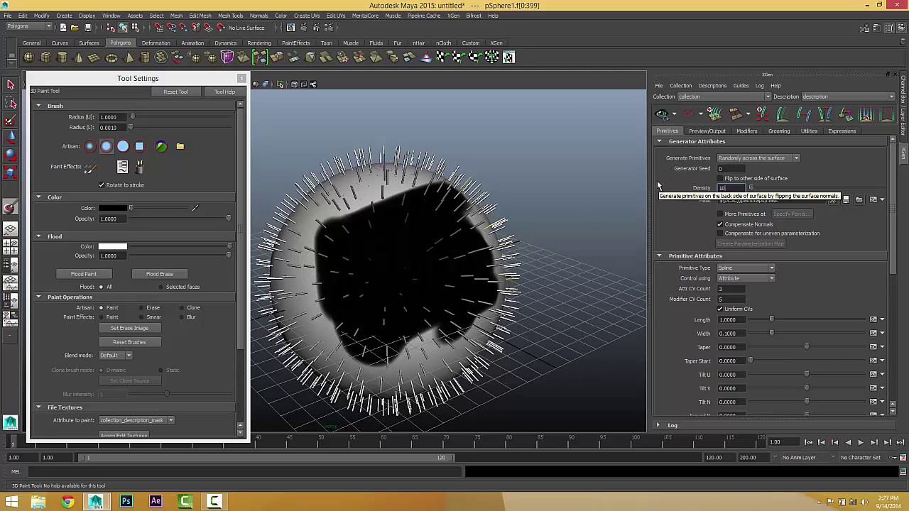
pyautogui.press('Return')
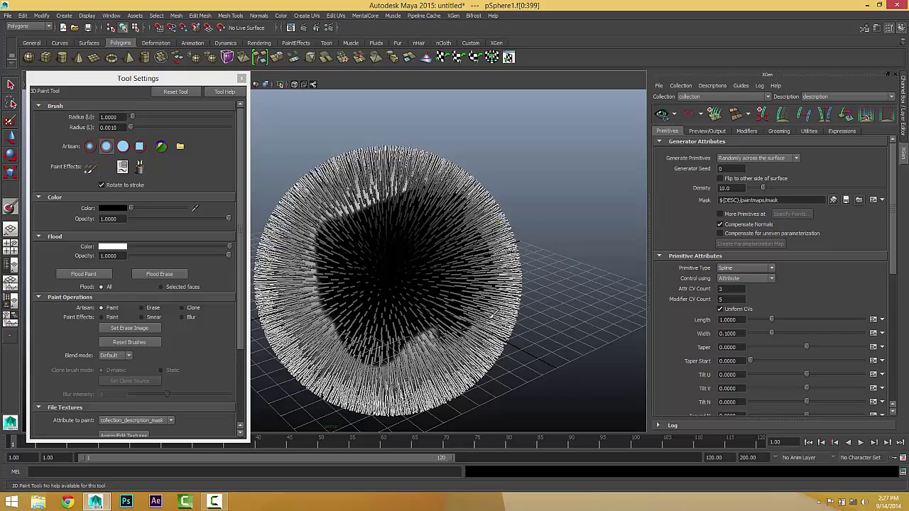
pyautogui.moveTo(493, 314)
pyautogui.keyDown('alt'); pyautogui.mouseDown()
pyautogui.moveTo(396, 277)
pyautogui.moveTo(333, 273)
pyautogui.mouseUp(); pyautogui.keyUp('alt')
pyautogui.keyDown('alt'); pyautogui.moveTo(337, 269); pyautogui.dragTo(328, 246, button='middle'); pyautogui.keyUp('alt')
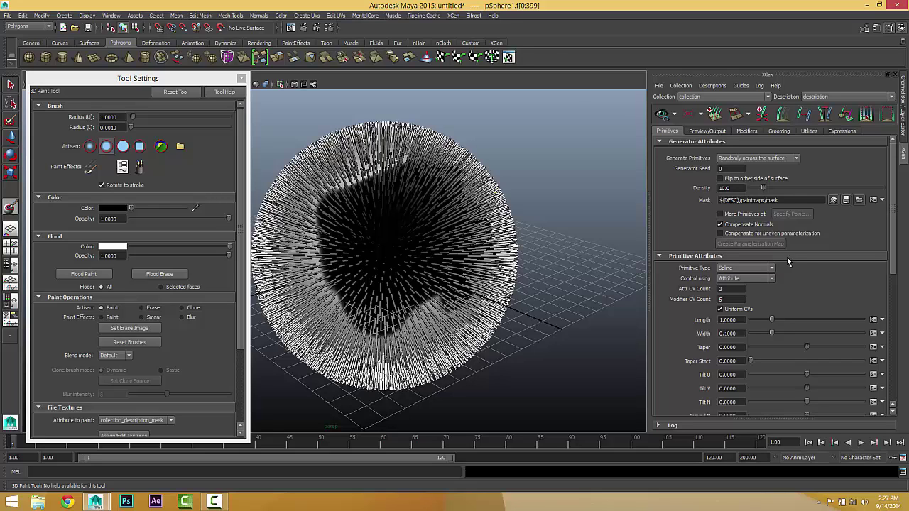
# - Save the painted mask map to update the splines, and inspect the masked area from several angles
pyautogui.click(845, 201)
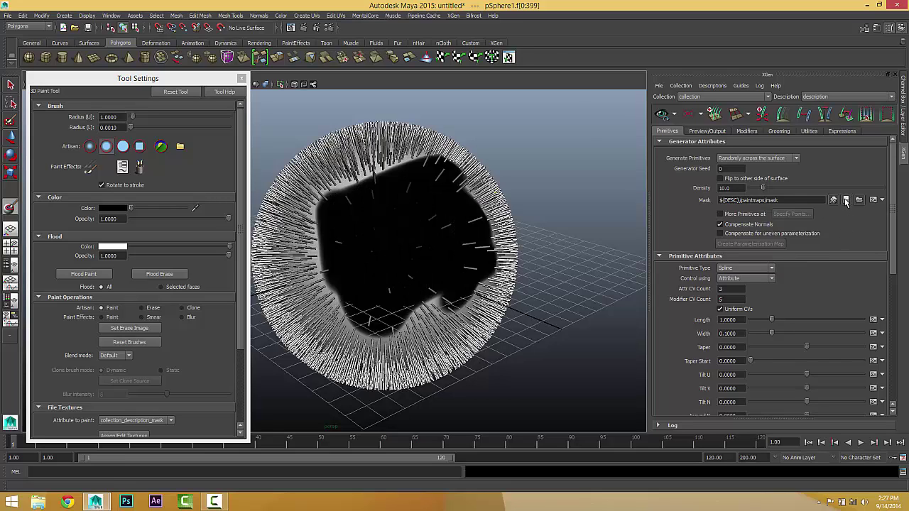
pyautogui.moveTo(414, 281)
pyautogui.keyDown('alt'); pyautogui.mouseDown()
pyautogui.moveTo(420, 291)
pyautogui.moveTo(438, 280)
pyautogui.moveTo(419, 274)
pyautogui.moveTo(425, 235)
pyautogui.moveTo(466, 235)
pyautogui.moveTo(463, 247)
pyautogui.mouseUp(); pyautogui.keyUp('alt')
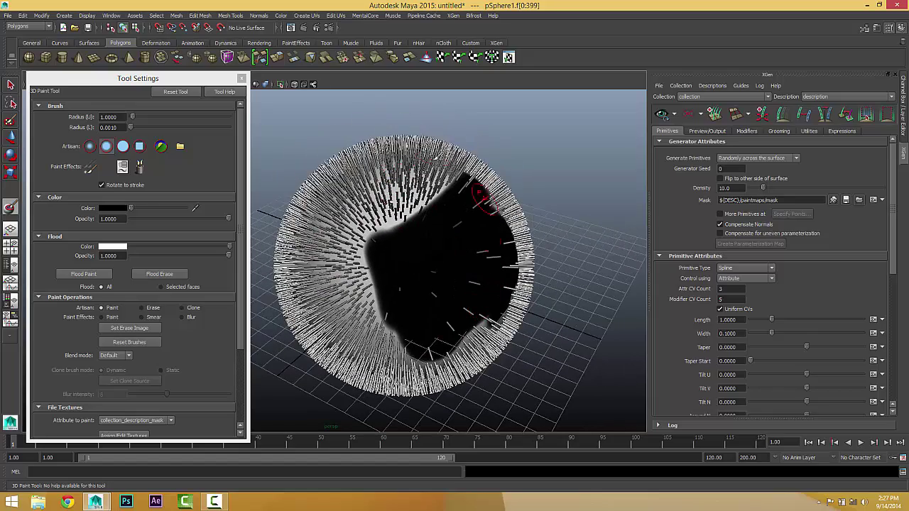
pyautogui.keyDown('alt'); pyautogui.moveTo(435, 290); pyautogui.dragTo(419, 285); pyautogui.keyUp('alt')
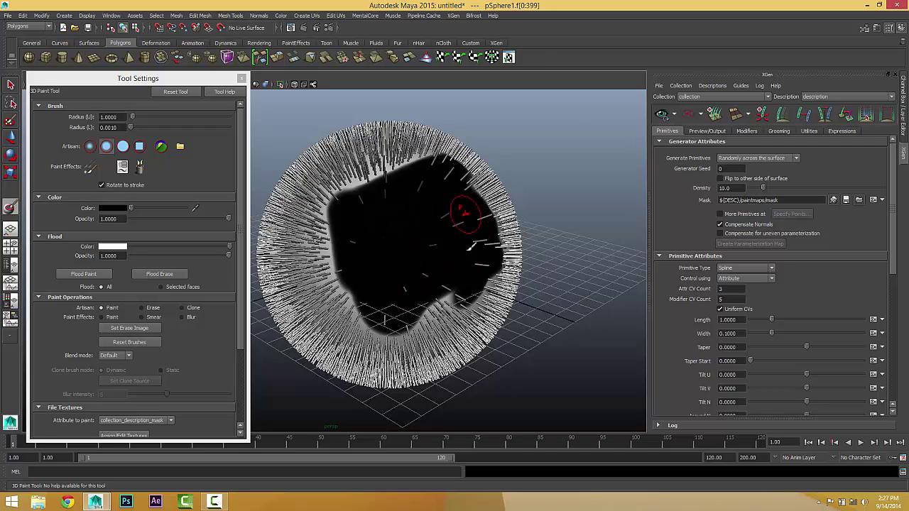
pyautogui.keyDown('alt'); pyautogui.moveTo(416, 259); pyautogui.dragTo(416, 258); pyautogui.keyUp('alt')
pyautogui.keyDown('alt'); pyautogui.moveTo(412, 250); pyautogui.dragTo(423, 253); pyautogui.keyUp('alt')
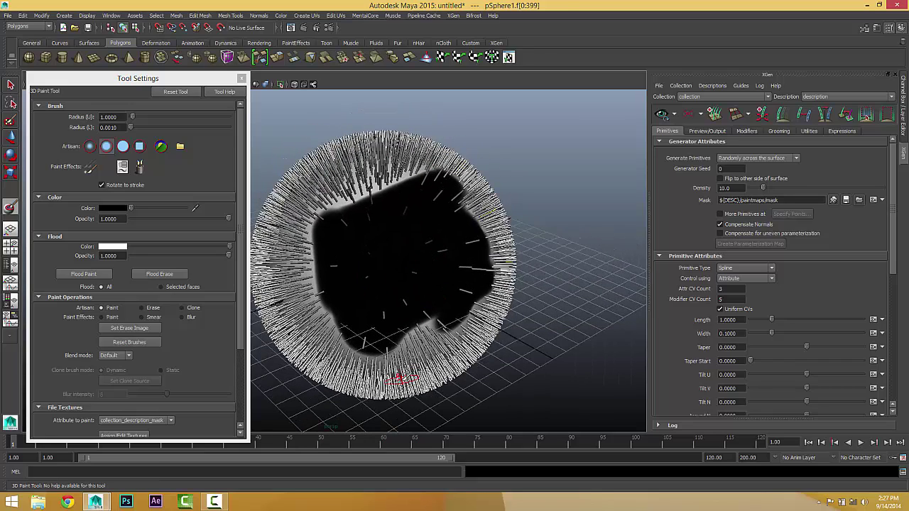
# - Switch to the square Artisan brush and paint black along the blurry borders of the masked area to harden its edges
pyautogui.click(139, 147)
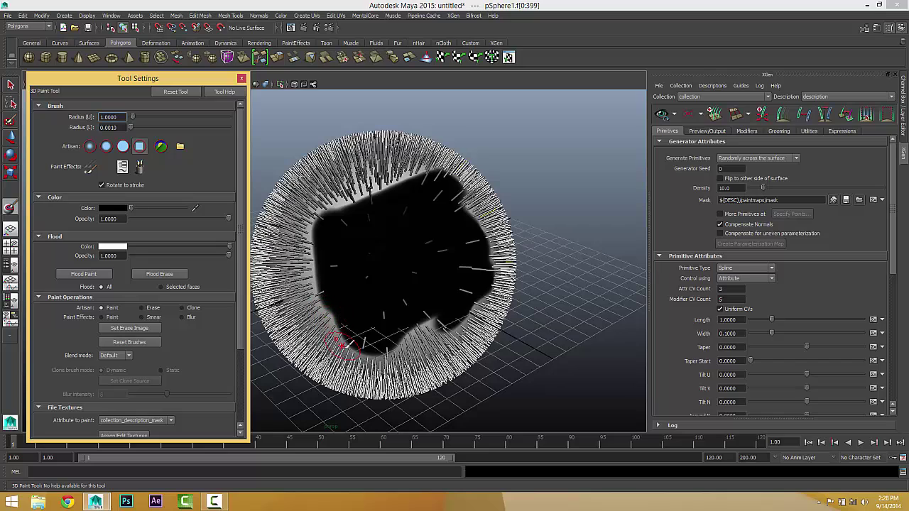
pyautogui.moveTo(343, 346)
pyautogui.mouseDown()
pyautogui.moveTo(321, 296)
pyautogui.moveTo(325, 273)
pyautogui.mouseUp()
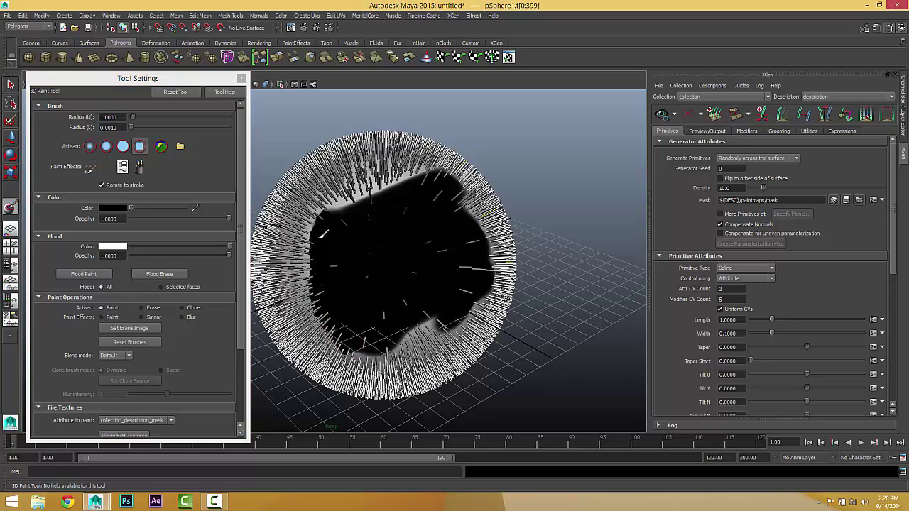
pyautogui.moveTo(323, 235)
pyautogui.mouseDown()
pyautogui.moveTo(324, 221)
pyautogui.moveTo(351, 209)
pyautogui.mouseUp()
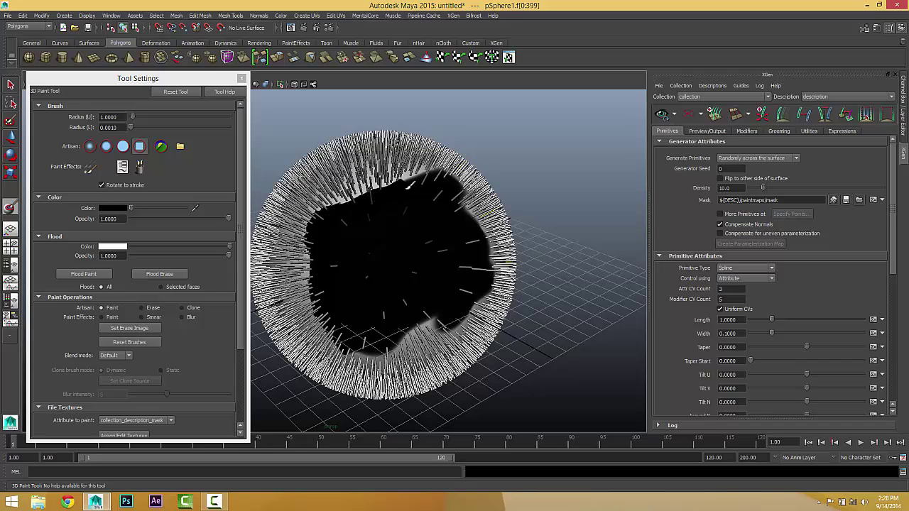
pyautogui.moveTo(453, 173)
pyautogui.keyDown('alt'); pyautogui.mouseDown()
pyautogui.moveTo(400, 209)
pyautogui.moveTo(386, 235)
pyautogui.mouseUp(); pyautogui.keyUp('alt')
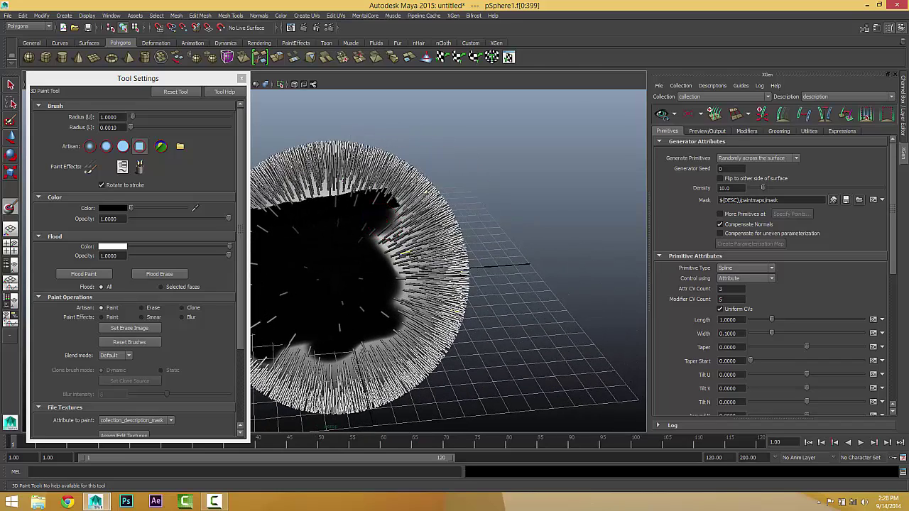
pyautogui.moveTo(399, 206)
pyautogui.mouseDown()
pyautogui.moveTo(378, 249)
pyautogui.moveTo(398, 281)
pyautogui.moveTo(399, 311)
pyautogui.moveTo(333, 347)
pyautogui.moveTo(287, 341)
pyautogui.mouseUp()
pyautogui.keyDown('alt'); pyautogui.moveTo(316, 326); pyautogui.dragTo(422, 271); pyautogui.keyUp('alt')
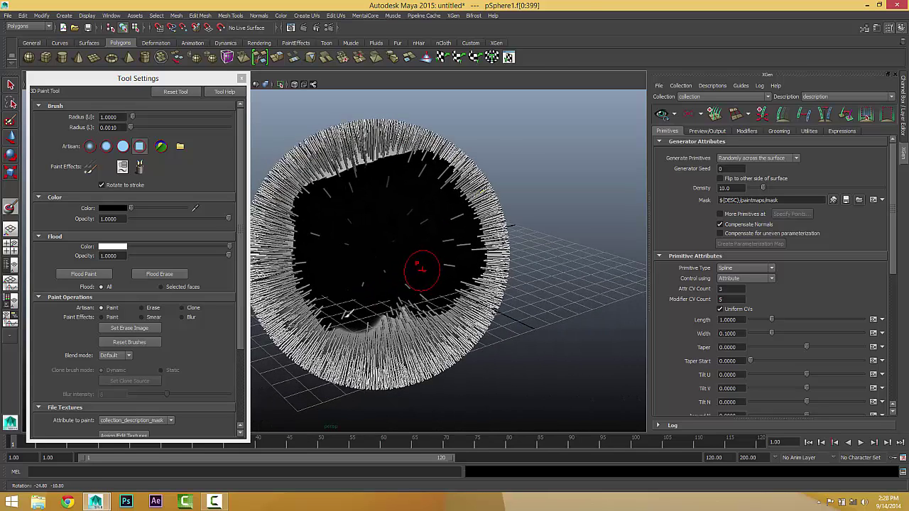
pyautogui.moveTo(410, 312)
pyautogui.mouseDown()
pyautogui.moveTo(349, 326)
pyautogui.moveTo(384, 330)
pyautogui.mouseUp()
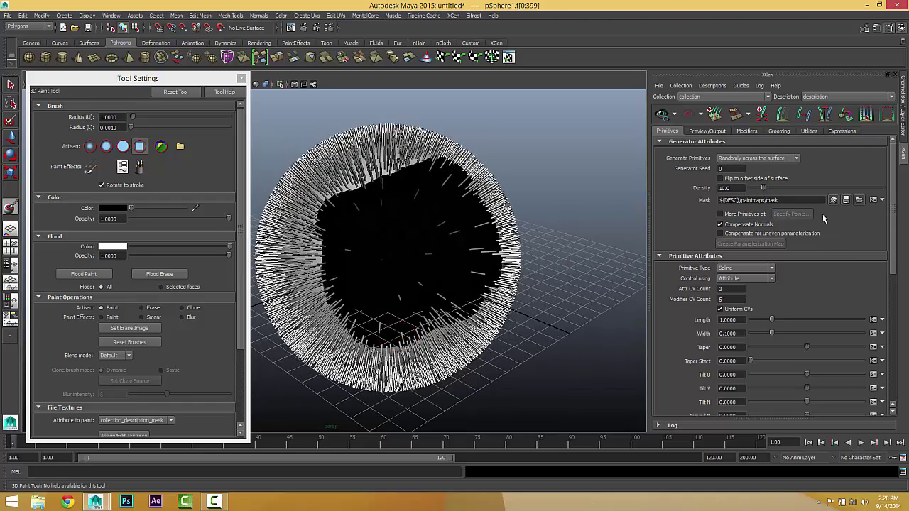
# - Save the hard-edged mask map and examine the splines along the border of the masked area
pyautogui.moveTo(487, 272)
pyautogui.keyDown('alt'); pyautogui.mouseDown()
pyautogui.moveTo(508, 267)
pyautogui.moveTo(379, 253)
pyautogui.mouseUp(); pyautogui.keyUp('alt')
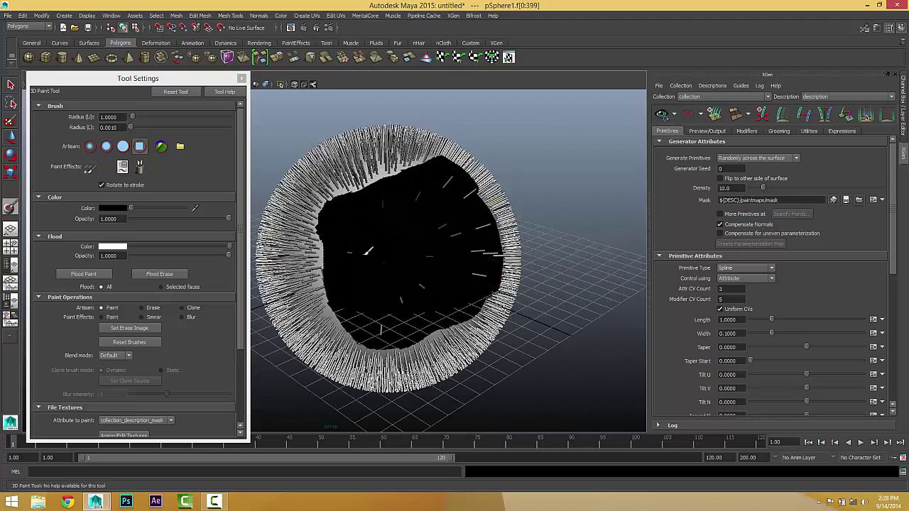
pyautogui.keyDown('alt'); pyautogui.moveTo(446, 245); pyautogui.dragTo(379, 261); pyautogui.keyUp('alt')
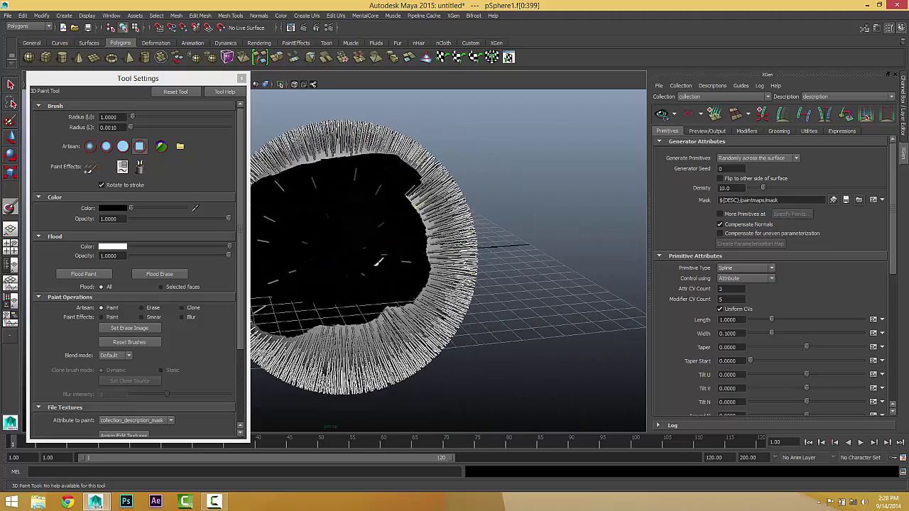
pyautogui.keyDown('alt'); pyautogui.moveTo(317, 244); pyautogui.dragTo(407, 229); pyautogui.keyUp('alt')
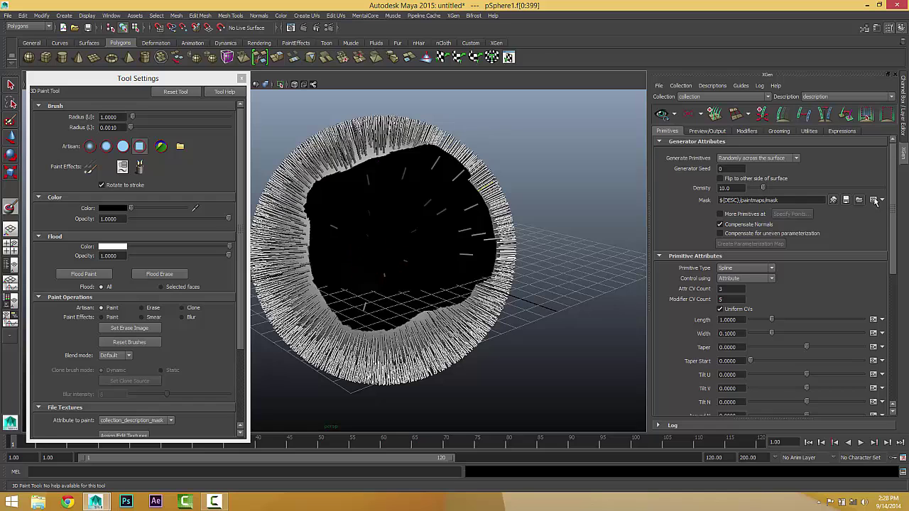
pyautogui.keyDown('alt'); pyautogui.moveTo(465, 248); pyautogui.dragTo(412, 254); pyautogui.keyUp('alt')
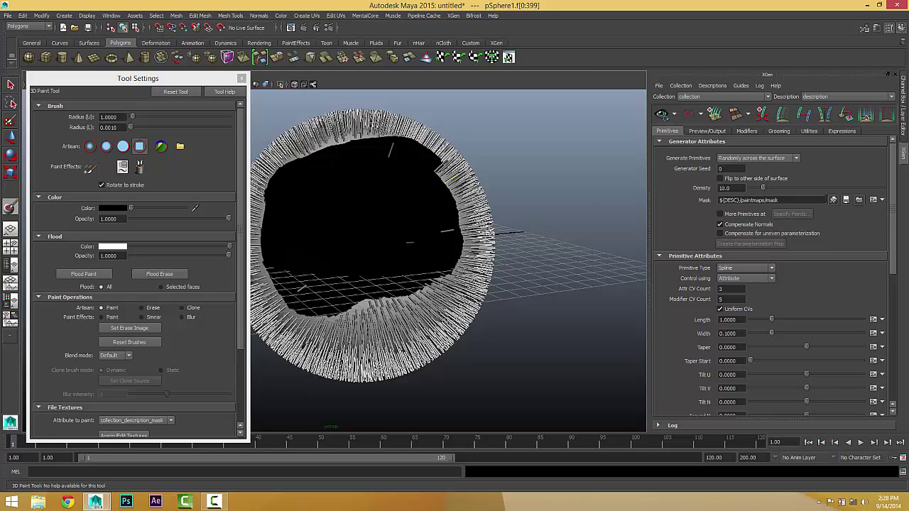
pyautogui.keyDown('alt'); pyautogui.moveTo(400, 264); pyautogui.dragTo(454, 270); pyautogui.keyUp('alt')
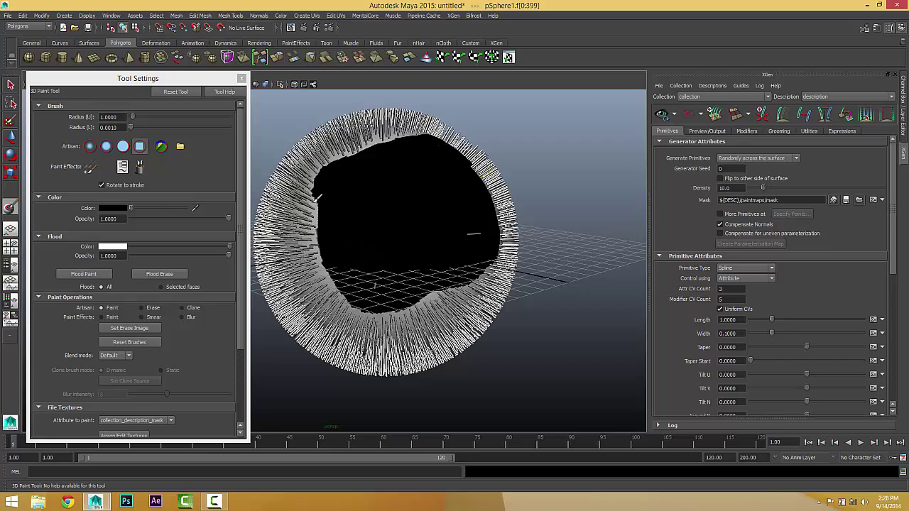
# - Extend the black area slightly past its left edge, save the mask map and inspect the updated splines
pyautogui.moveTo(317, 197); pyautogui.dragTo(338, 214)
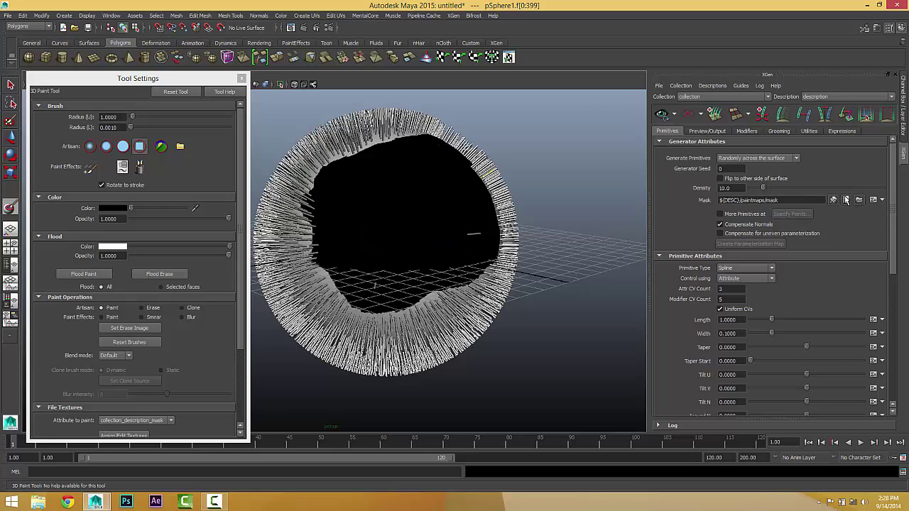
pyautogui.keyDown('alt'); pyautogui.moveTo(369, 278); pyautogui.dragTo(359, 302); pyautogui.keyUp('alt')
pyautogui.keyDown('alt'); pyautogui.moveTo(380, 303); pyautogui.dragTo(425, 324, button='right'); pyautogui.keyUp('alt')
pyautogui.moveTo(424, 324)
pyautogui.keyDown('alt'); pyautogui.mouseDown()
pyautogui.moveTo(348, 345)
pyautogui.moveTo(370, 299)
pyautogui.moveTo(419, 328)
pyautogui.mouseUp(); pyautogui.keyUp('alt')
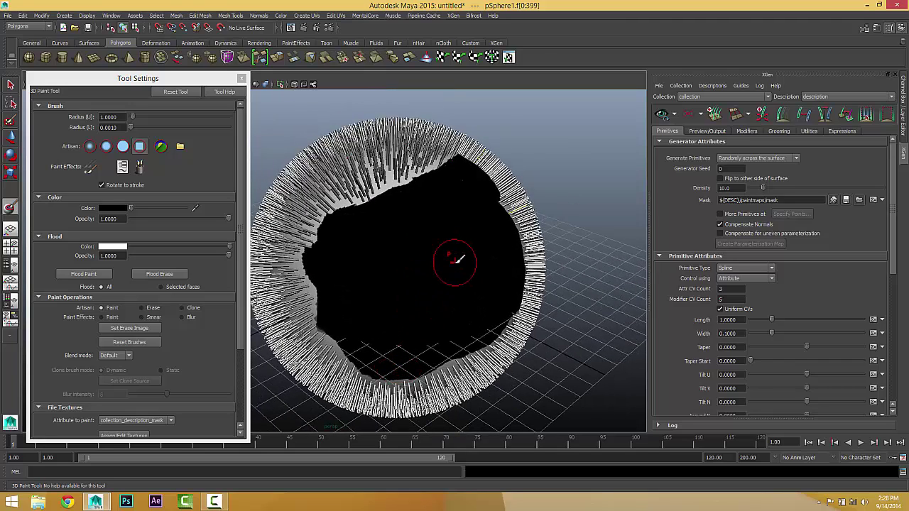
pyautogui.moveTo(458, 259)
pyautogui.keyDown('alt'); pyautogui.mouseDown()
pyautogui.moveTo(471, 272)
pyautogui.moveTo(481, 372)
pyautogui.moveTo(471, 258)
pyautogui.moveTo(447, 260)
pyautogui.mouseUp(); pyautogui.keyUp('alt')
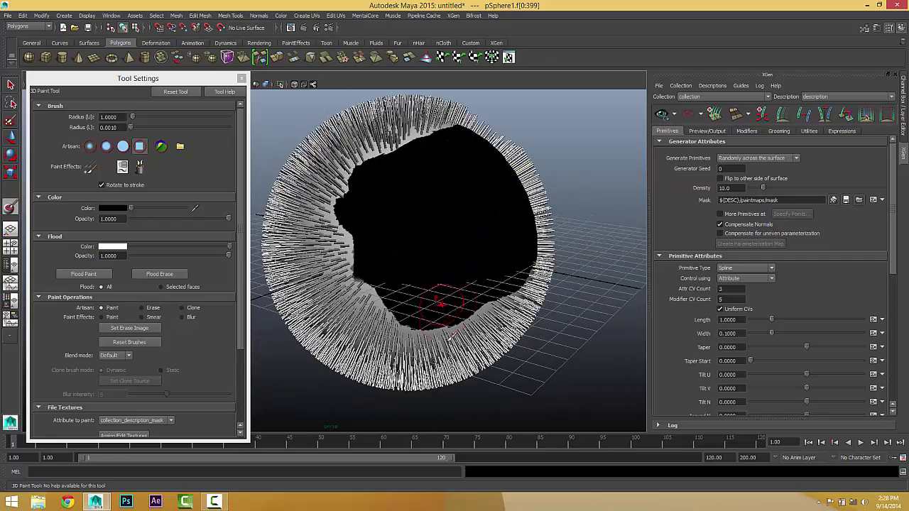
pyautogui.keyDown('alt'); pyautogui.moveTo(448, 310); pyautogui.dragTo(458, 321); pyautogui.keyUp('alt')
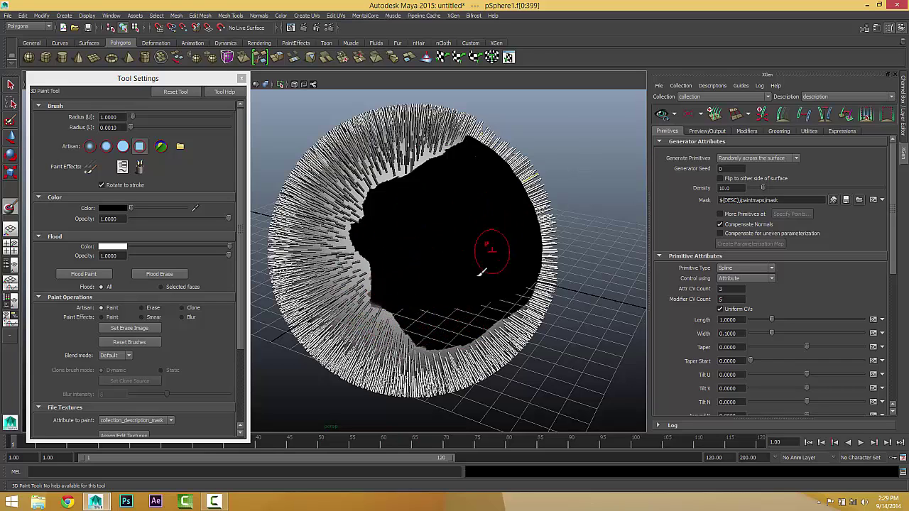
pyautogui.keyDown('alt'); pyautogui.moveTo(469, 260); pyautogui.dragTo(457, 260); pyautogui.keyUp('alt')
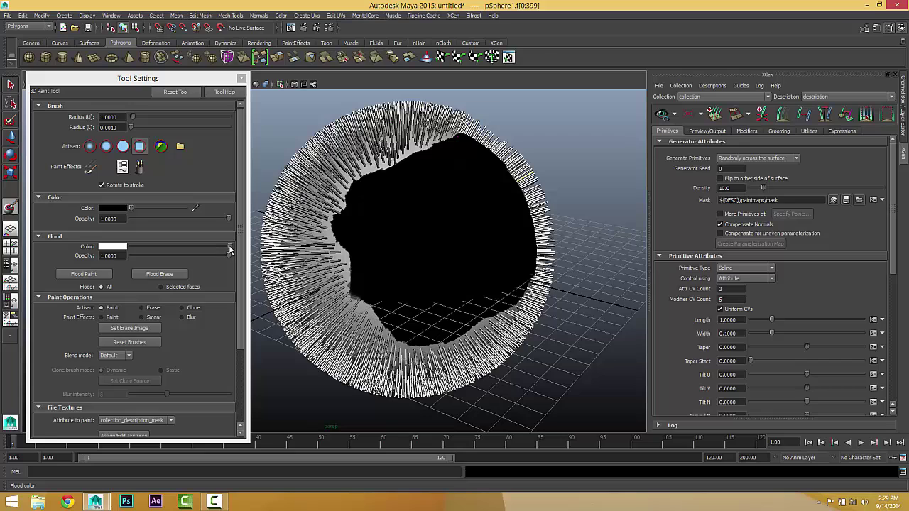
# - Flood the whole mask map with black and save it to remove the splines from the sphere
pyautogui.moveTo(230, 250); pyautogui.dragTo(131, 260)
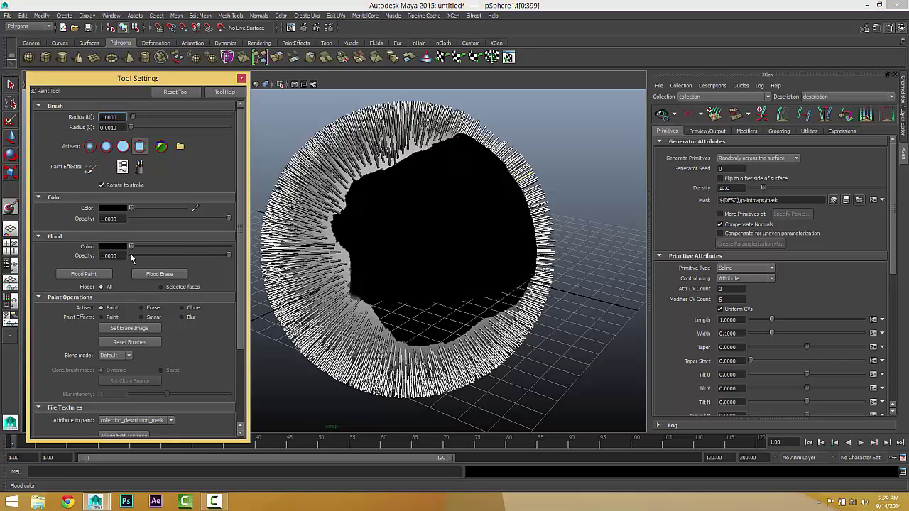
pyautogui.click(83, 275)
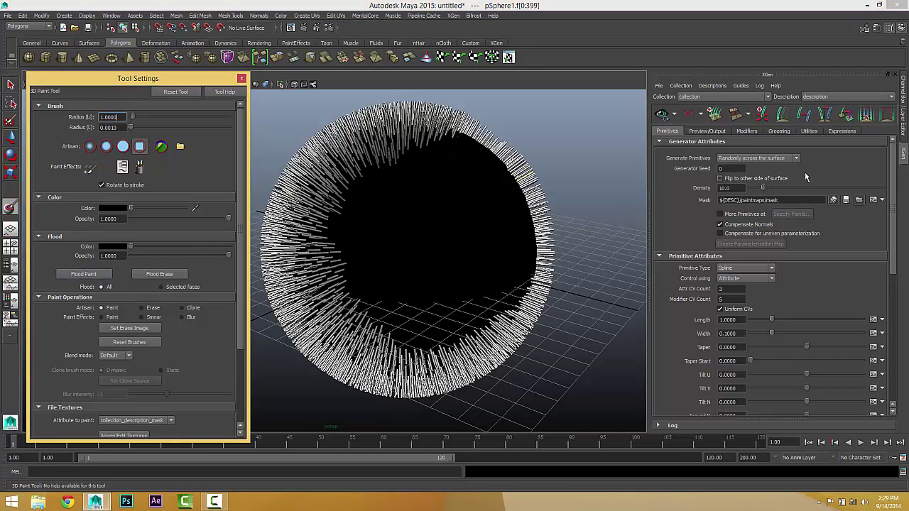
pyautogui.click(847, 201)
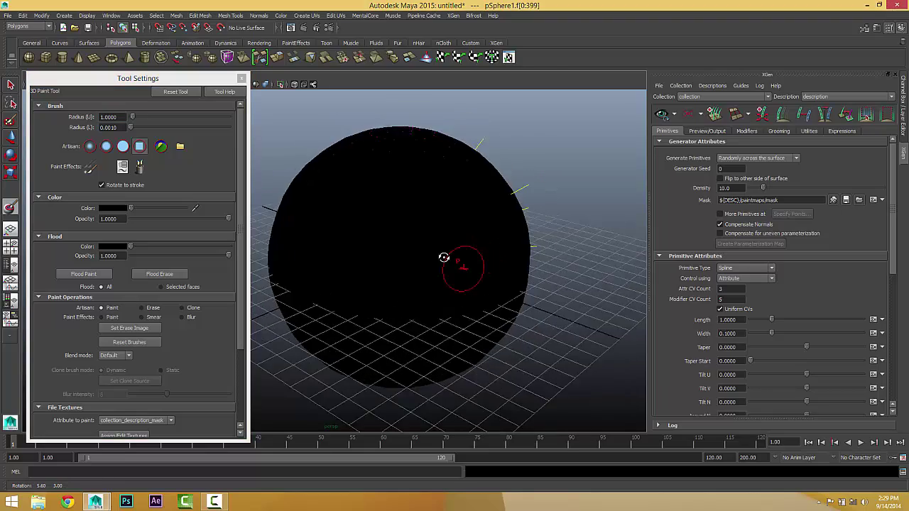
# - Set the 3D Paint Tool's brush color to white, with an HSV value of 1.000
pyautogui.keyDown('alt'); pyautogui.moveTo(446, 260); pyautogui.dragTo(446, 239); pyautogui.keyUp('alt')
pyautogui.keyDown('alt'); pyautogui.moveTo(446, 231); pyautogui.dragTo(498, 236, button='right'); pyautogui.keyUp('alt')
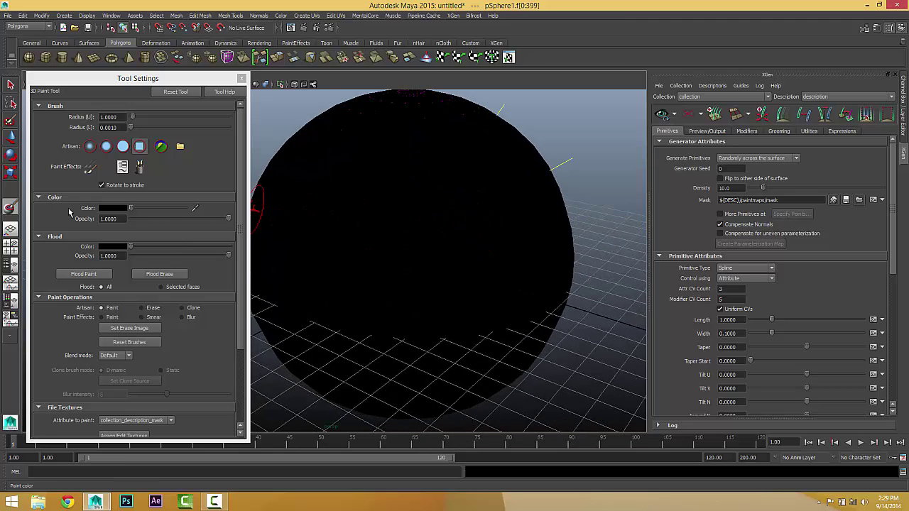
pyautogui.moveTo(130, 209); pyautogui.dragTo(203, 211)
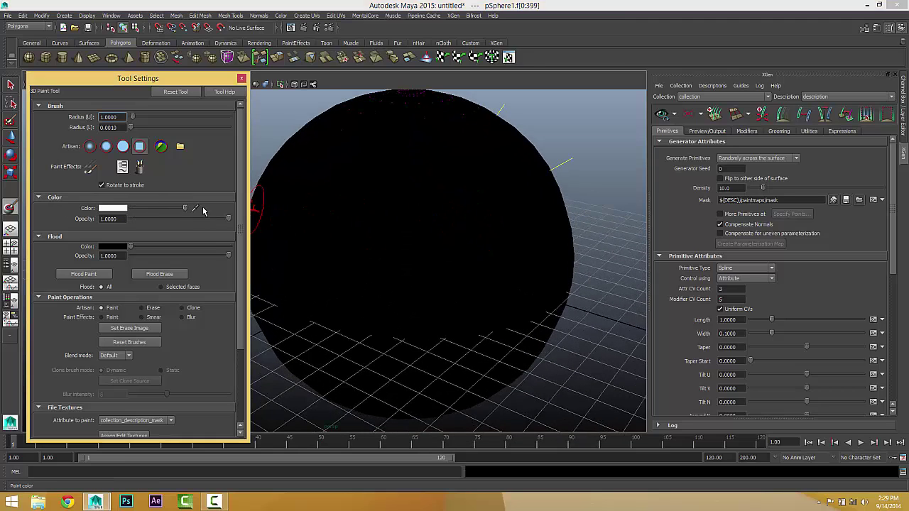
pyautogui.click(104, 210)
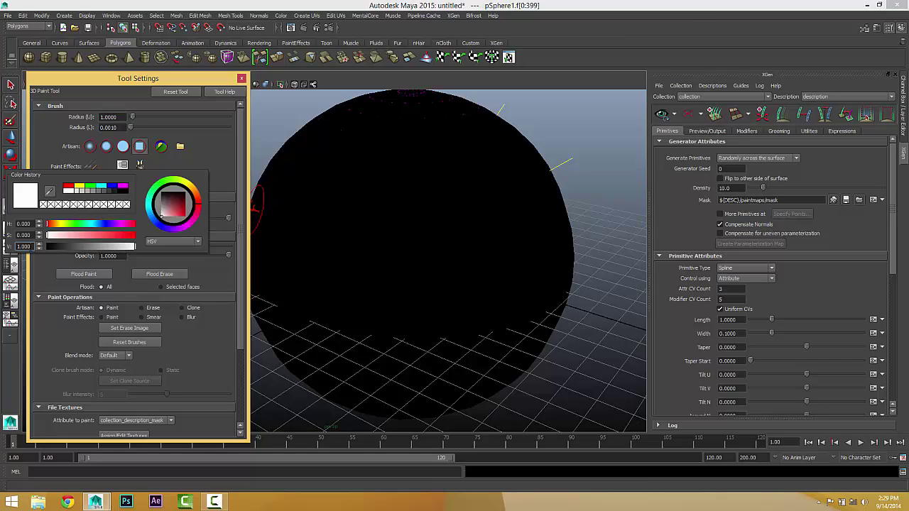
pyautogui.moveTo(30, 247); pyautogui.dragTo(10, 224)
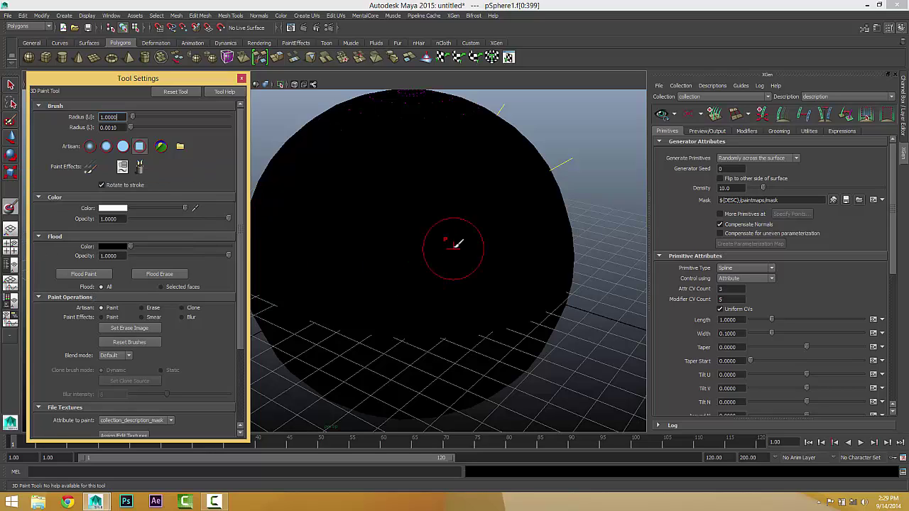
# - Test the brush by painting a short white patch on the front of the sphere and covering it with black
pyautogui.moveTo(372, 261)
pyautogui.mouseDown()
pyautogui.moveTo(433, 240)
pyautogui.moveTo(406, 263)
pyautogui.moveTo(399, 251)
pyautogui.mouseUp()
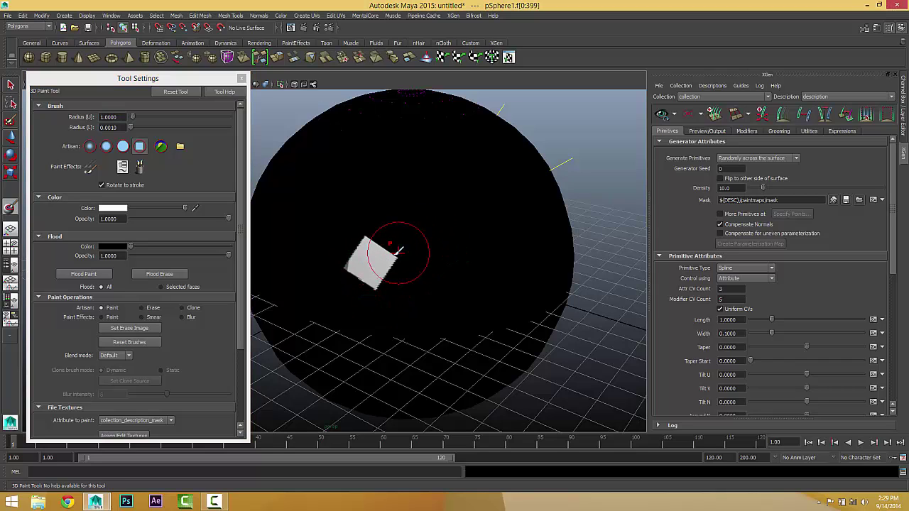
pyautogui.moveTo(186, 208); pyautogui.dragTo(100, 223)
pyautogui.moveTo(364, 255); pyautogui.dragTo(376, 270)
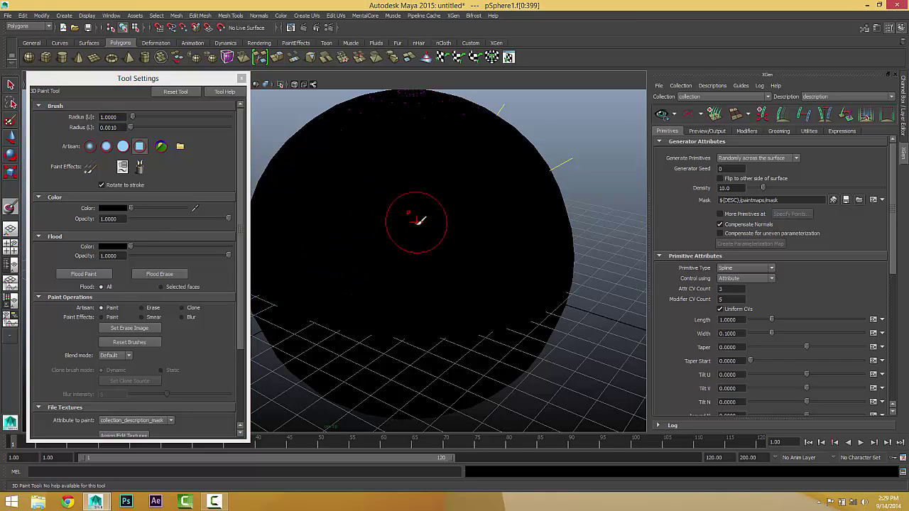
# - Paint a white test patch, reduce the brush radius to 0.2601 and flood the mask map with black
pyautogui.moveTo(135, 210); pyautogui.dragTo(186, 209)
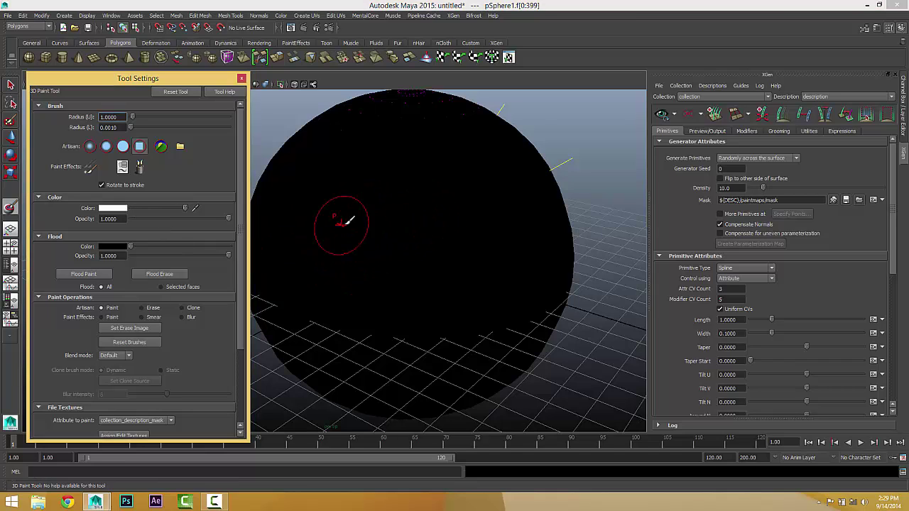
pyautogui.moveTo(379, 240)
pyautogui.mouseDown()
pyautogui.moveTo(424, 226)
pyautogui.moveTo(389, 220)
pyautogui.moveTo(403, 214)
pyautogui.moveTo(378, 215)
pyautogui.moveTo(431, 211)
pyautogui.moveTo(372, 221)
pyautogui.mouseUp()
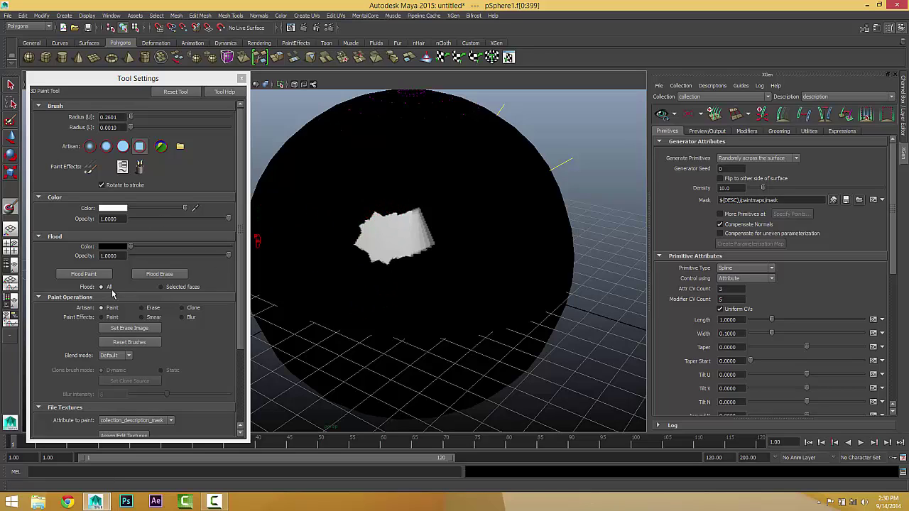
pyautogui.click(91, 274)
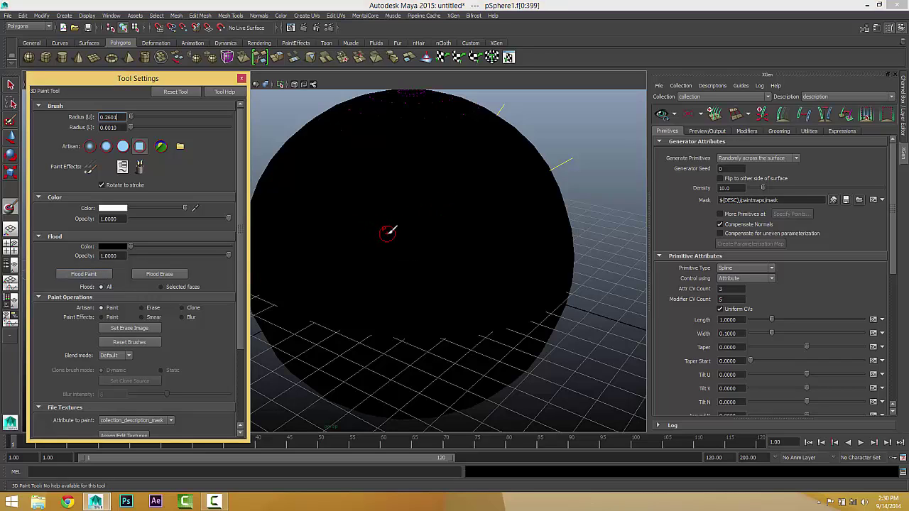
# - Paint two thin white eyebrow-shaped arcs on the front of the sphere and examine their edges up close
pyautogui.click(389, 233)
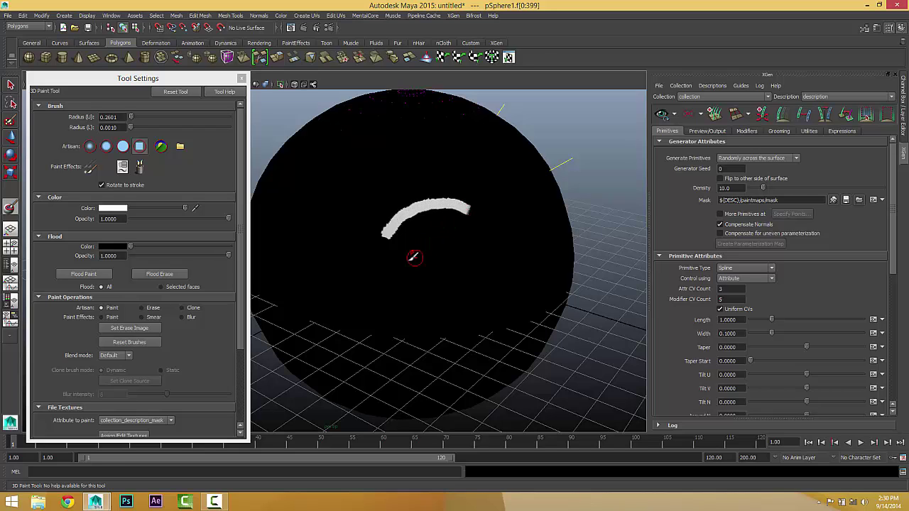
pyautogui.moveTo(412, 249)
pyautogui.keyDown('alt'); pyautogui.mouseDown()
pyautogui.moveTo(417, 260)
pyautogui.moveTo(431, 213)
pyautogui.moveTo(410, 194)
pyautogui.moveTo(351, 188)
pyautogui.moveTo(377, 225)
pyautogui.moveTo(402, 203)
pyautogui.moveTo(535, 153)
pyautogui.mouseUp(); pyautogui.keyUp('alt')
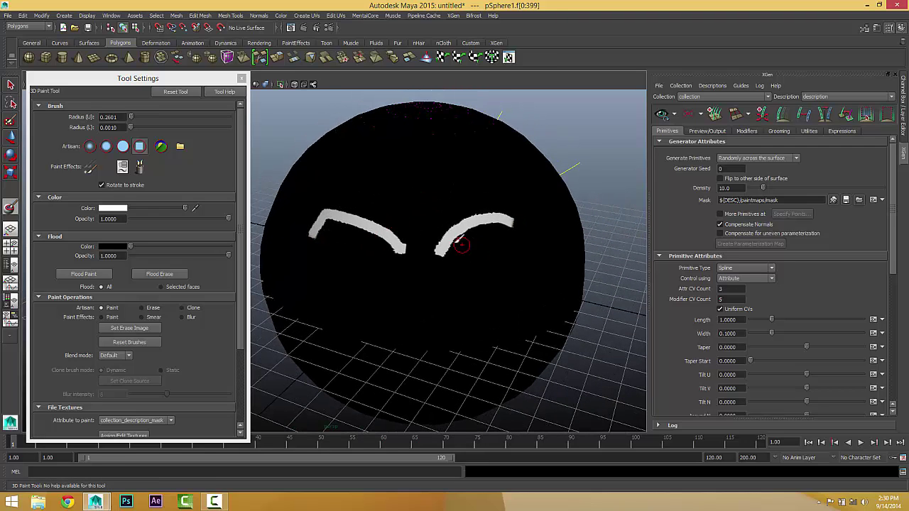
pyautogui.keyDown('alt'); pyautogui.moveTo(462, 244); pyautogui.dragTo(429, 227); pyautogui.keyUp('alt')
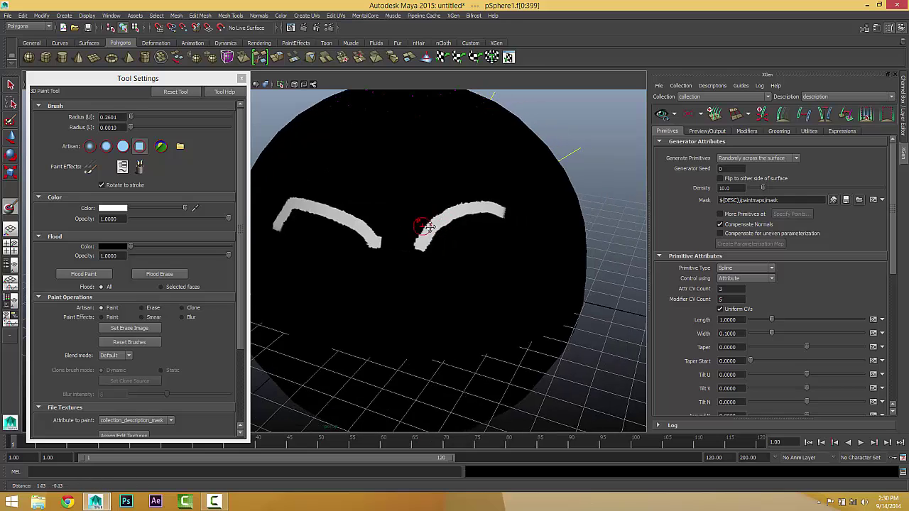
pyautogui.moveTo(427, 227)
pyautogui.keyDown('alt'); pyautogui.mouseDown(button='right')
pyautogui.moveTo(416, 227)
pyautogui.moveTo(467, 223)
pyautogui.mouseUp(button='right'); pyautogui.keyUp('alt')
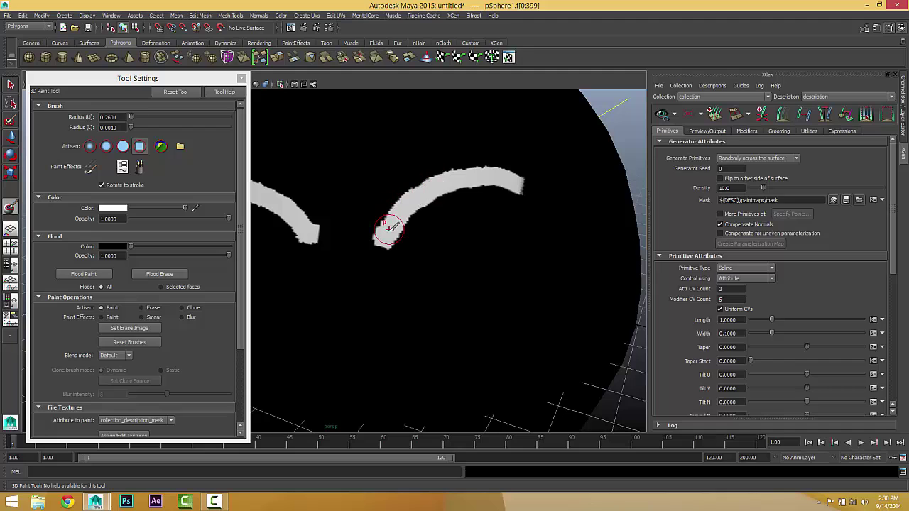
pyautogui.moveTo(389, 227)
pyautogui.mouseDown()
pyautogui.moveTo(478, 162)
pyautogui.moveTo(517, 192)
pyautogui.mouseUp()
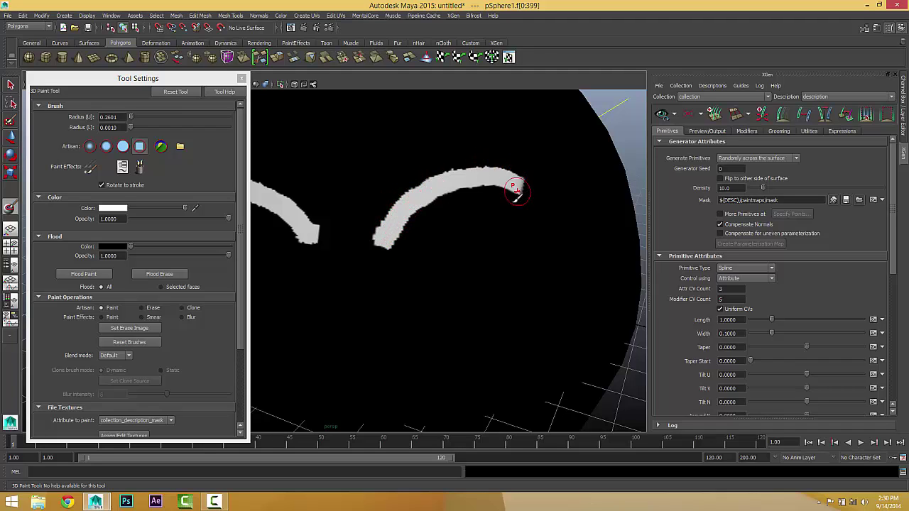
# - Create a new mask map named mask1 with a map resolution of 15 and a white start color, displayed with textured shading
pyautogui.click(883, 201)
pyautogui.moveTo(881, 236)
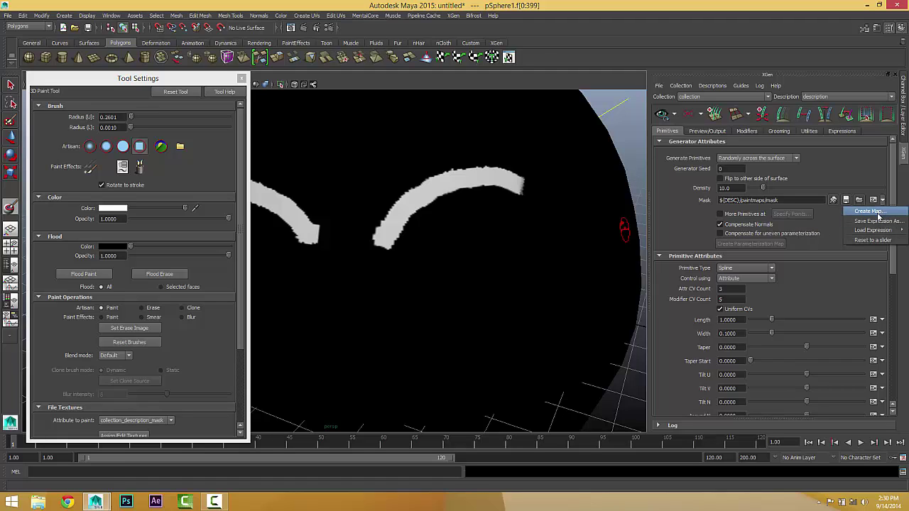
pyautogui.click(879, 213)
pyautogui.click(415, 238)
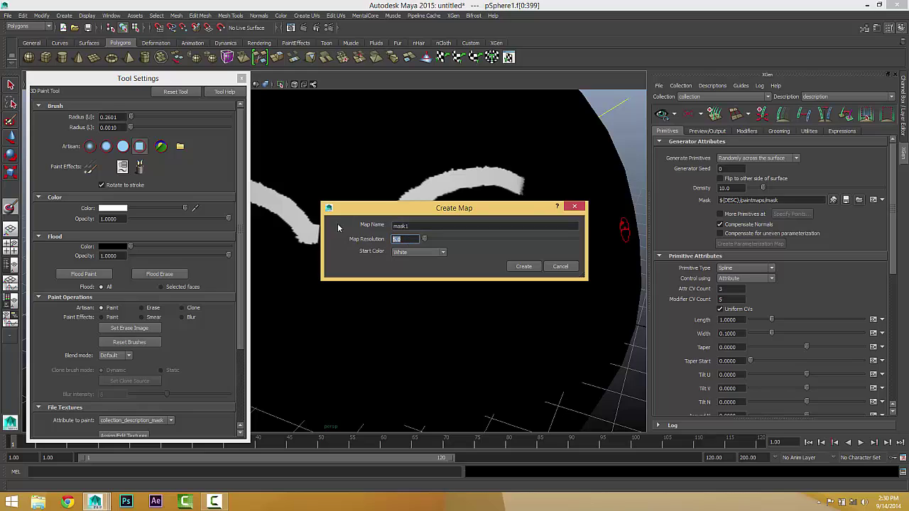
pyautogui.write('15')
pyautogui.click(524, 267)
pyautogui.press('6')
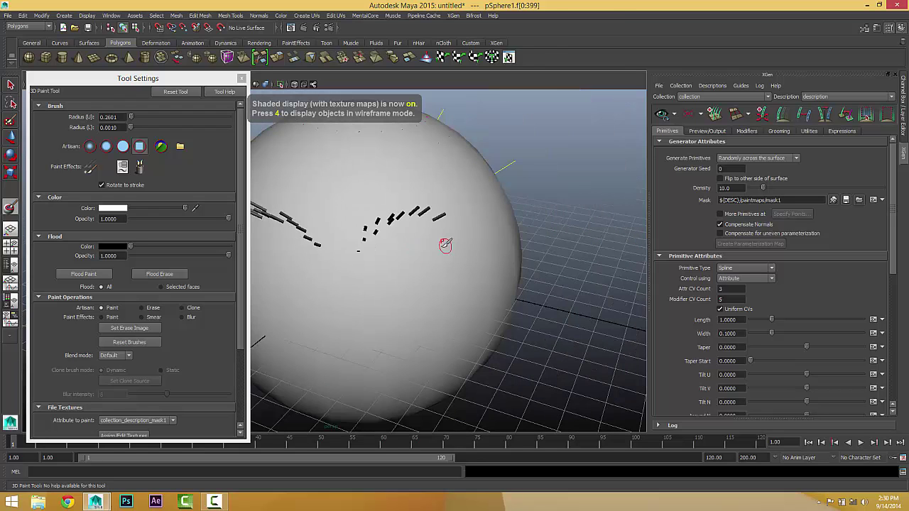
# - Flood the mask1 map with black and paint two white eyebrow arcs on the front of the sphere
pyautogui.moveTo(443, 248)
pyautogui.keyDown('alt'); pyautogui.mouseDown()
pyautogui.moveTo(459, 250)
pyautogui.moveTo(445, 248)
pyautogui.mouseUp(); pyautogui.keyUp('alt')
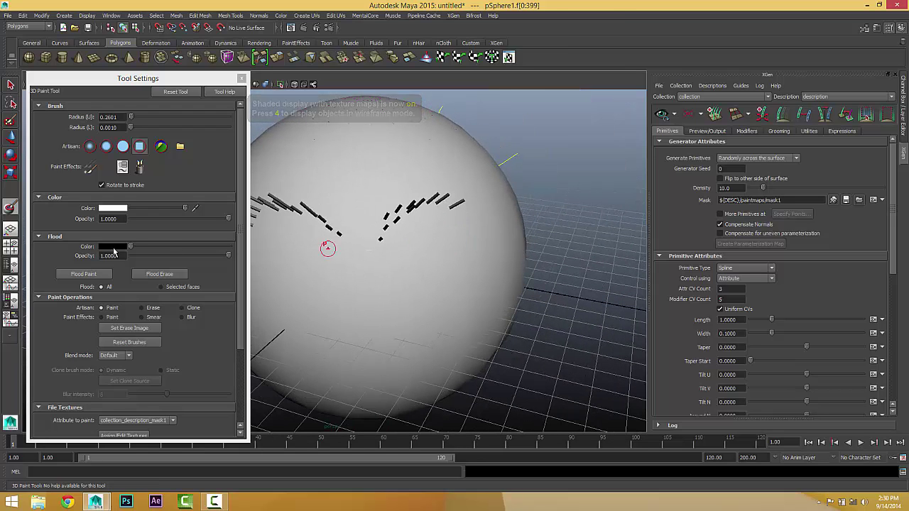
pyautogui.click(88, 276)
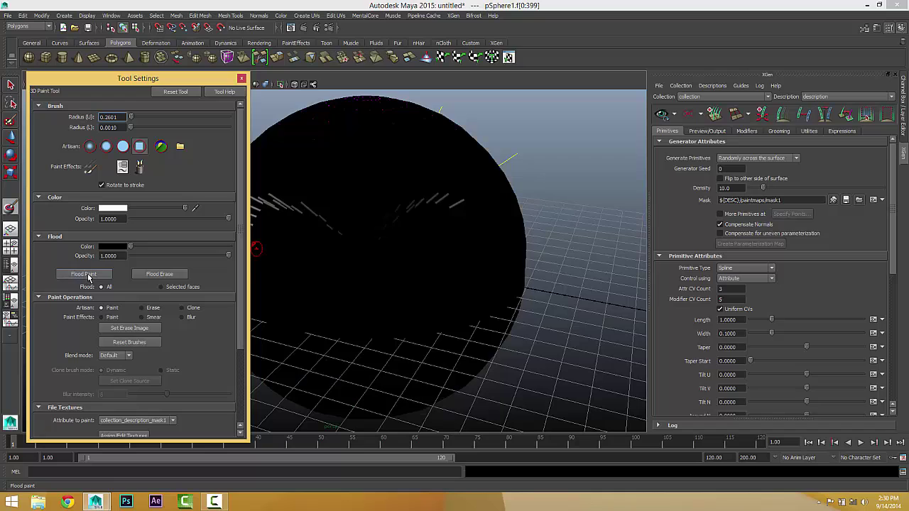
pyautogui.moveTo(385, 243)
pyautogui.keyDown('alt'); pyautogui.mouseDown()
pyautogui.moveTo(385, 251)
pyautogui.moveTo(426, 246)
pyautogui.moveTo(419, 234)
pyautogui.moveTo(469, 211)
pyautogui.moveTo(495, 222)
pyautogui.mouseUp(); pyautogui.keyUp('alt')
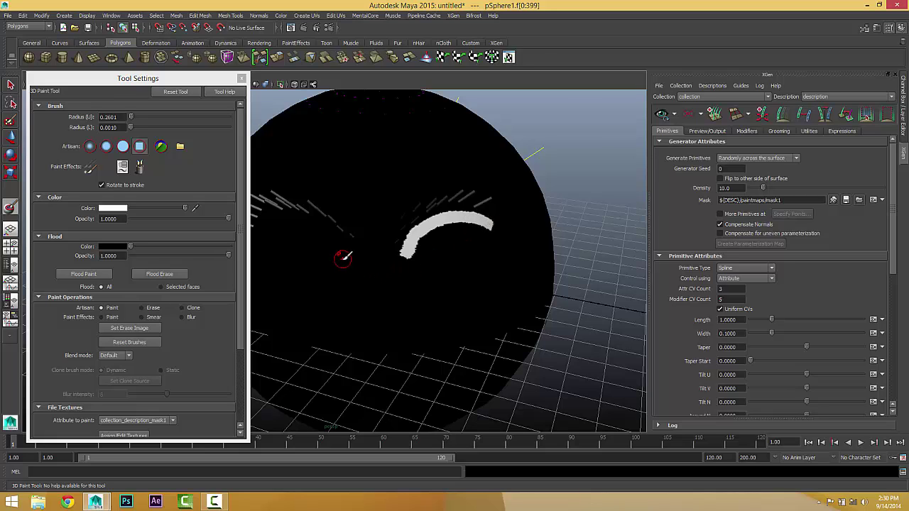
pyautogui.moveTo(341, 257)
pyautogui.mouseDown()
pyautogui.moveTo(302, 227)
pyautogui.moveTo(264, 222)
pyautogui.mouseUp()
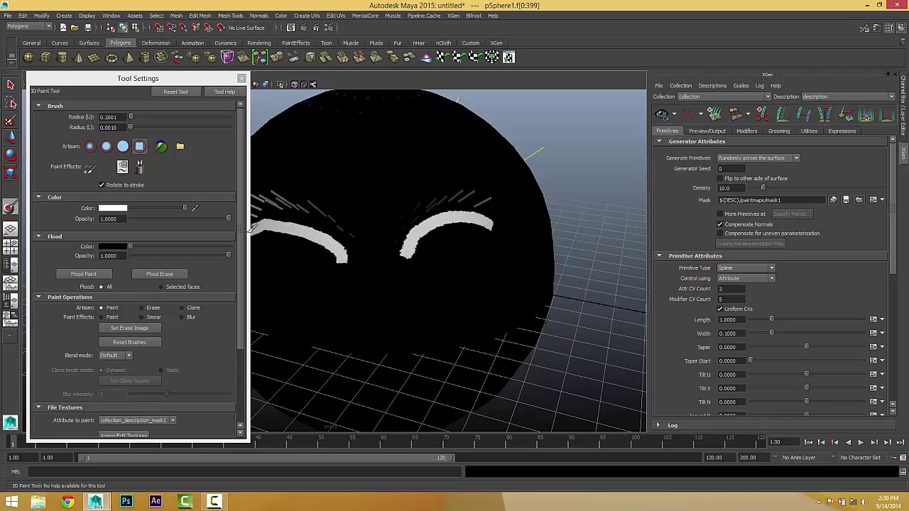
pyautogui.keyDown('alt'); pyautogui.moveTo(348, 253); pyautogui.dragTo(343, 245); pyautogui.keyUp('alt')
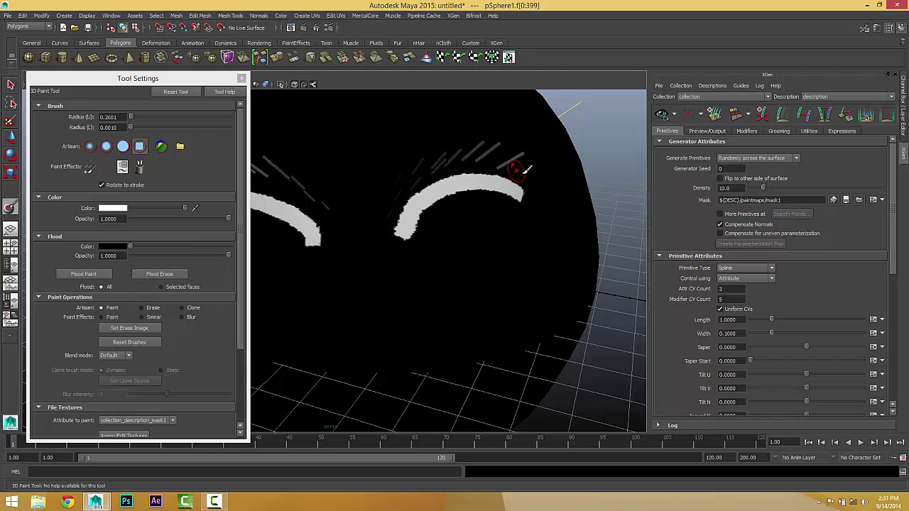
pyautogui.keyDown('alt'); pyautogui.moveTo(452, 221); pyautogui.dragTo(452, 226, button='middle'); pyautogui.keyUp('alt')
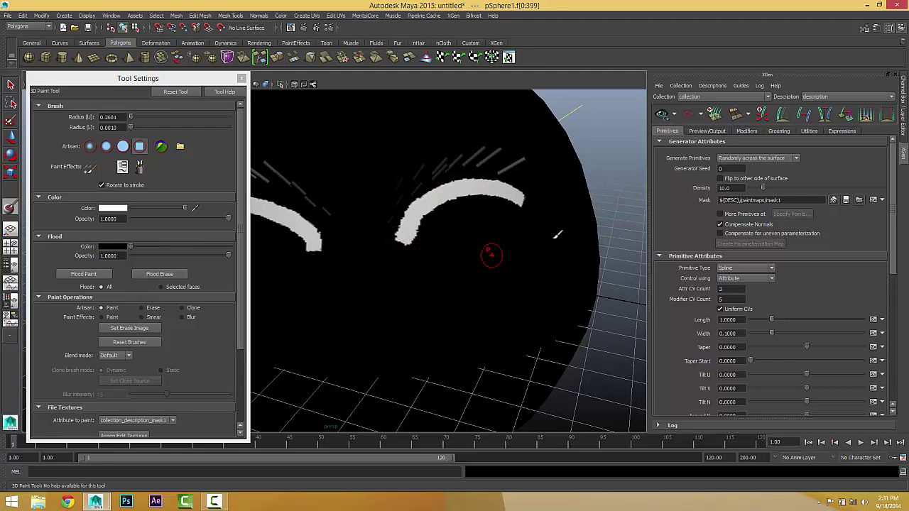
# - Save the mask1 map and inspect the splines growing along both eyebrow arcs
pyautogui.click(846, 200)
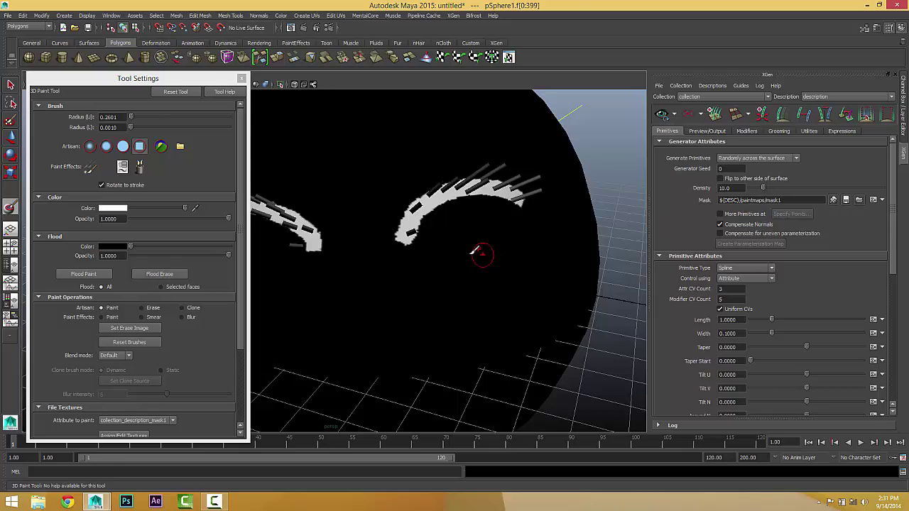
pyautogui.moveTo(481, 251)
pyautogui.keyDown('alt'); pyautogui.mouseDown()
pyautogui.moveTo(422, 248)
pyautogui.moveTo(479, 249)
pyautogui.moveTo(489, 268)
pyautogui.moveTo(456, 272)
pyautogui.moveTo(422, 258)
pyautogui.moveTo(357, 256)
pyautogui.moveTo(455, 248)
pyautogui.moveTo(441, 245)
pyautogui.moveTo(478, 236)
pyautogui.mouseUp(); pyautogui.keyUp('alt')
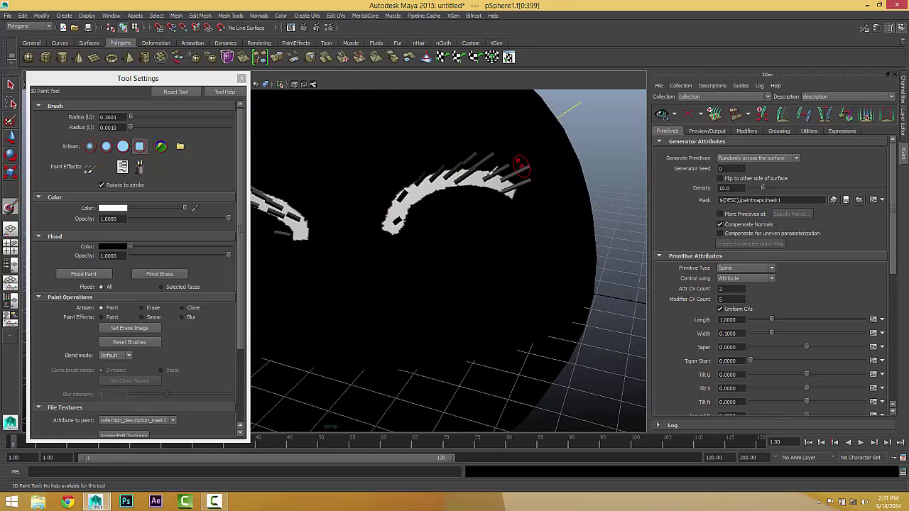
pyautogui.keyDown('alt'); pyautogui.moveTo(402, 226); pyautogui.dragTo(422, 245); pyautogui.keyUp('alt')
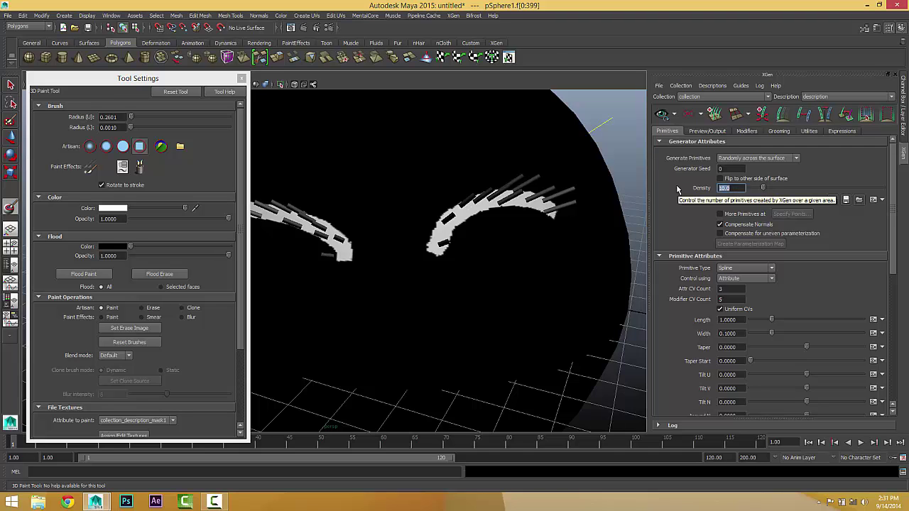
# - Set the primitive density to 50 and inspect the eyebrow splines from another angle
pyautogui.press('Return')
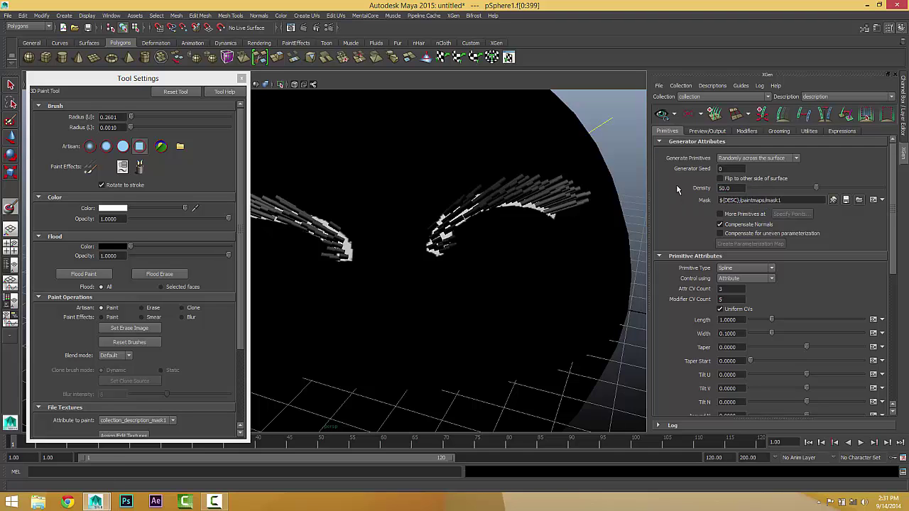
pyautogui.scroll(-4, 414, 226)
pyautogui.keyDown('alt'); pyautogui.moveTo(414, 226); pyautogui.dragTo(433, 240); pyautogui.keyUp('alt')
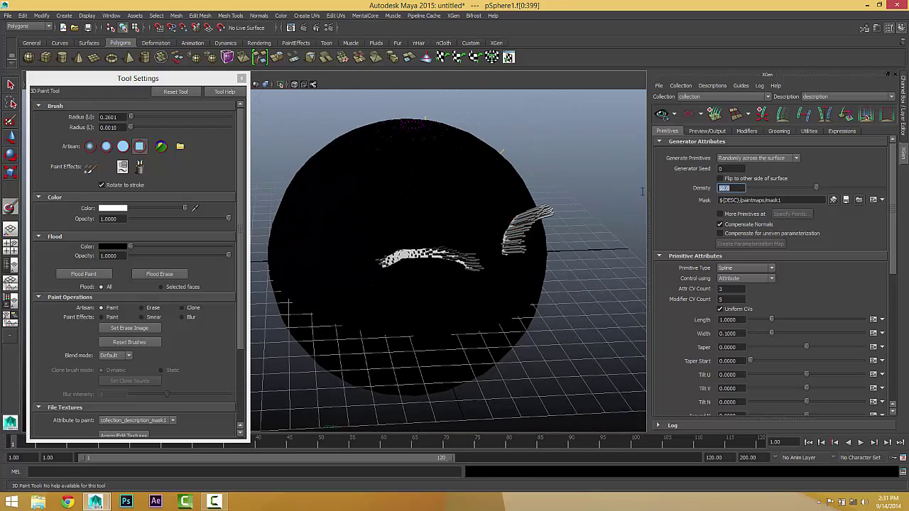
# - Set the primitive density to 500 and the spline length to 0.1
pyautogui.press('Return')
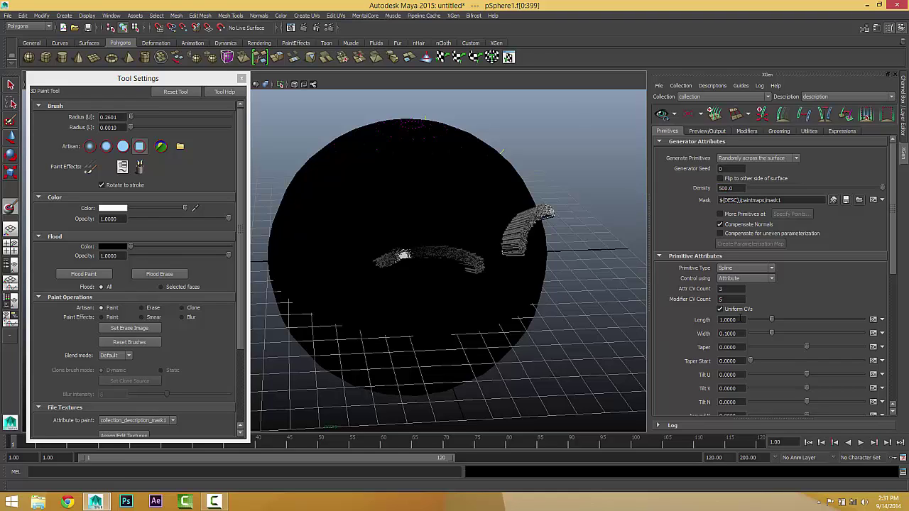
pyautogui.write('0.1')
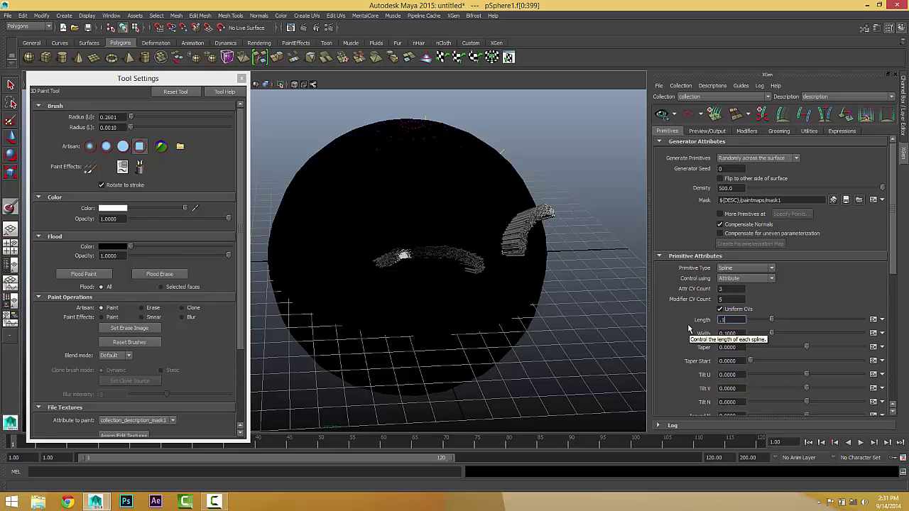
pyautogui.press('Return')
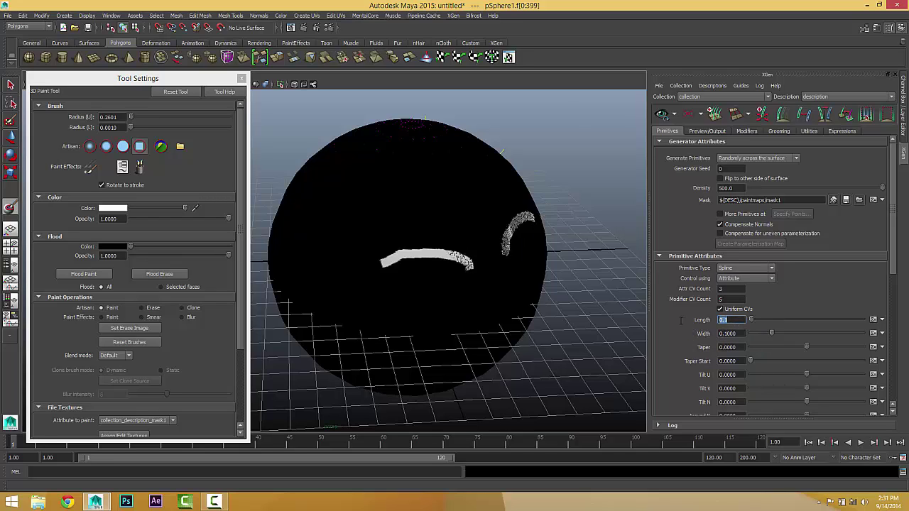
# - Set the primitive density to 200, the spline width to 0.1 and the taper to 1.0
pyautogui.moveTo(740, 189); pyautogui.dragTo(629, 188)
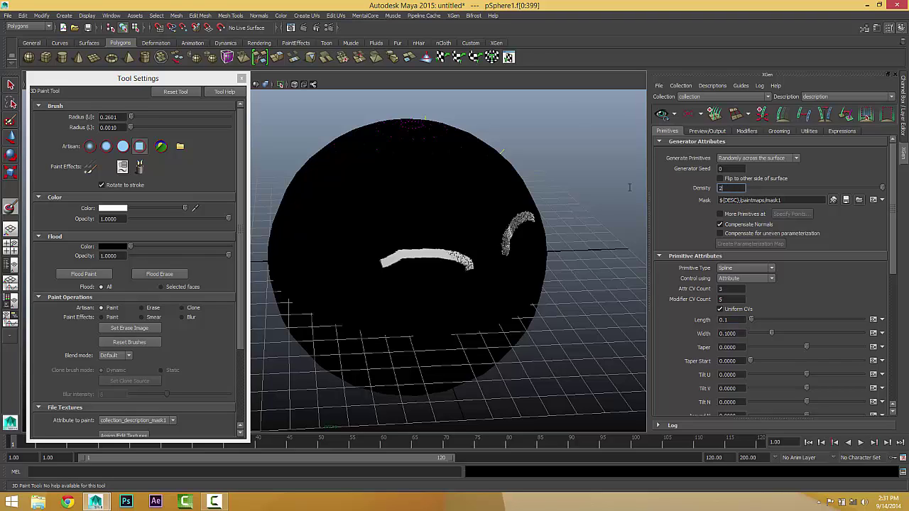
pyautogui.press('Return')
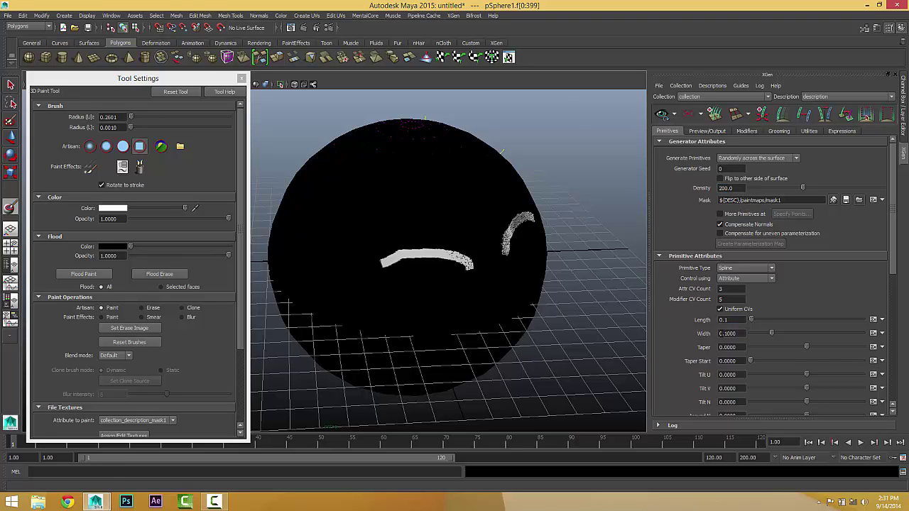
pyautogui.moveTo(739, 334); pyautogui.dragTo(637, 319)
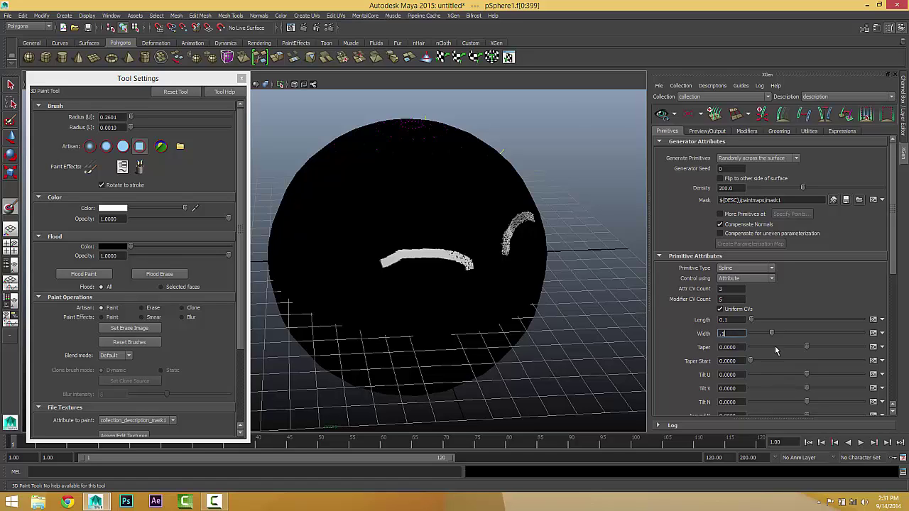
pyautogui.moveTo(805, 347); pyautogui.dragTo(890, 347)
# - Set the spline length to 0.5 and examine the tapered splines on both eyebrows
pyautogui.scroll(7, 535, 304)
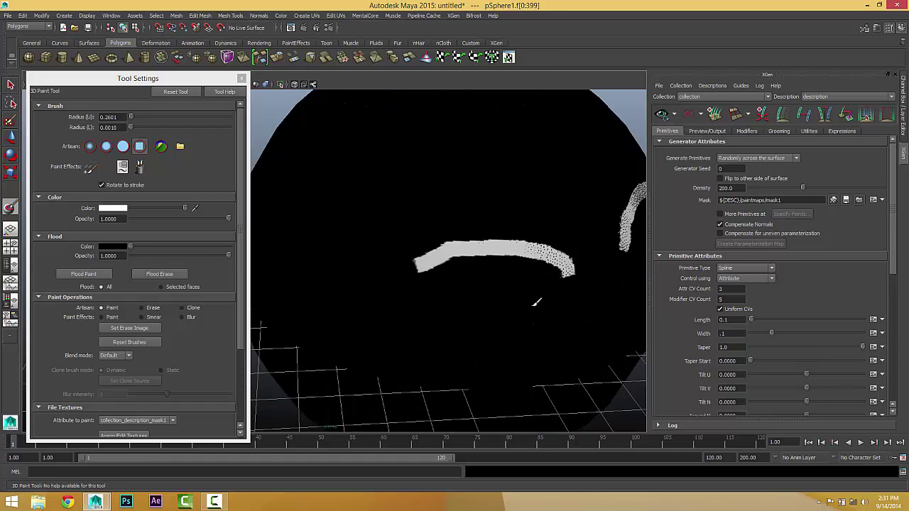
pyautogui.moveTo(537, 302)
pyautogui.keyDown('alt'); pyautogui.mouseDown()
pyautogui.moveTo(369, 305)
pyautogui.moveTo(328, 324)
pyautogui.mouseUp(); pyautogui.keyUp('alt')
pyautogui.keyDown('alt'); pyautogui.moveTo(387, 299); pyautogui.dragTo(358, 299); pyautogui.keyUp('alt')
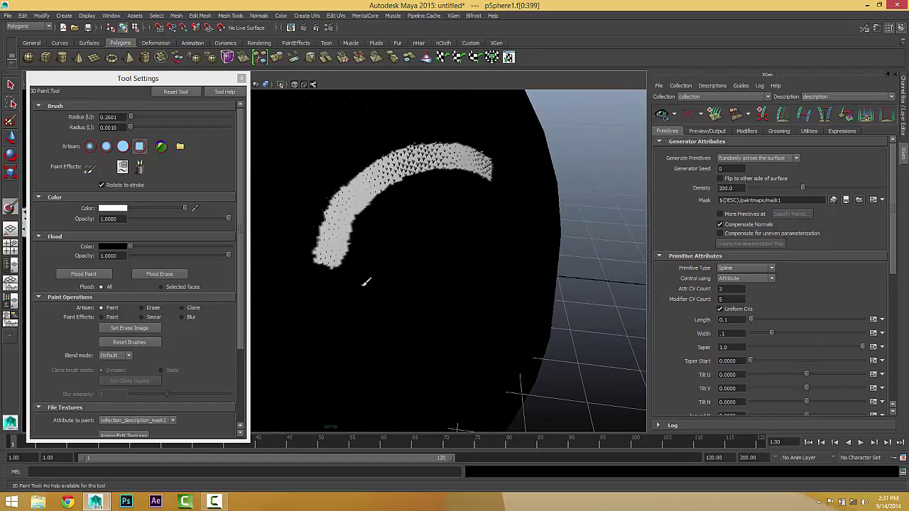
pyautogui.keyDown('alt'); pyautogui.moveTo(389, 277); pyautogui.dragTo(448, 265, button='right'); pyautogui.keyUp('alt')
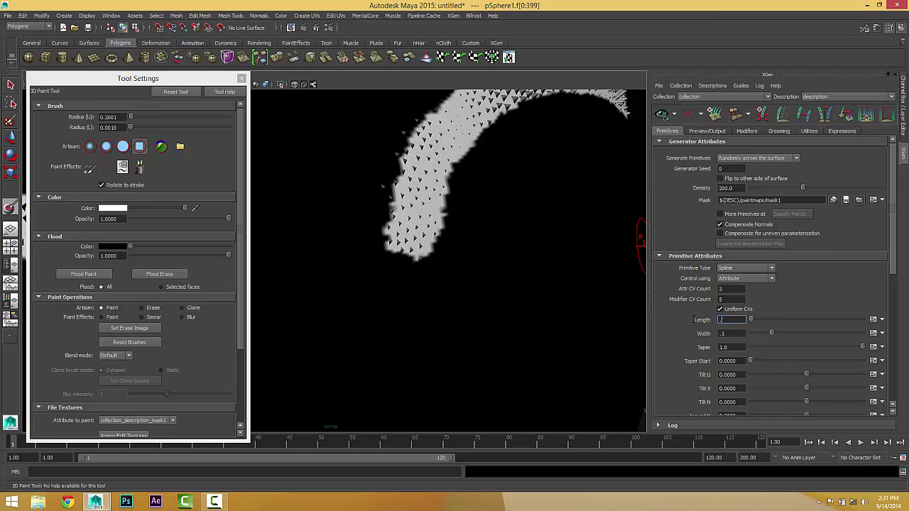
pyautogui.press('Return')
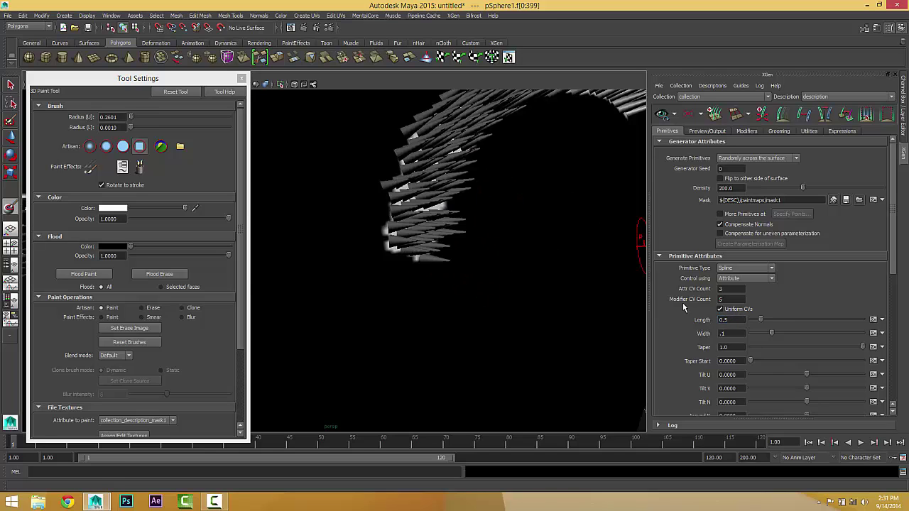
pyautogui.keyDown('alt'); pyautogui.moveTo(596, 274); pyautogui.dragTo(558, 284, button='right'); pyautogui.keyUp('alt')
pyautogui.keyDown('alt'); pyautogui.moveTo(554, 288); pyautogui.dragTo(517, 294); pyautogui.keyUp('alt')
pyautogui.keyDown('alt'); pyautogui.moveTo(515, 293); pyautogui.dragTo(643, 318, button='middle'); pyautogui.keyUp('alt')
pyautogui.keyDown('alt'); pyautogui.moveTo(512, 352); pyautogui.dragTo(537, 360, button='right'); pyautogui.keyUp('alt')
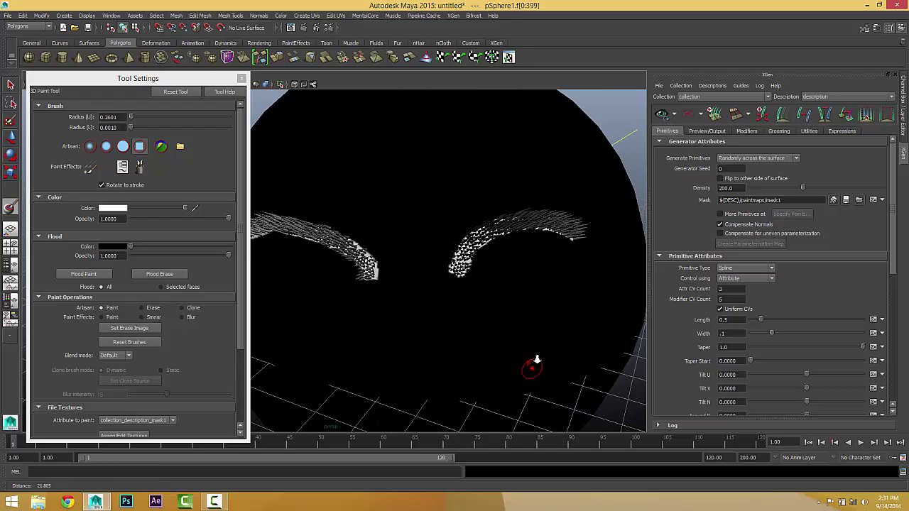
# - Set the spline width to 0.05 and leave the 3D Paint Tool
pyautogui.moveTo(537, 360)
pyautogui.keyDown('alt'); pyautogui.mouseDown()
pyautogui.moveTo(511, 357)
pyautogui.moveTo(543, 351)
pyautogui.mouseUp(); pyautogui.keyUp('alt')
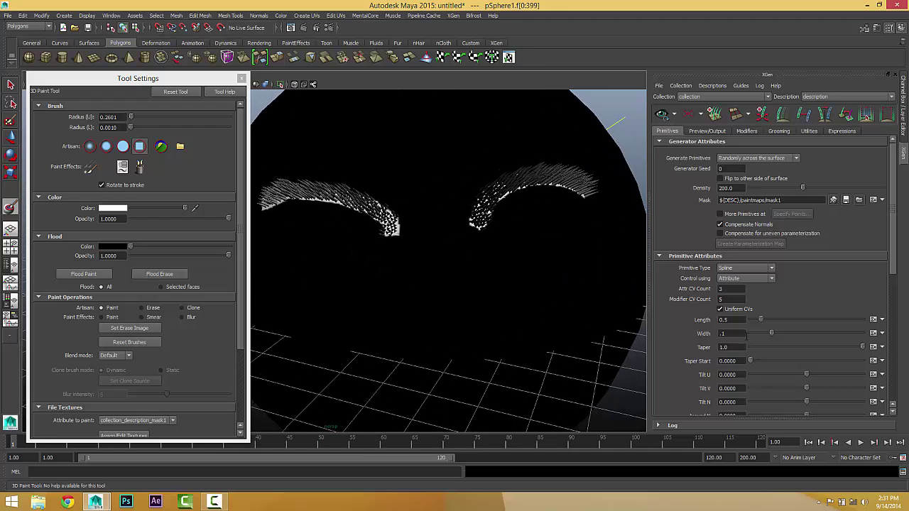
pyautogui.moveTo(742, 335); pyautogui.dragTo(654, 332)
pyautogui.write('.05')
pyautogui.press('Return')
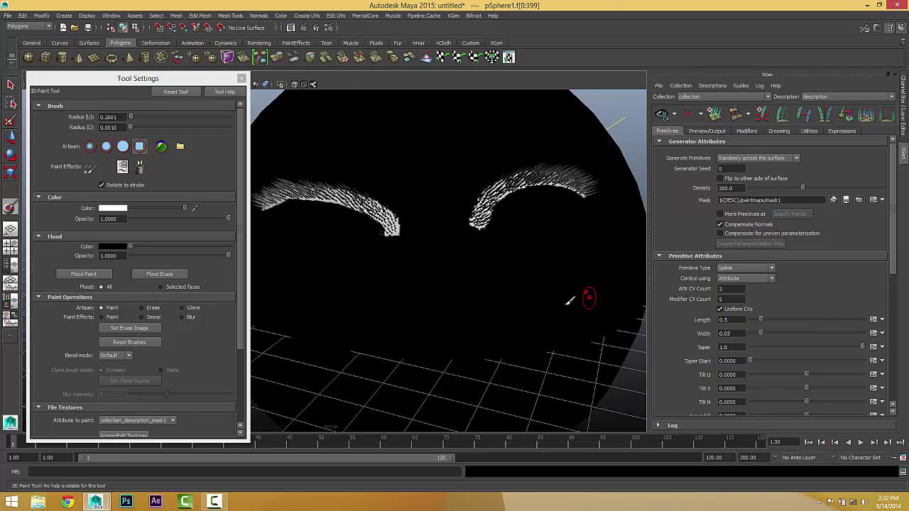
pyautogui.keyDown('alt'); pyautogui.moveTo(583, 301); pyautogui.dragTo(479, 300); pyautogui.keyUp('alt')
pyautogui.click(8, 83)
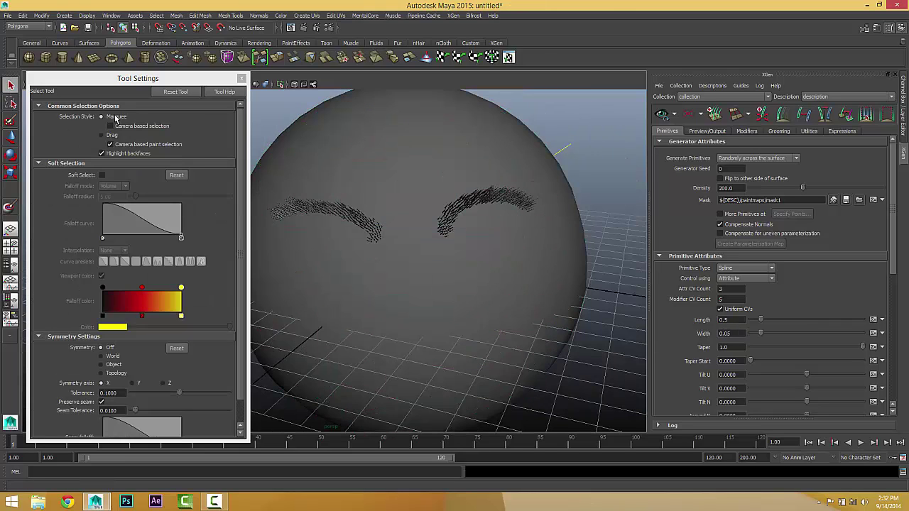
# - Examine the thinner eyebrow splines on the shaded sphere from several distances and angles
pyautogui.scroll(-3, 532, 325)
pyautogui.moveTo(542, 357)
pyautogui.keyDown('alt'); pyautogui.mouseDown()
pyautogui.moveTo(498, 336)
pyautogui.moveTo(571, 351)
pyautogui.moveTo(604, 289)
pyautogui.mouseUp(); pyautogui.keyUp('alt')
pyautogui.scroll(3, 498, 337)
pyautogui.keyDown('alt'); pyautogui.moveTo(531, 306); pyautogui.dragTo(532, 268); pyautogui.keyUp('alt')
pyautogui.scroll(-4, 501, 298)
pyautogui.scroll(3, 419, 274)
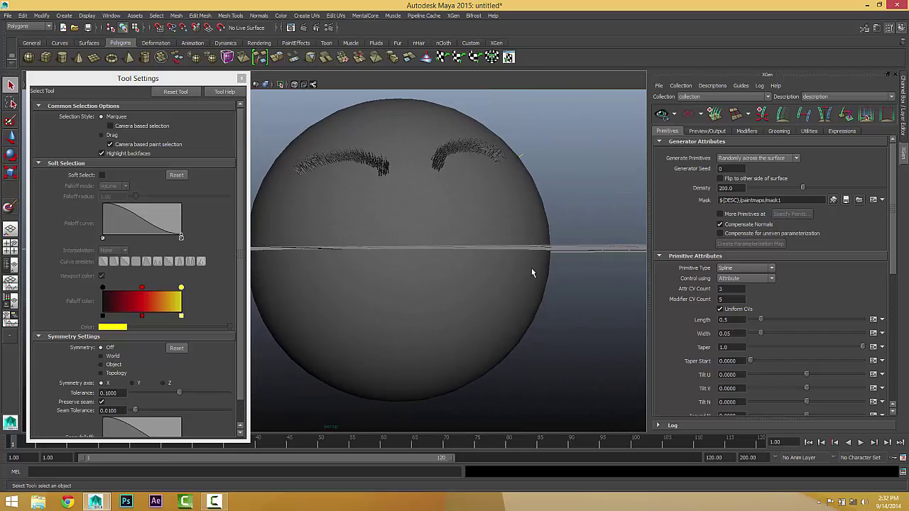
pyautogui.keyDown('alt'); pyautogui.moveTo(402, 261); pyautogui.dragTo(400, 285); pyautogui.keyUp('alt')
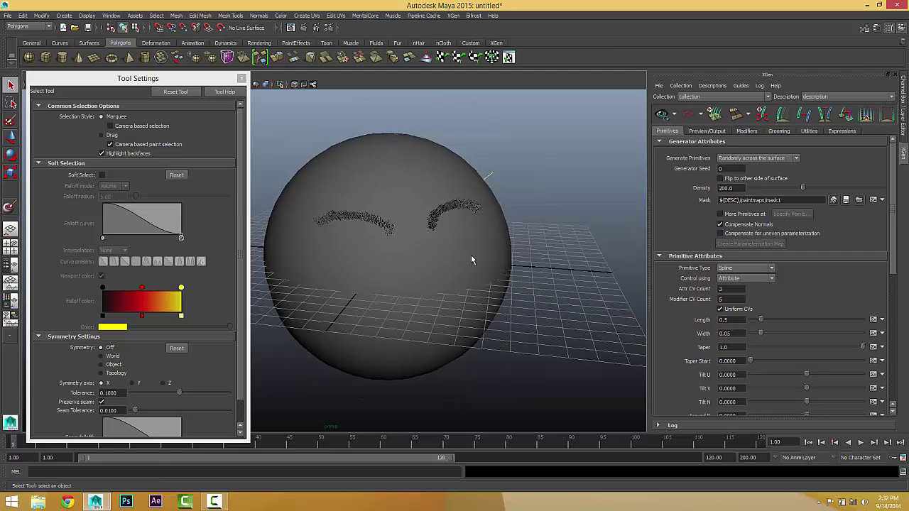
pyautogui.keyDown('alt'); pyautogui.moveTo(369, 233); pyautogui.dragTo(393, 259); pyautogui.keyUp('alt')
pyautogui.keyDown('alt'); pyautogui.moveTo(414, 226); pyautogui.dragTo(426, 209); pyautogui.keyUp('alt')
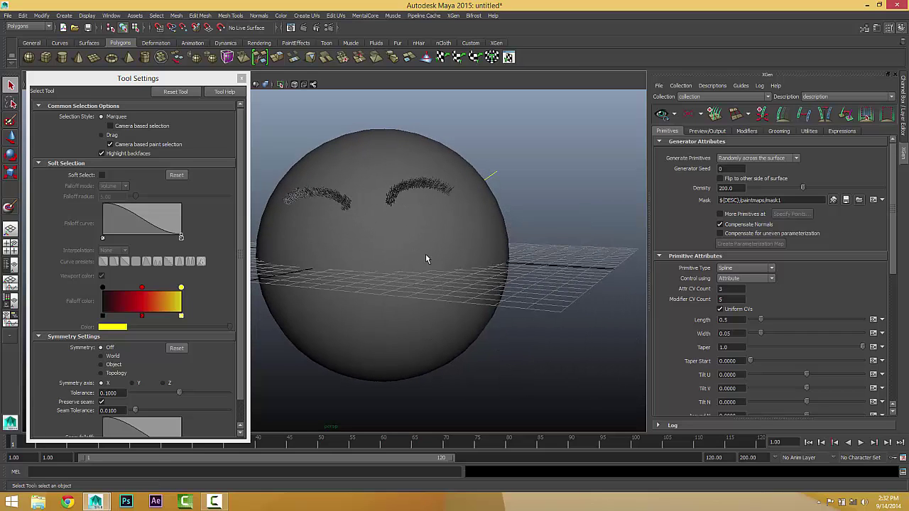
# - Reopen the density mask for painting and paint a white moustache shape below the eyebrows
pyautogui.click(834, 201)
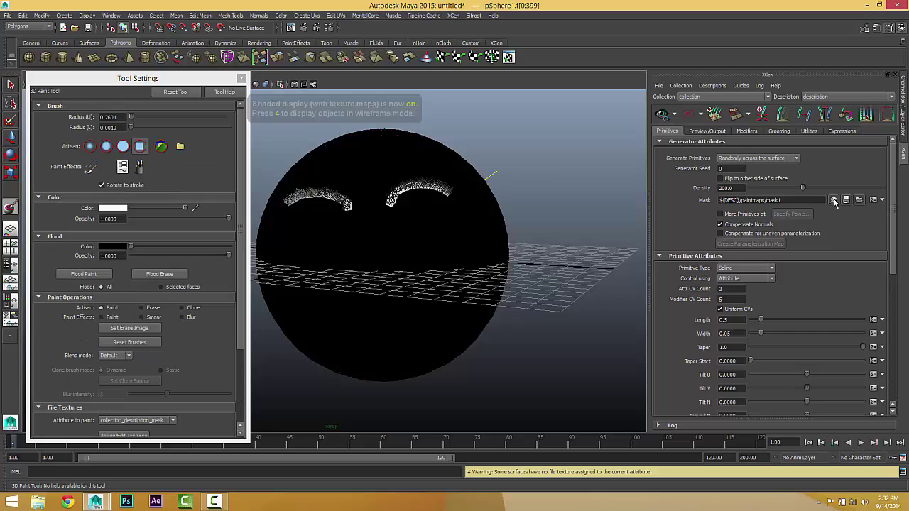
pyautogui.keyDown('alt'); pyautogui.moveTo(339, 281); pyautogui.dragTo(359, 283); pyautogui.keyUp('alt')
pyautogui.keyDown('alt'); pyautogui.moveTo(361, 279); pyautogui.dragTo(380, 267, button='right'); pyautogui.keyUp('alt')
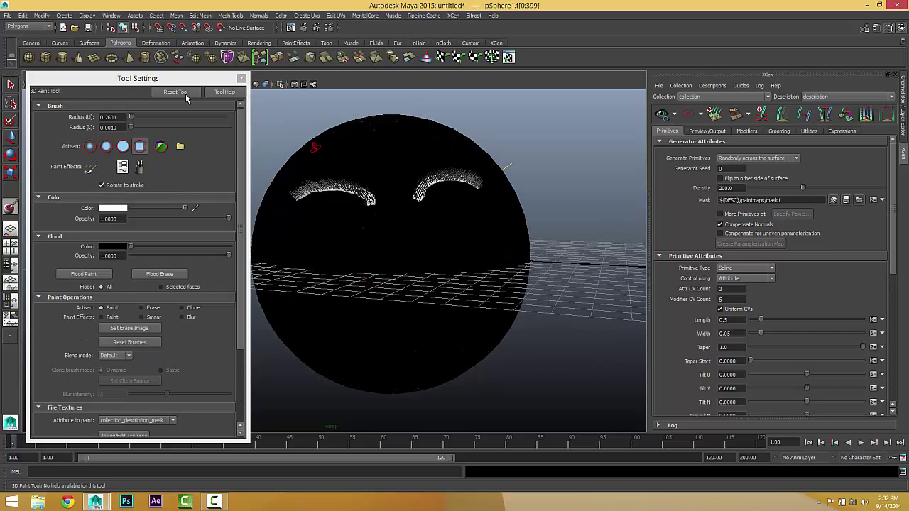
pyautogui.keyDown('alt'); pyautogui.moveTo(418, 260); pyautogui.dragTo(447, 253, button='middle'); pyautogui.keyUp('alt')
pyautogui.keyDown('alt'); pyautogui.moveTo(446, 254); pyautogui.dragTo(473, 254, button='right'); pyautogui.keyUp('alt')
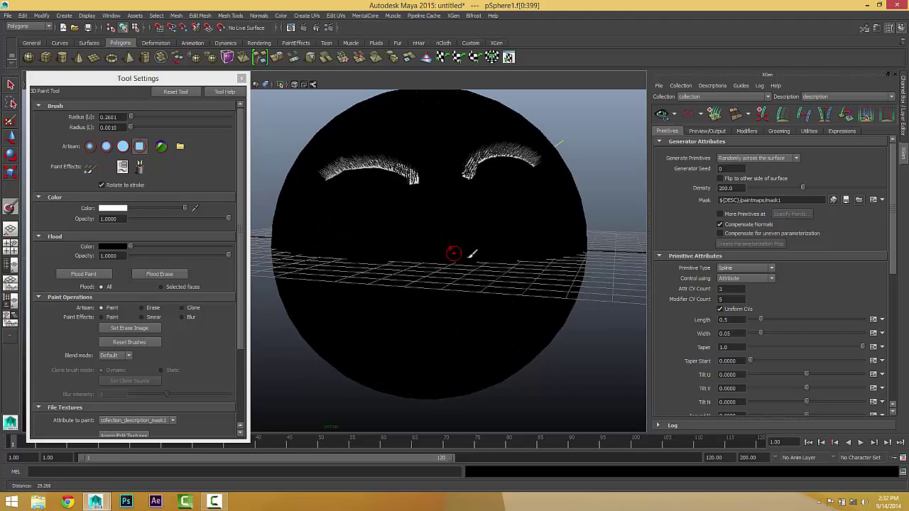
pyautogui.keyDown('alt'); pyautogui.moveTo(460, 262); pyautogui.dragTo(429, 292); pyautogui.keyUp('alt')
pyautogui.moveTo(147, 79); pyautogui.dragTo(100, 187)
pyautogui.click(112, 84)
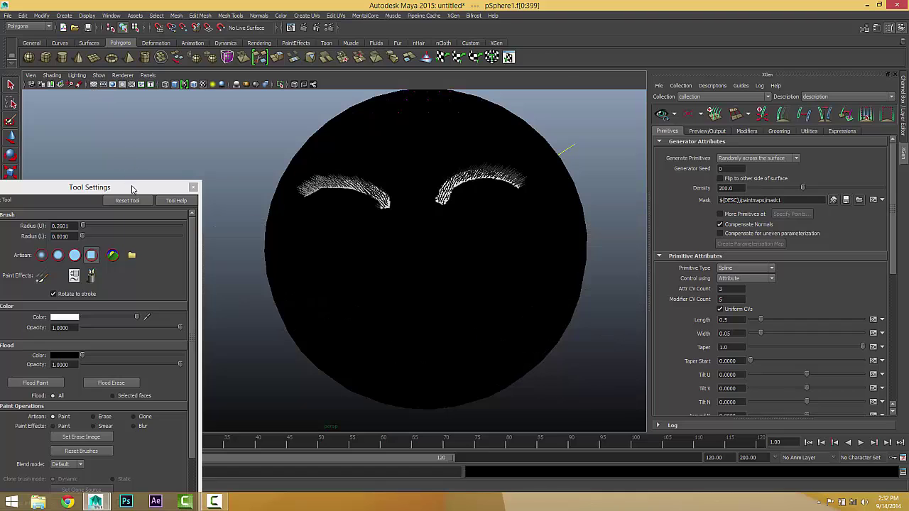
pyautogui.keyDown('alt'); pyautogui.moveTo(390, 207); pyautogui.dragTo(390, 225, button='middle'); pyautogui.keyUp('alt')
pyautogui.moveTo(112, 186); pyautogui.dragTo(154, 60)
pyautogui.keyDown('alt'); pyautogui.moveTo(493, 274); pyautogui.dragTo(476, 260); pyautogui.keyUp('alt')
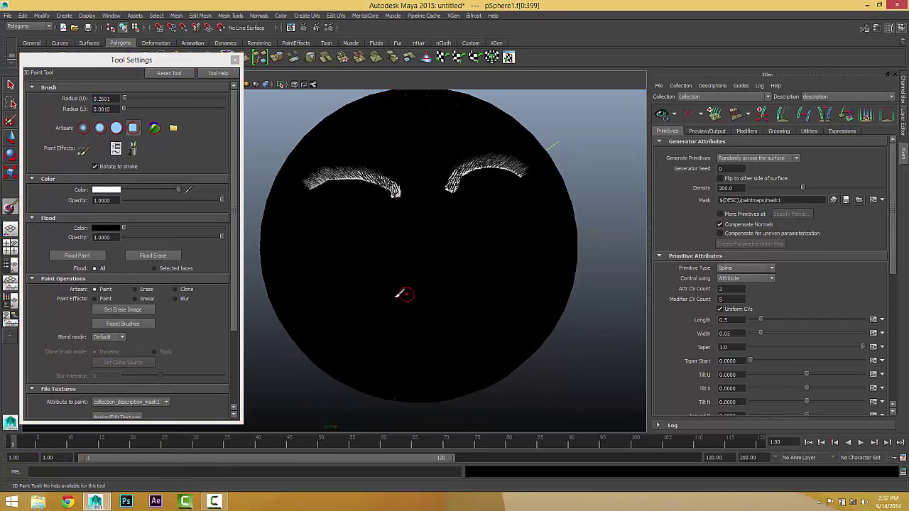
pyautogui.moveTo(372, 303)
pyautogui.mouseDown()
pyautogui.moveTo(422, 276)
pyautogui.moveTo(462, 276)
pyautogui.moveTo(485, 294)
pyautogui.moveTo(376, 306)
pyautogui.moveTo(427, 290)
pyautogui.moveTo(408, 292)
pyautogui.moveTo(469, 285)
pyautogui.mouseUp()
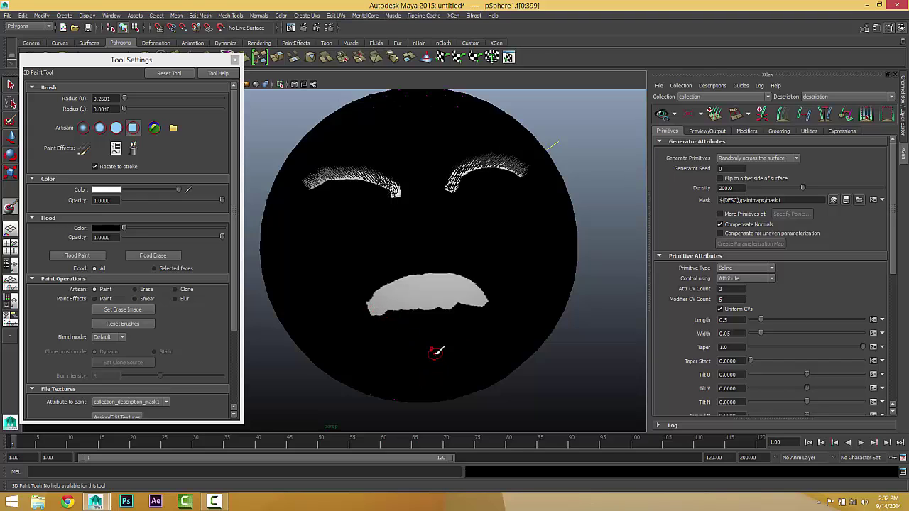
# - Paint a chin patch, enlarge the brush radius to about 1.04 and fill in a beard along both sides of the jaw
pyautogui.moveTo(433, 351)
pyautogui.mouseDown()
pyautogui.moveTo(438, 344)
pyautogui.moveTo(420, 353)
pyautogui.mouseUp()
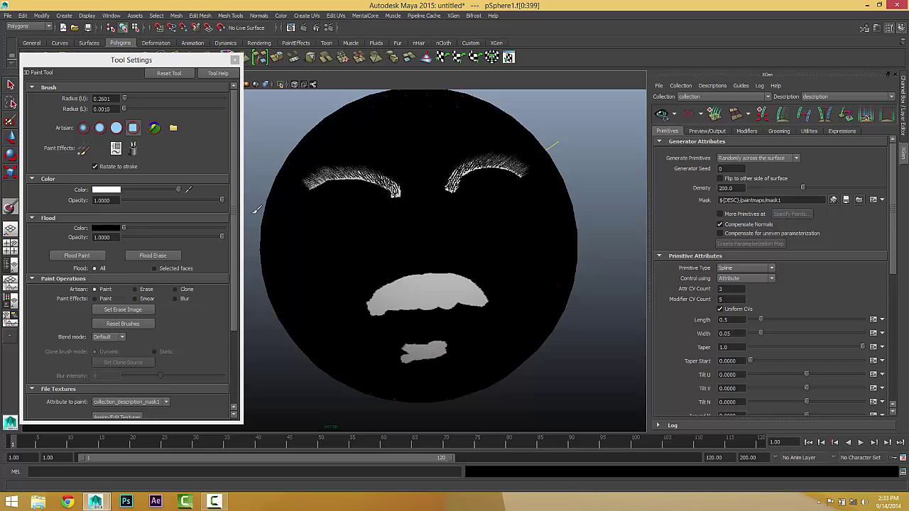
pyautogui.press('b')
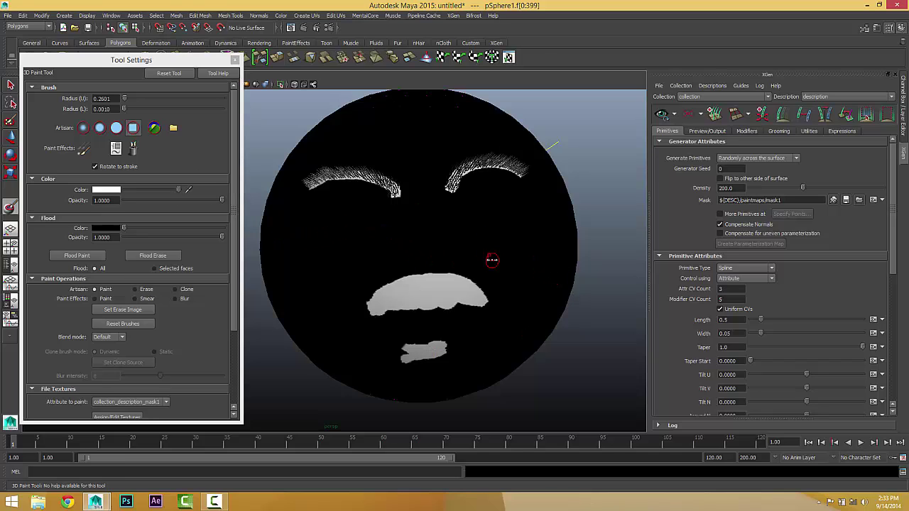
pyautogui.moveTo(491, 260); pyautogui.dragTo(503, 259)
pyautogui.moveTo(561, 254)
pyautogui.mouseDown()
pyautogui.moveTo(567, 284)
pyautogui.moveTo(552, 310)
pyautogui.moveTo(488, 371)
pyautogui.mouseUp()
pyautogui.moveTo(279, 256)
pyautogui.mouseDown()
pyautogui.moveTo(300, 314)
pyautogui.moveTo(333, 359)
pyautogui.moveTo(396, 382)
pyautogui.moveTo(431, 366)
pyautogui.moveTo(459, 376)
pyautogui.moveTo(477, 370)
pyautogui.moveTo(440, 362)
pyautogui.moveTo(429, 343)
pyautogui.mouseUp()
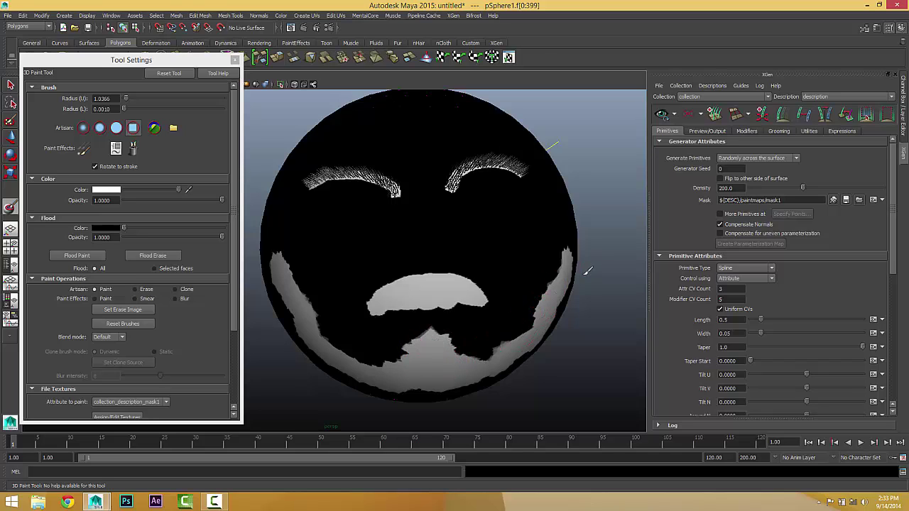
pyautogui.moveTo(574, 282)
pyautogui.mouseDown()
pyautogui.moveTo(533, 353)
pyautogui.moveTo(483, 380)
pyautogui.moveTo(384, 388)
pyautogui.moveTo(299, 325)
pyautogui.moveTo(278, 259)
pyautogui.moveTo(331, 365)
pyautogui.moveTo(426, 380)
pyautogui.mouseUp()
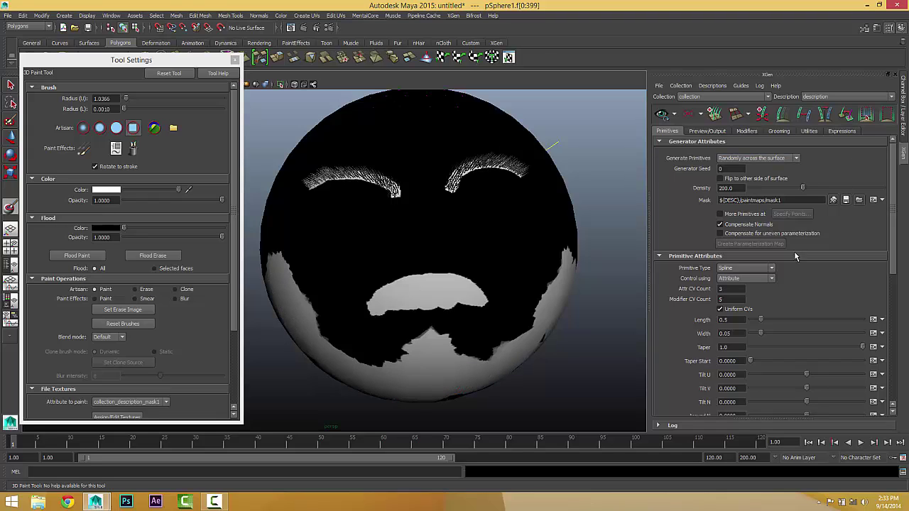
# - Save the painted mask, exit the paint tool, close its settings and inspect the beard and moustache splines
pyautogui.click(848, 200)
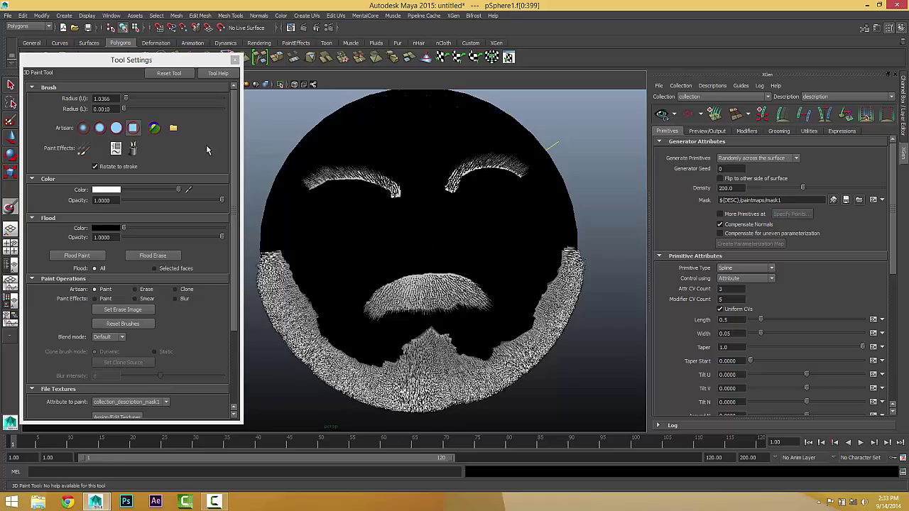
pyautogui.press('q')
pyautogui.keyDown('alt'); pyautogui.moveTo(481, 335); pyautogui.dragTo(498, 299); pyautogui.keyUp('alt')
pyautogui.click(234, 59)
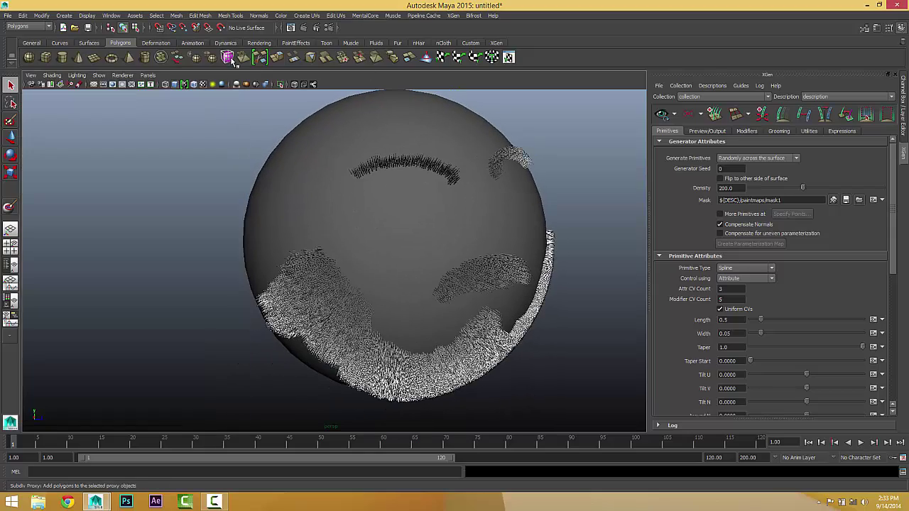
pyautogui.keyDown('alt'); pyautogui.moveTo(518, 240); pyautogui.dragTo(471, 237, button='right'); pyautogui.keyUp('alt')
pyautogui.keyDown('alt'); pyautogui.moveTo(471, 237); pyautogui.dragTo(478, 260); pyautogui.keyUp('alt')
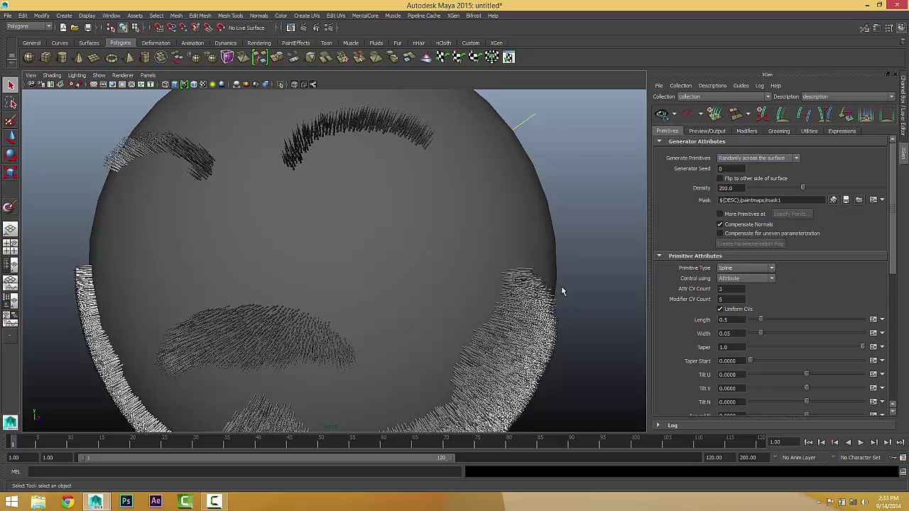
pyautogui.keyDown('alt'); pyautogui.moveTo(416, 207); pyautogui.dragTo(419, 201); pyautogui.keyUp('alt')
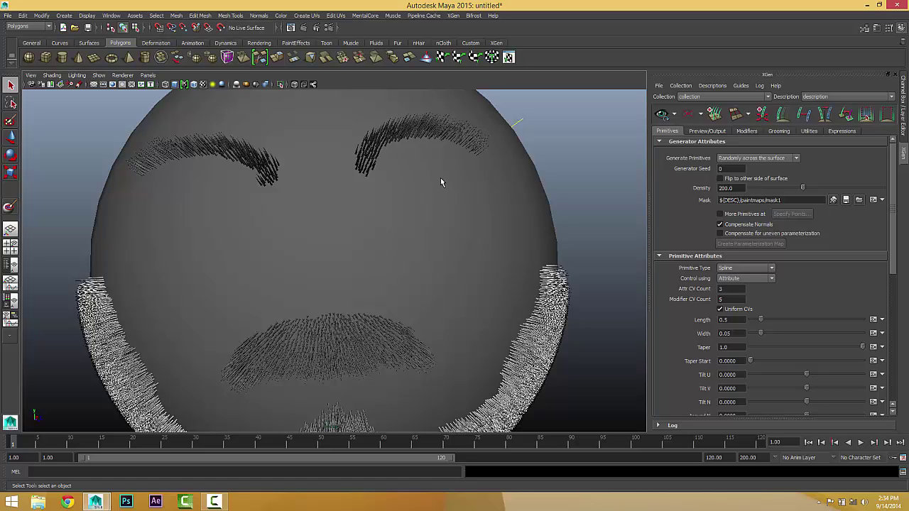
# - Switch primitive generation to At specified locations and view the whole sphere
pyautogui.click(746, 159)
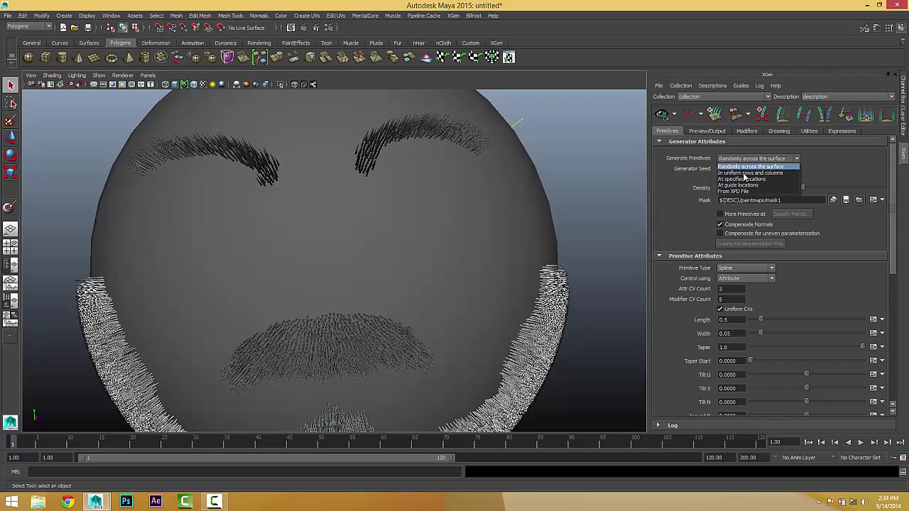
pyautogui.click(745, 179)
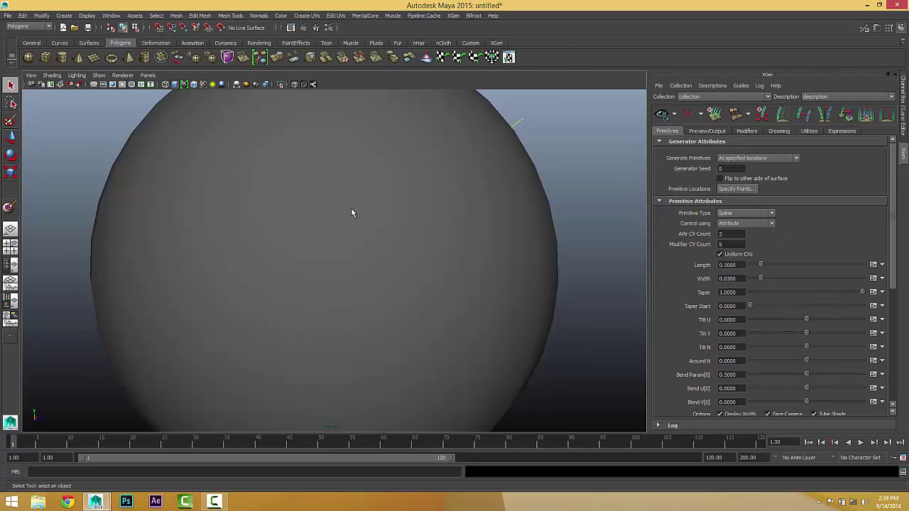
pyautogui.scroll(-5, 285, 242)
pyautogui.keyDown('alt'); pyautogui.moveTo(396, 256); pyautogui.dragTo(474, 226); pyautogui.keyUp('alt')
# - Return primitive generation to Randomly across the surface
pyautogui.click(757, 158)
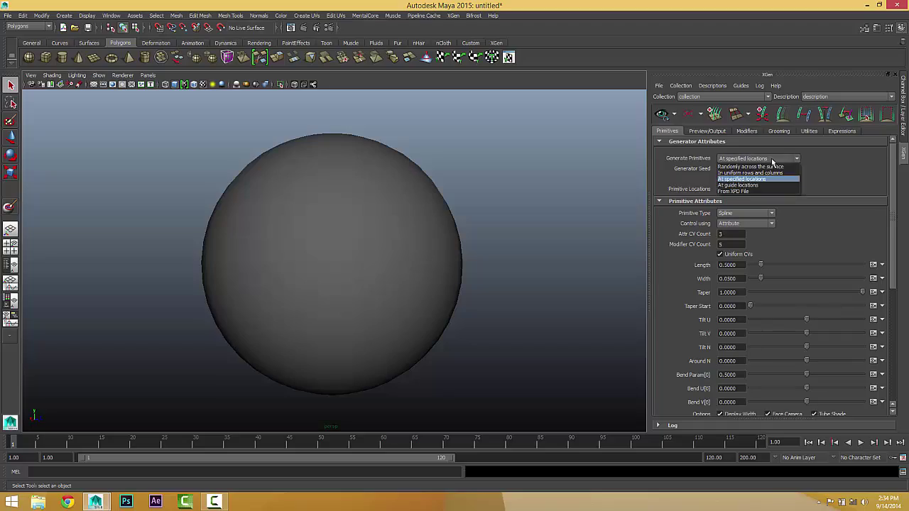
pyautogui.click(753, 162)
pyautogui.keyDown('alt'); pyautogui.moveTo(392, 243); pyautogui.dragTo(321, 246); pyautogui.keyUp('alt')
pyautogui.keyDown('alt'); pyautogui.moveTo(322, 246); pyautogui.dragTo(443, 247, button='right'); pyautogui.keyUp('alt')
pyautogui.keyDown('alt'); pyautogui.moveTo(443, 247); pyautogui.dragTo(476, 248); pyautogui.keyUp('alt')
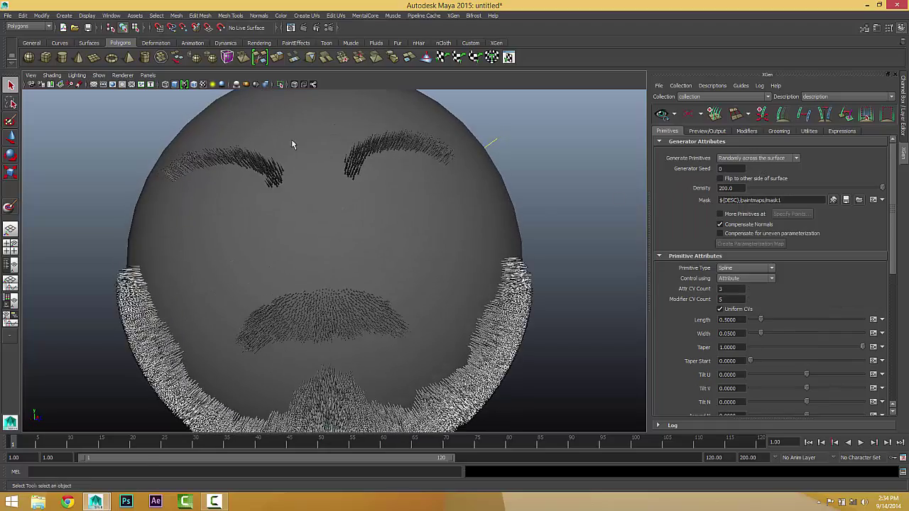
# - Enable More Primitives at, open the Specify Points Tool and move its dialog clear of the eyebrows
pyautogui.keyDown('alt'); pyautogui.moveTo(337, 325); pyautogui.dragTo(361, 286); pyautogui.keyUp('alt')
pyautogui.keyDown('alt'); pyautogui.moveTo(361, 286); pyautogui.dragTo(453, 282, button='right'); pyautogui.keyUp('alt')
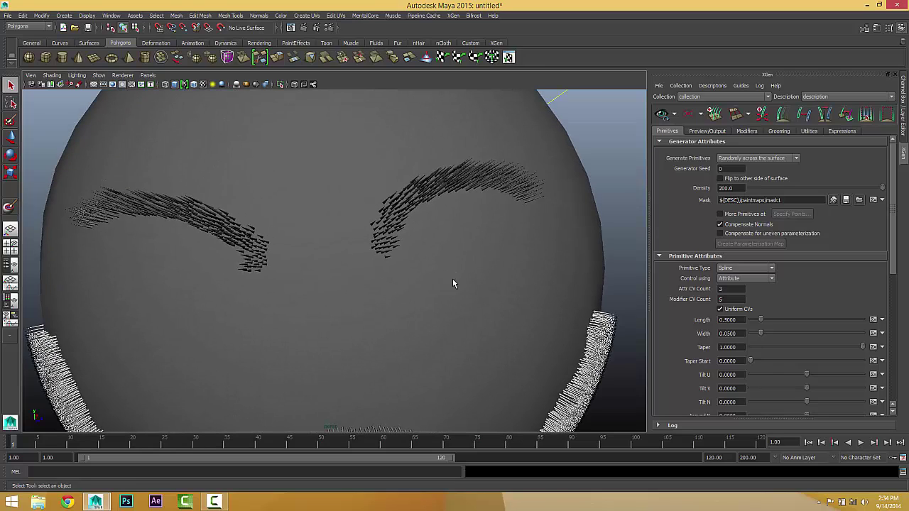
pyautogui.keyDown('alt'); pyautogui.moveTo(452, 282); pyautogui.dragTo(441, 281); pyautogui.keyUp('alt')
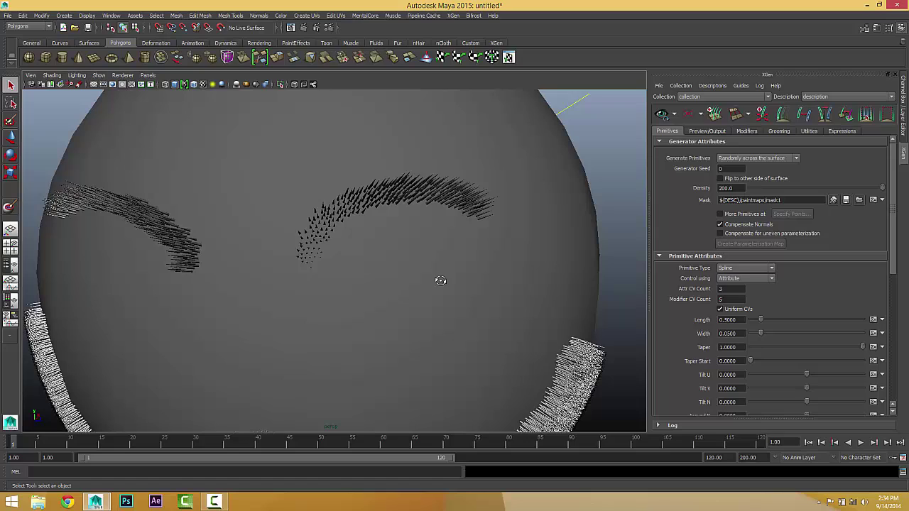
pyautogui.click(725, 215)
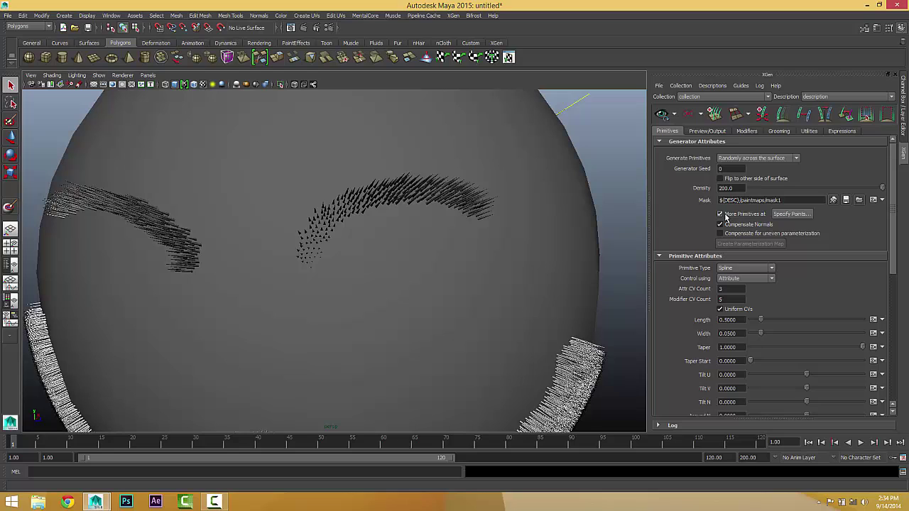
pyautogui.click(789, 214)
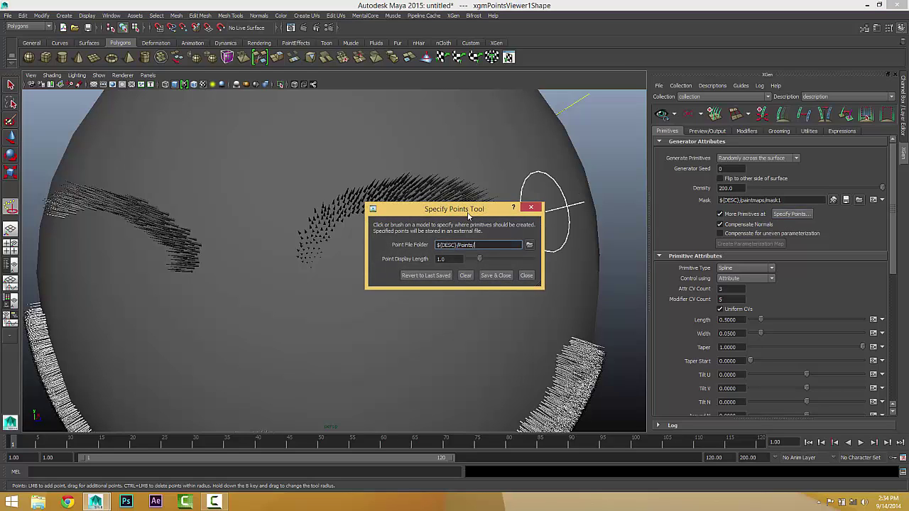
pyautogui.moveTo(469, 212); pyautogui.dragTo(669, 200)
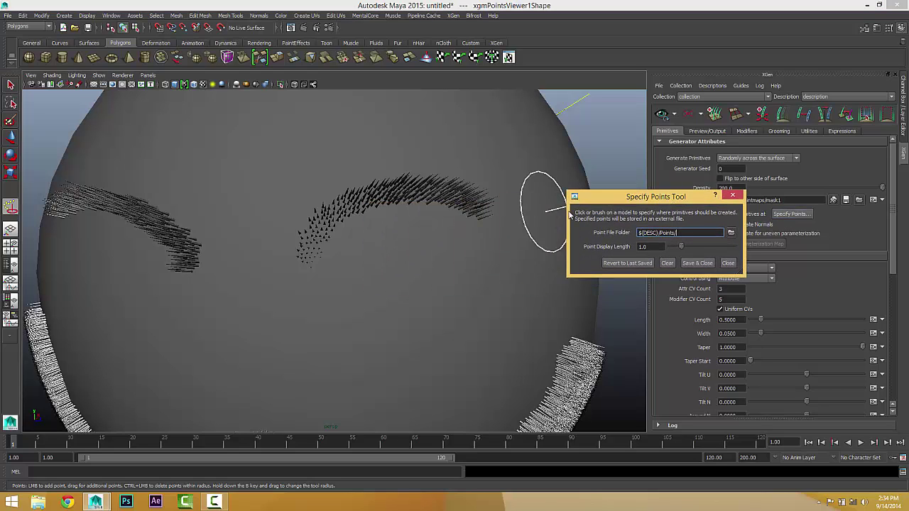
# - Place a loop of primitive points around the eye area below each eyebrow
pyautogui.click(366, 266)
pyautogui.moveTo(395, 254)
pyautogui.mouseDown()
pyautogui.moveTo(463, 243)
pyautogui.moveTo(446, 286)
pyautogui.moveTo(391, 300)
pyautogui.moveTo(375, 290)
pyautogui.mouseUp()
pyautogui.keyDown('alt'); pyautogui.moveTo(376, 291); pyautogui.dragTo(426, 290, button='middle'); pyautogui.keyUp('alt')
pyautogui.keyDown('alt'); pyautogui.moveTo(426, 290); pyautogui.dragTo(483, 268); pyautogui.keyUp('alt')
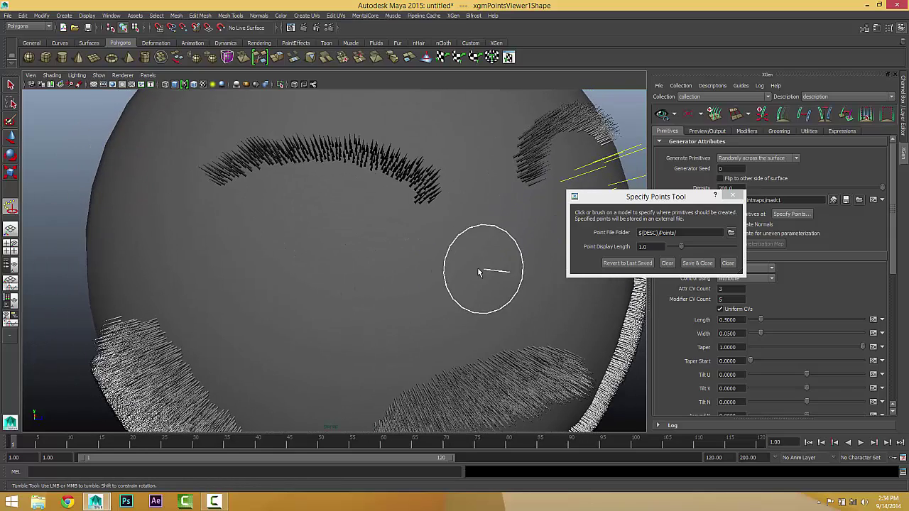
pyautogui.moveTo(348, 201)
pyautogui.mouseDown()
pyautogui.moveTo(294, 203)
pyautogui.moveTo(248, 239)
pyautogui.moveTo(318, 248)
pyautogui.moveTo(379, 232)
pyautogui.mouseUp()
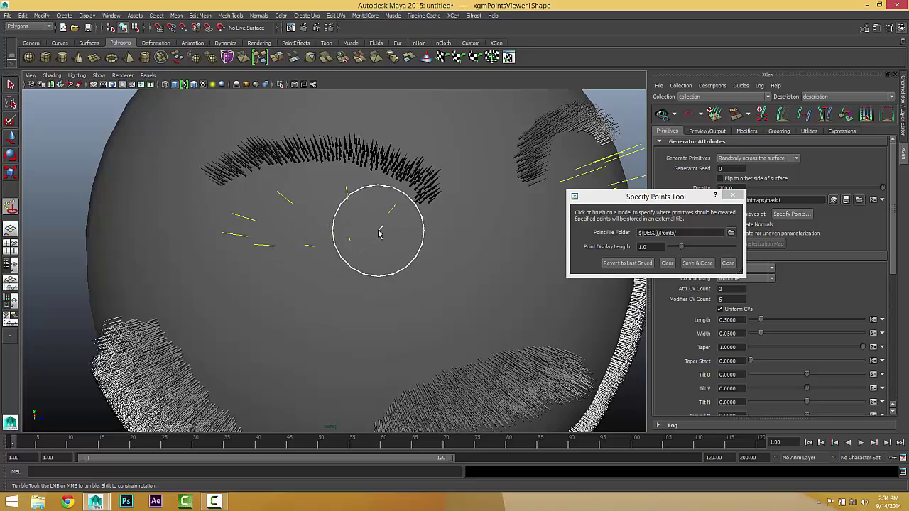
# - Save the specified points, close the Specify Points Tool and inspect the added splines around both eyes
pyautogui.click(695, 263)
pyautogui.press('f')
pyautogui.keyDown('alt'); pyautogui.moveTo(499, 242); pyautogui.dragTo(451, 229); pyautogui.keyUp('alt')
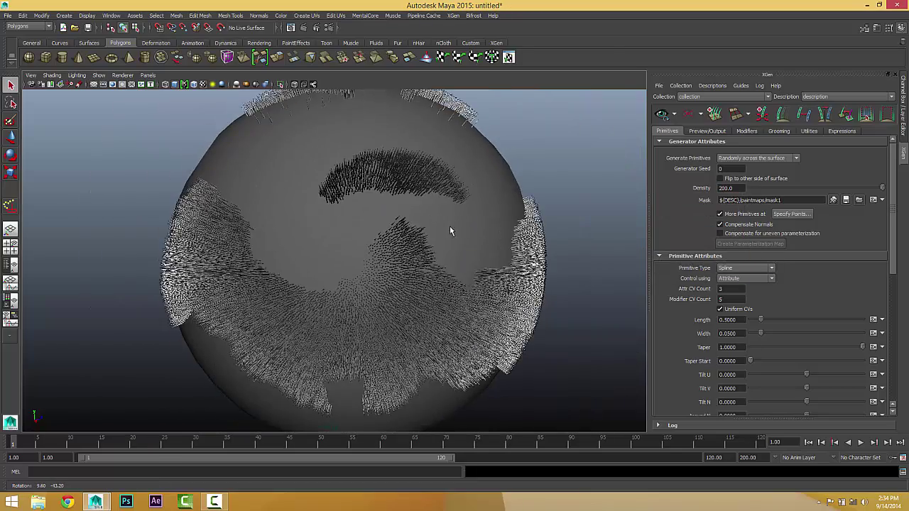
pyautogui.keyDown('alt'); pyautogui.moveTo(452, 310); pyautogui.dragTo(360, 325); pyautogui.keyUp('alt')
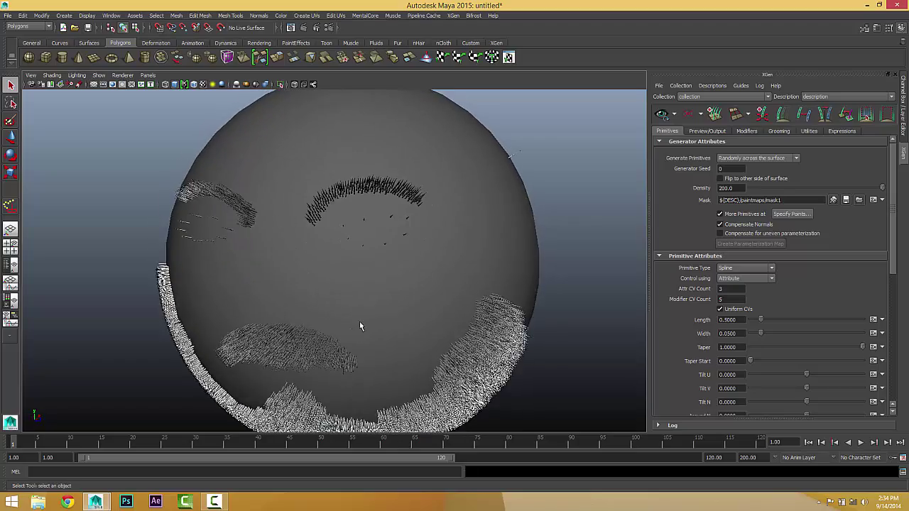
pyautogui.keyDown('alt'); pyautogui.moveTo(359, 324); pyautogui.dragTo(549, 295, button='right'); pyautogui.keyUp('alt')
pyautogui.keyDown('alt'); pyautogui.moveTo(549, 295); pyautogui.dragTo(568, 277); pyautogui.keyUp('alt')
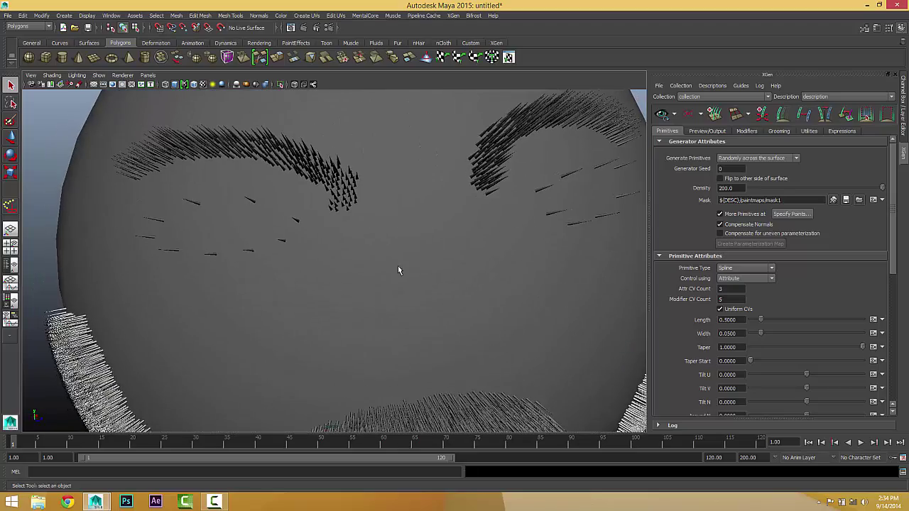
pyautogui.scroll(-3, 429, 243)
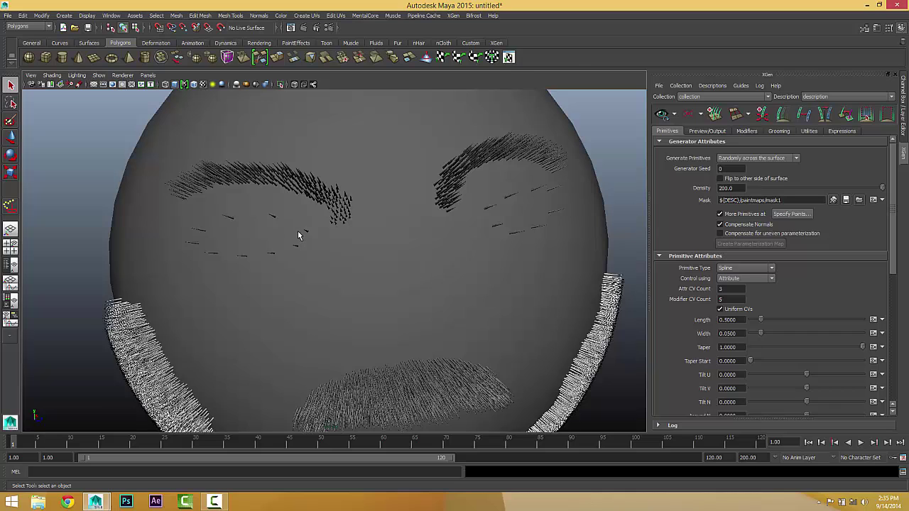
# - Toggle Compensate Normals off and on repeatedly to compare the direction of the eyebrow and beard splines
pyautogui.scroll(-3, 298, 231)
pyautogui.keyDown('alt'); pyautogui.moveTo(298, 231); pyautogui.dragTo(238, 233, button='middle'); pyautogui.keyUp('alt')
pyautogui.keyDown('alt'); pyautogui.moveTo(568, 280); pyautogui.dragTo(634, 287); pyautogui.keyUp('alt')
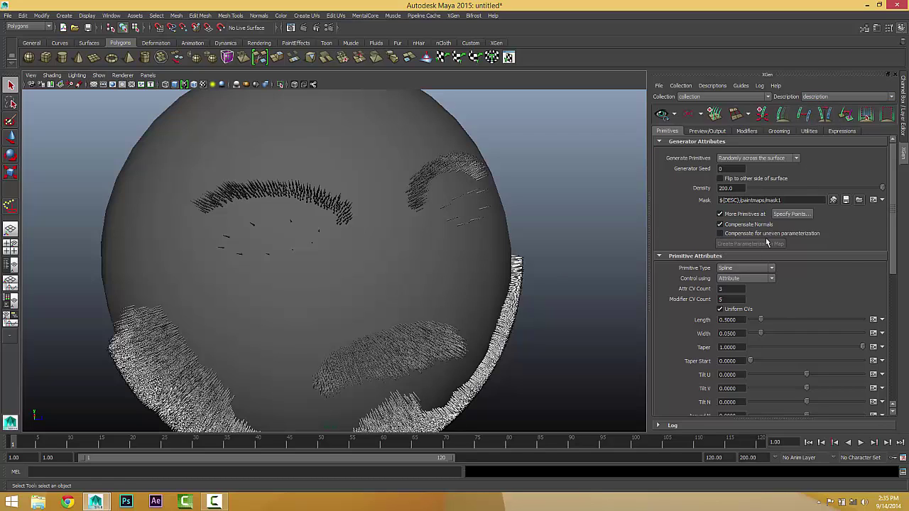
pyautogui.keyDown('alt'); pyautogui.moveTo(356, 281); pyautogui.dragTo(404, 292); pyautogui.keyUp('alt')
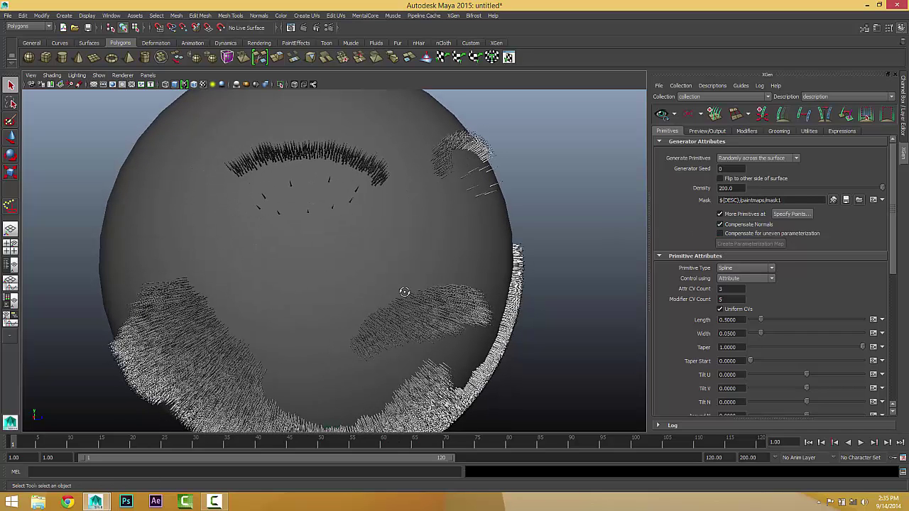
pyautogui.click(723, 226)
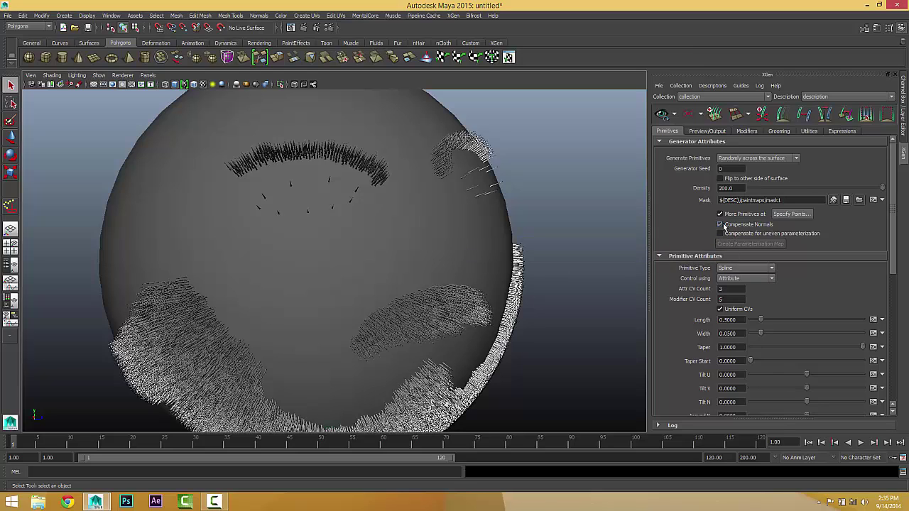
pyautogui.click(724, 226)
pyautogui.click(724, 226)
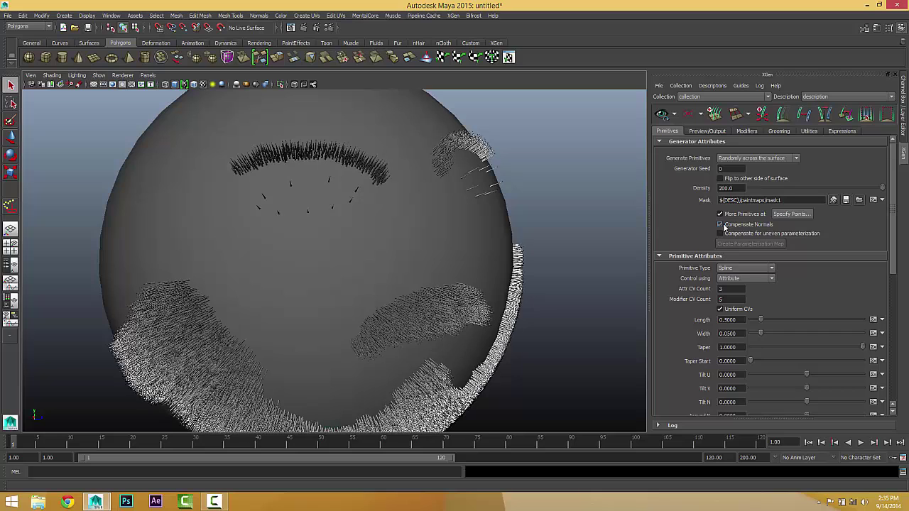
pyautogui.click(724, 225)
pyautogui.click(724, 225)
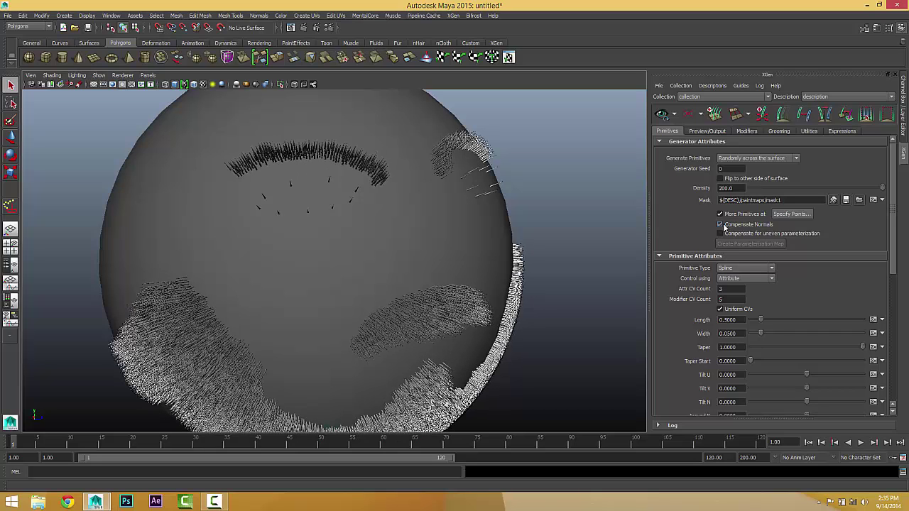
pyautogui.click(724, 226)
pyautogui.click(724, 226)
pyautogui.click(724, 226)
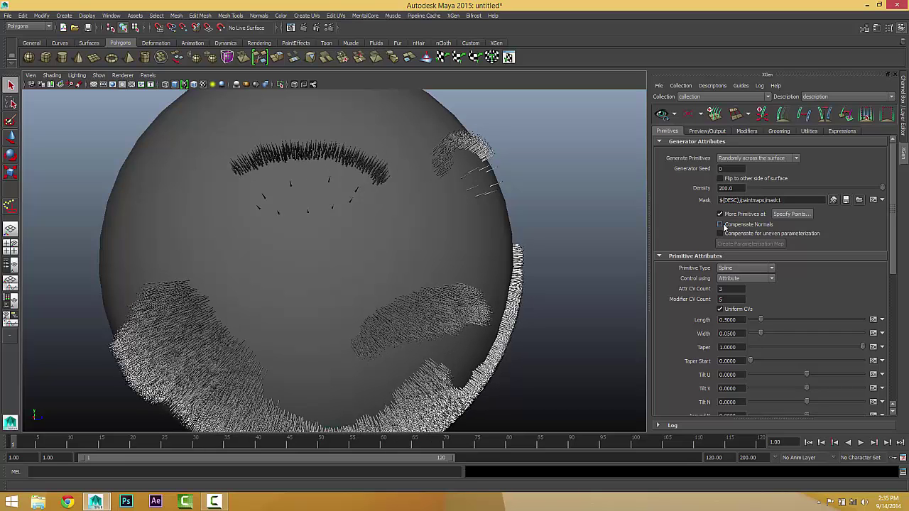
pyautogui.click(724, 226)
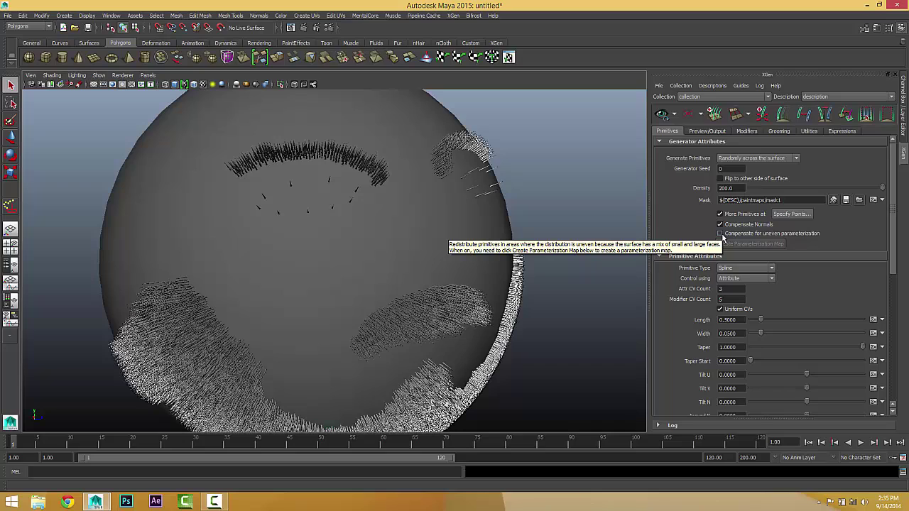
# - Try Compensate for uneven parameterization, turn it off again and inspect the splines around the sphere
pyautogui.click(721, 235)
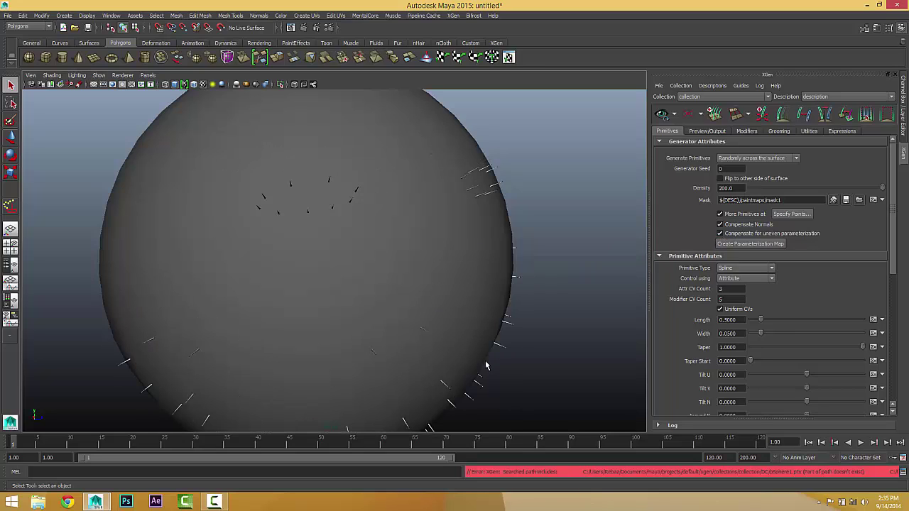
pyautogui.click(721, 233)
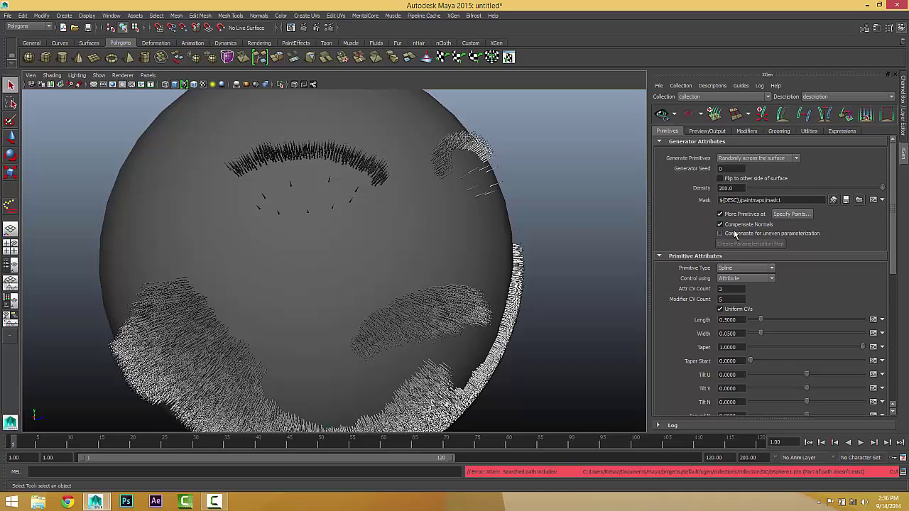
pyautogui.scroll(-5, 397, 268)
pyautogui.keyDown('alt'); pyautogui.moveTo(397, 269); pyautogui.dragTo(370, 313); pyautogui.keyUp('alt')
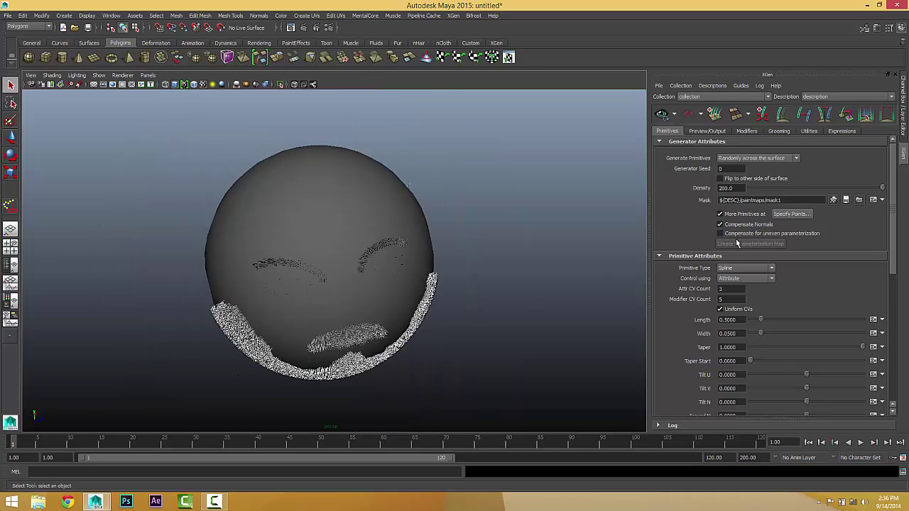
pyautogui.keyDown('alt'); pyautogui.moveTo(432, 298); pyautogui.dragTo(442, 300); pyautogui.keyUp('alt')
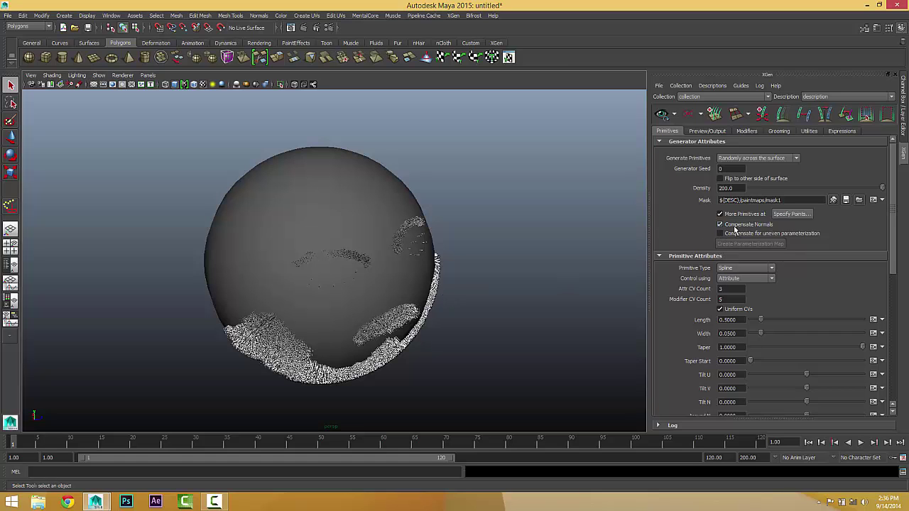
pyautogui.keyDown('alt'); pyautogui.moveTo(298, 254); pyautogui.dragTo(353, 254); pyautogui.keyUp('alt')
pyautogui.scroll(4, 353, 254)
pyautogui.keyDown('alt'); pyautogui.moveTo(480, 262); pyautogui.dragTo(440, 266); pyautogui.keyUp('alt')
pyautogui.scroll(-2, 432, 263)
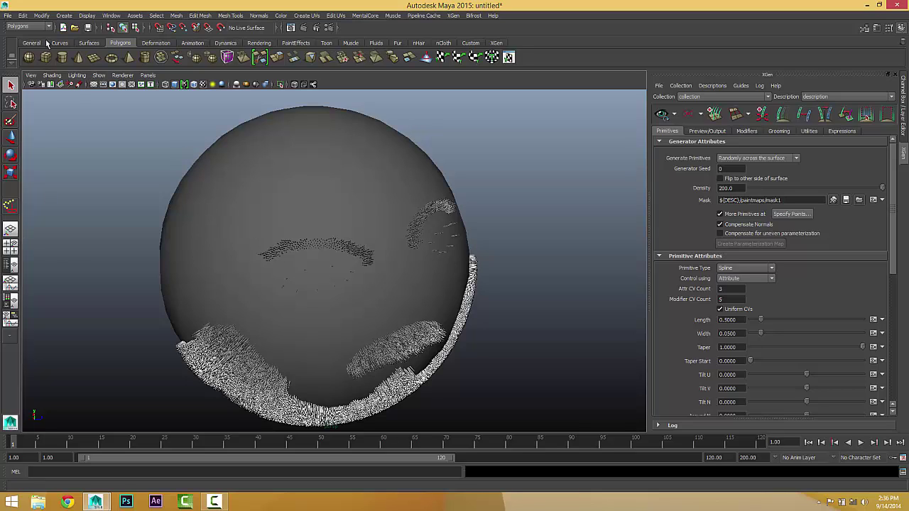
# - Open the Outliner and delete the existing XGen collection
pyautogui.click(109, 16)
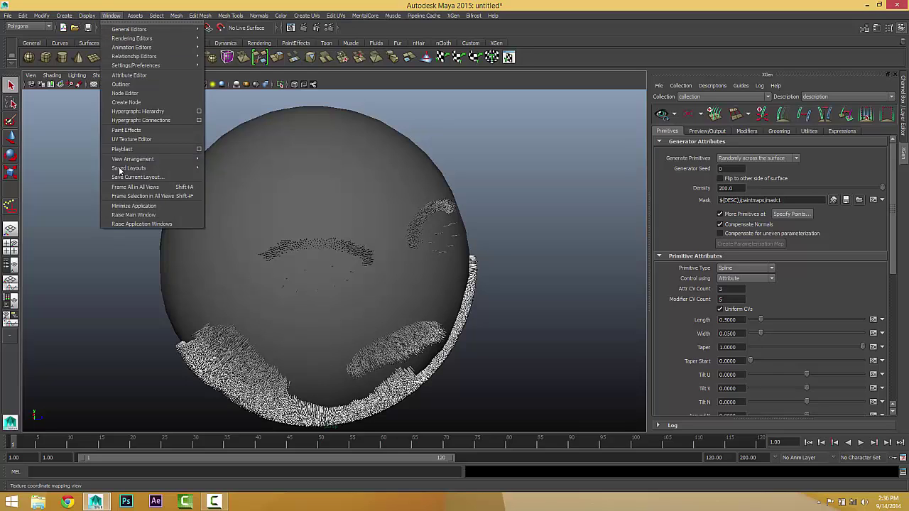
pyautogui.click(120, 83)
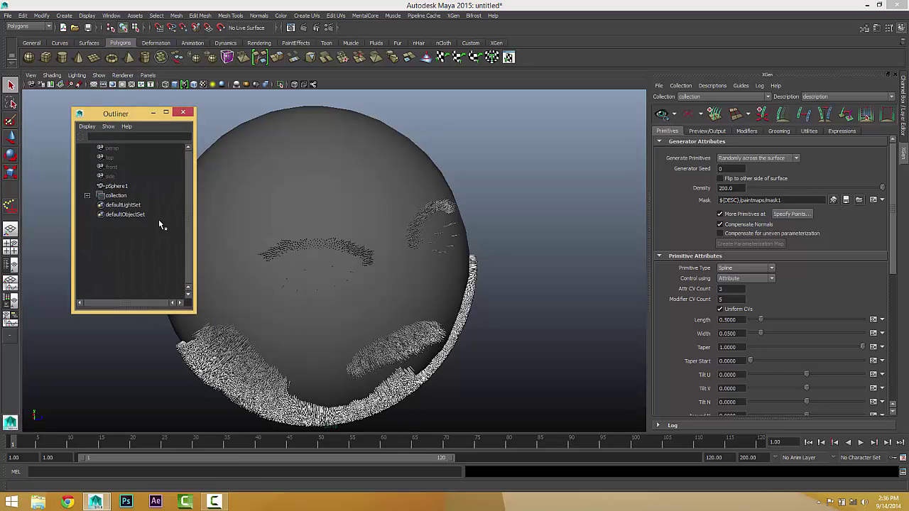
pyautogui.click(112, 196)
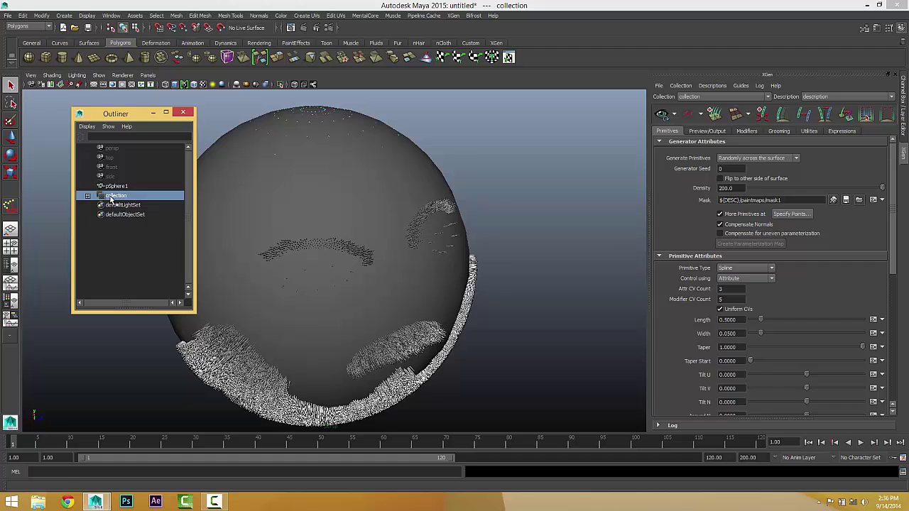
pyautogui.press('Delete')
# - Create an XGen description named description1 in new collection1 on the sphere, with attribute-controlled splines generated randomly across the surface
pyautogui.click(348, 196)
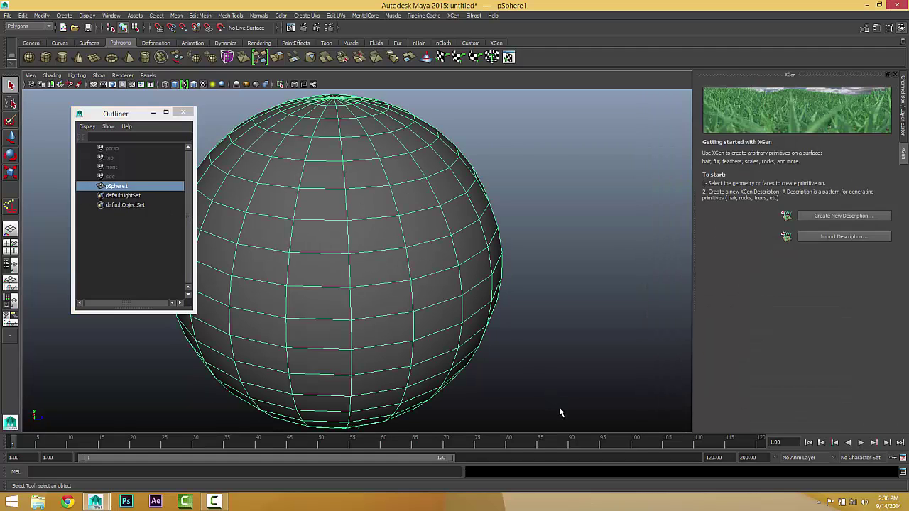
pyautogui.keyDown('alt'); pyautogui.moveTo(440, 325); pyautogui.dragTo(373, 322, button='right'); pyautogui.keyUp('alt')
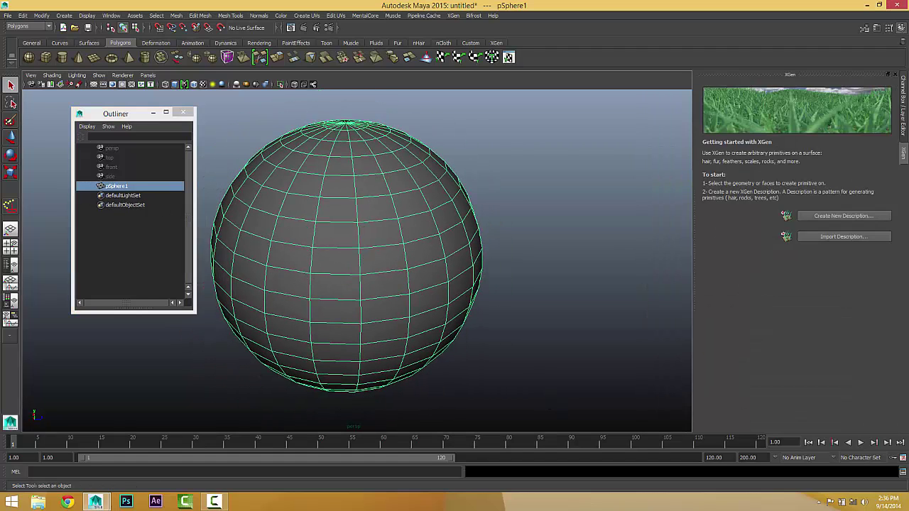
pyautogui.click(853, 216)
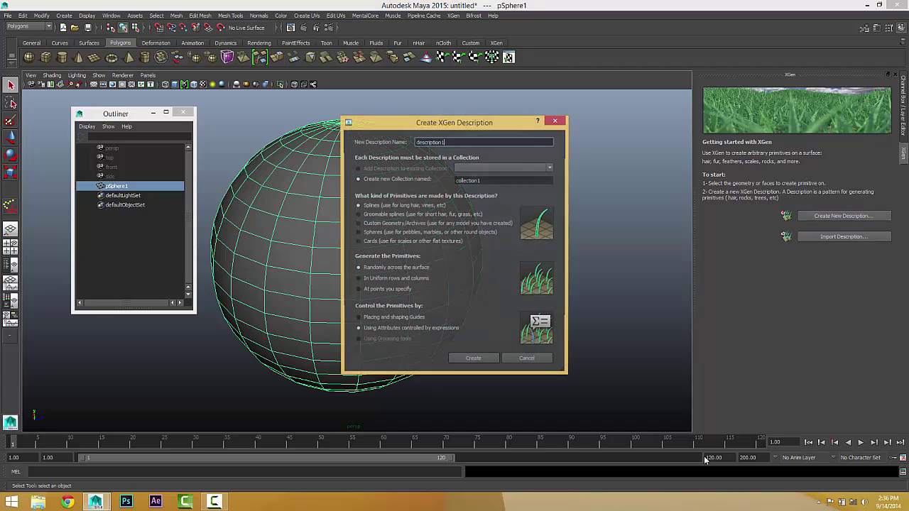
pyautogui.click(465, 359)
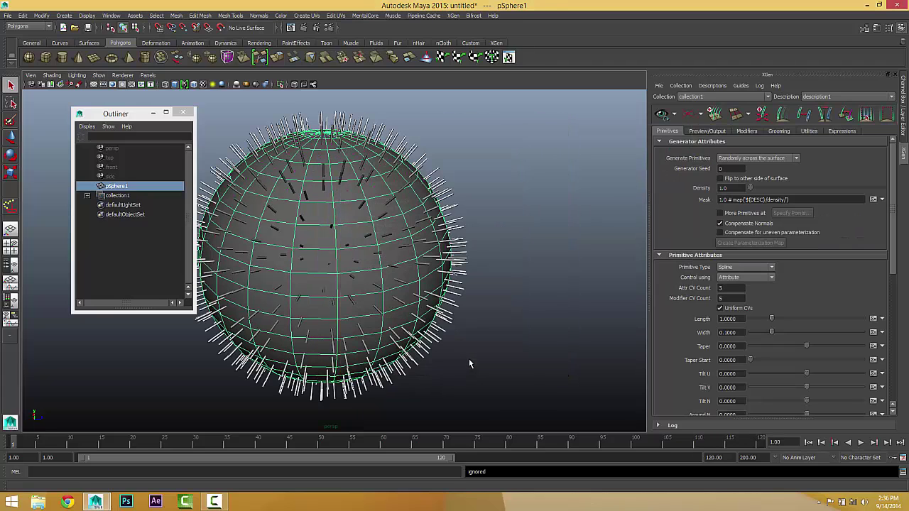
# - Toggle Compensate Normals off and back on, comparing the new splines from several sides of the sphere
pyautogui.keyDown('alt'); pyautogui.moveTo(451, 342); pyautogui.dragTo(482, 343, button='middle'); pyautogui.keyUp('alt')
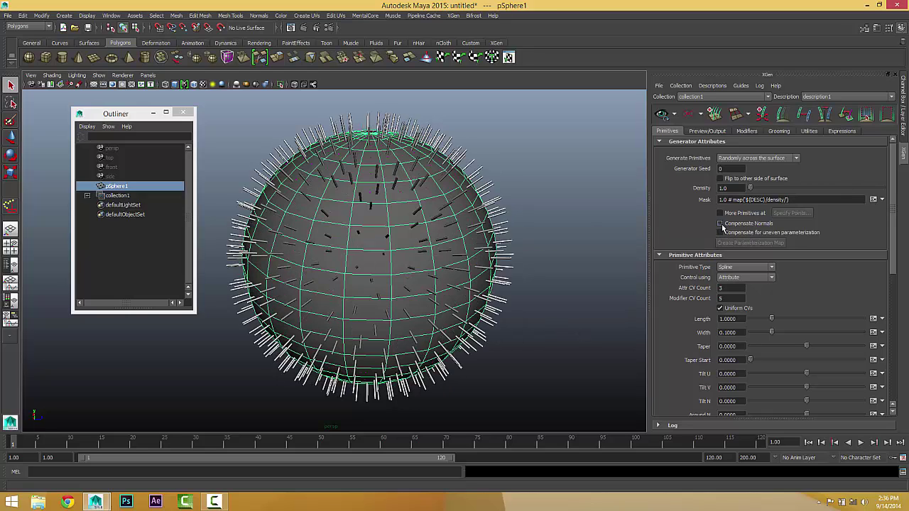
pyautogui.click(721, 225)
pyautogui.click(720, 224)
pyautogui.keyDown('alt'); pyautogui.moveTo(397, 268); pyautogui.dragTo(500, 254); pyautogui.keyUp('alt')
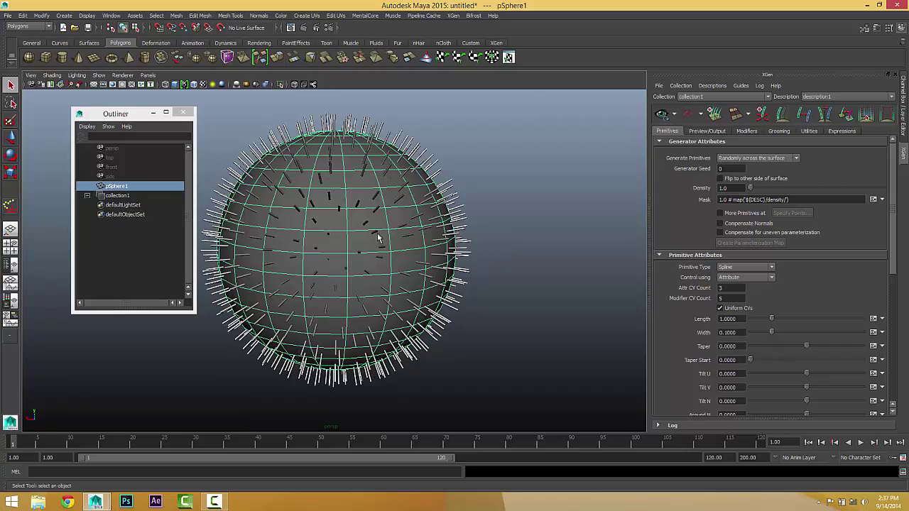
pyautogui.keyDown('alt'); pyautogui.moveTo(375, 238); pyautogui.dragTo(296, 255); pyautogui.keyUp('alt')
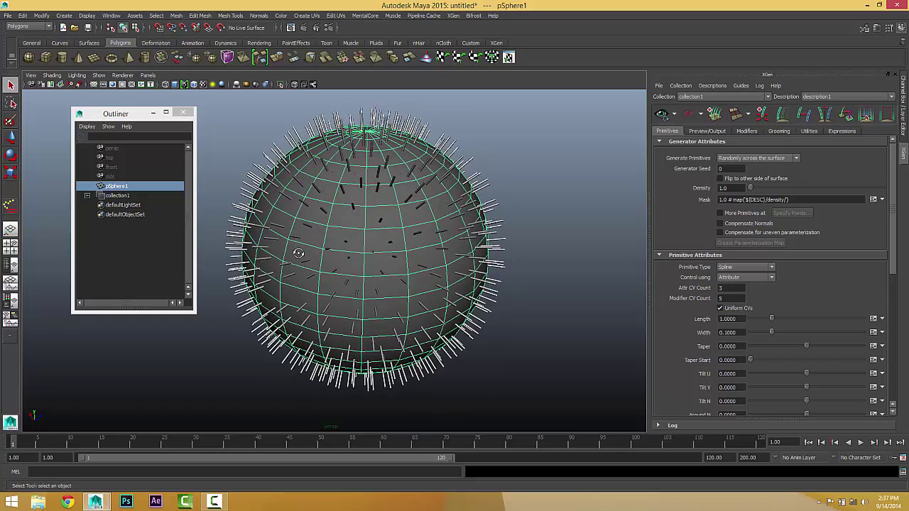
pyautogui.keyDown('alt'); pyautogui.moveTo(355, 260); pyautogui.dragTo(390, 244); pyautogui.keyUp('alt')
pyautogui.keyDown('alt'); pyautogui.moveTo(375, 293); pyautogui.dragTo(393, 290, button='right'); pyautogui.keyUp('alt')
pyautogui.keyDown('alt'); pyautogui.moveTo(392, 290); pyautogui.dragTo(363, 295, button='middle'); pyautogui.keyUp('alt')
pyautogui.click(726, 224)
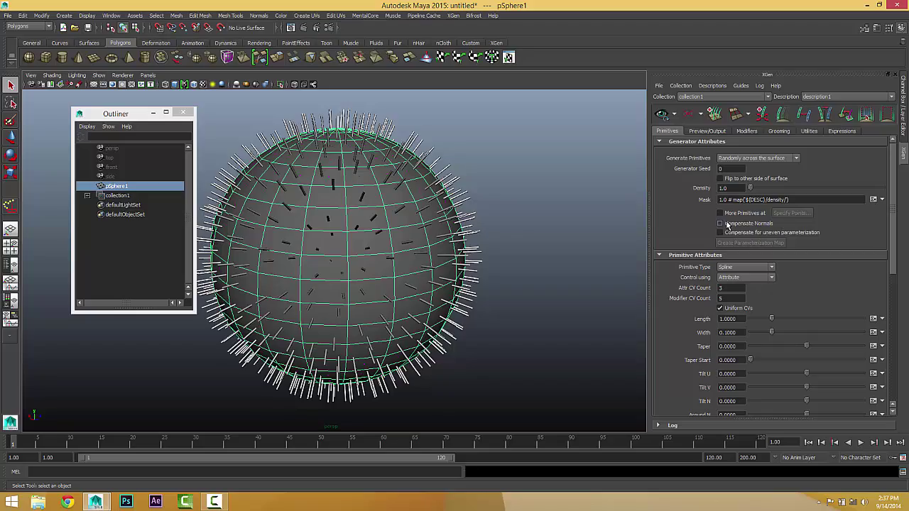
pyautogui.keyDown('alt'); pyautogui.moveTo(593, 227); pyautogui.dragTo(373, 214); pyautogui.keyUp('alt')
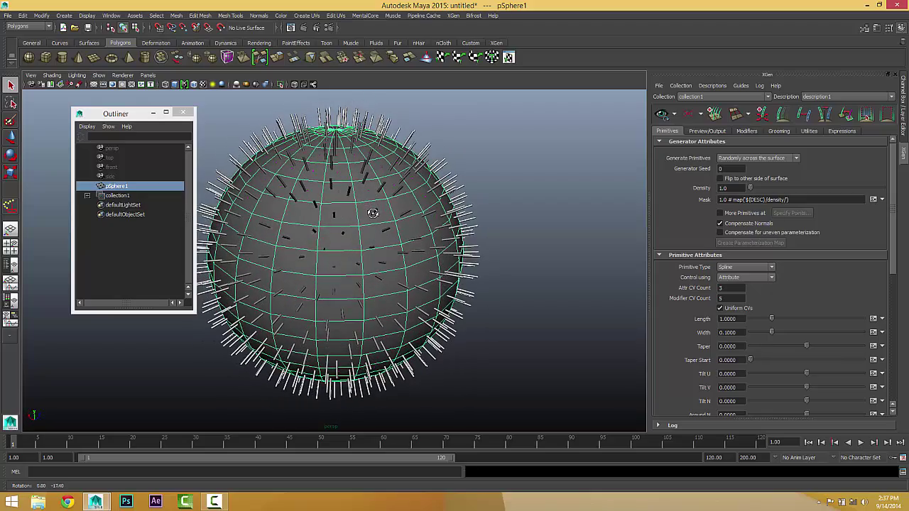
pyautogui.click(731, 225)
pyautogui.click(732, 226)
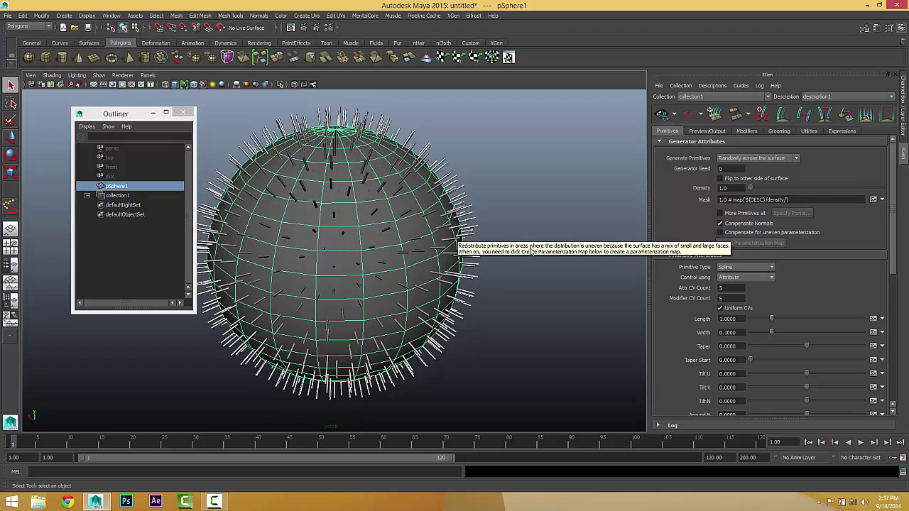
# - Enable Compensate for uneven parameterization, raise Density to about 5.7 and inspect the spline distribution at the sphere's pole
pyautogui.keyDown('alt'); pyautogui.moveTo(444, 246); pyautogui.dragTo(388, 232); pyautogui.keyUp('alt')
pyautogui.keyDown('alt'); pyautogui.moveTo(309, 213); pyautogui.dragTo(456, 270); pyautogui.keyUp('alt')
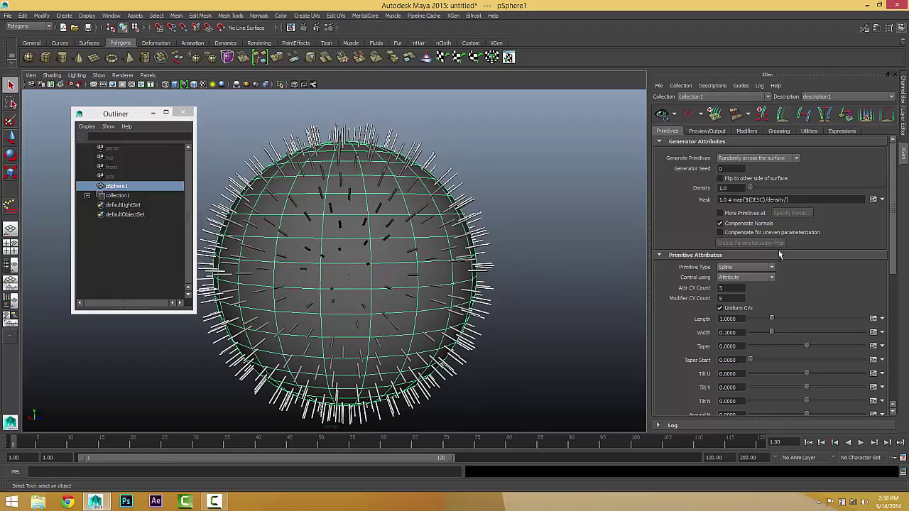
pyautogui.click(720, 232)
pyautogui.keyDown('alt'); pyautogui.moveTo(441, 246); pyautogui.dragTo(485, 254); pyautogui.keyUp('alt')
pyautogui.moveTo(751, 188); pyautogui.dragTo(754, 189)
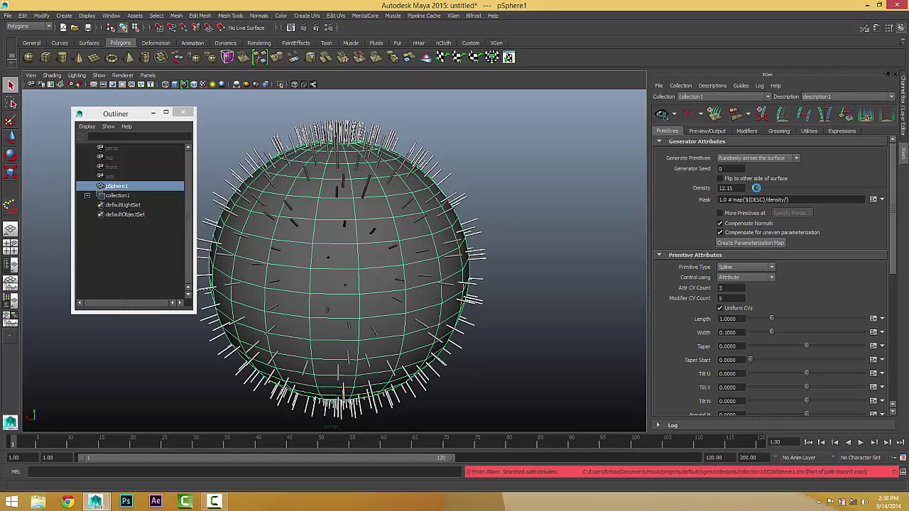
pyautogui.keyDown('alt'); pyautogui.moveTo(497, 223); pyautogui.dragTo(336, 196); pyautogui.keyUp('alt')
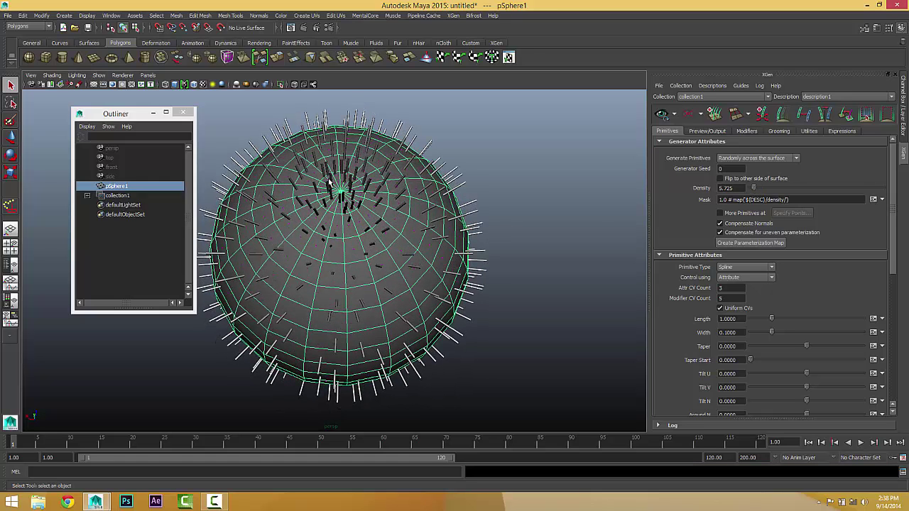
pyautogui.keyDown('alt'); pyautogui.moveTo(341, 192); pyautogui.dragTo(418, 270, button='right'); pyautogui.keyUp('alt')
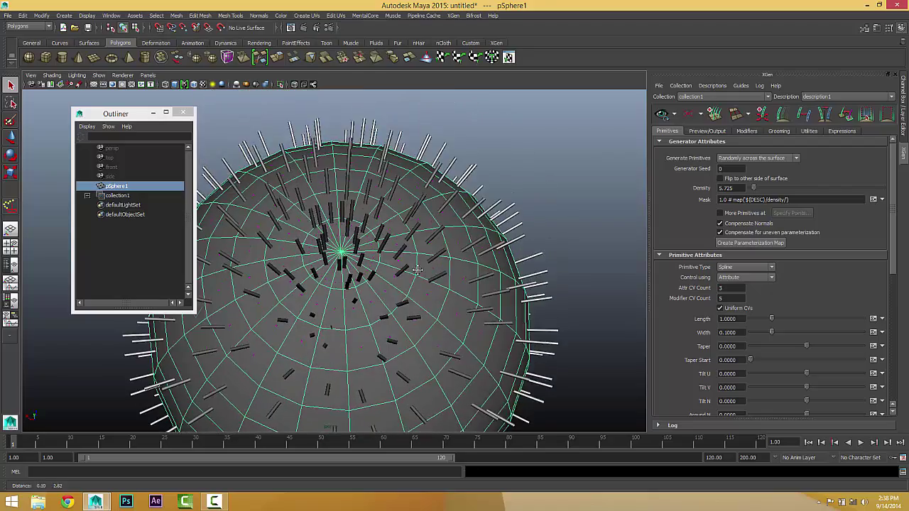
pyautogui.keyDown('alt'); pyautogui.moveTo(418, 270); pyautogui.dragTo(549, 231); pyautogui.keyUp('alt')
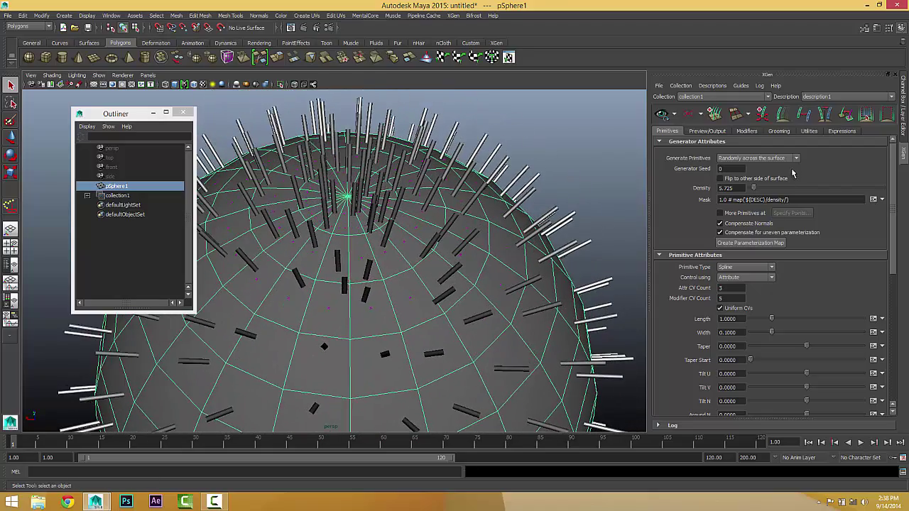
# - Raise Density to about 12.9 and inspect the spline distribution over the whole sphere
pyautogui.moveTo(753, 188)
pyautogui.mouseDown()
pyautogui.moveTo(771, 186)
pyautogui.moveTo(760, 189)
pyautogui.mouseUp()
pyautogui.scroll(-3, 518, 237)
pyautogui.keyDown('alt'); pyautogui.moveTo(486, 265); pyautogui.dragTo(479, 244); pyautogui.keyUp('alt')
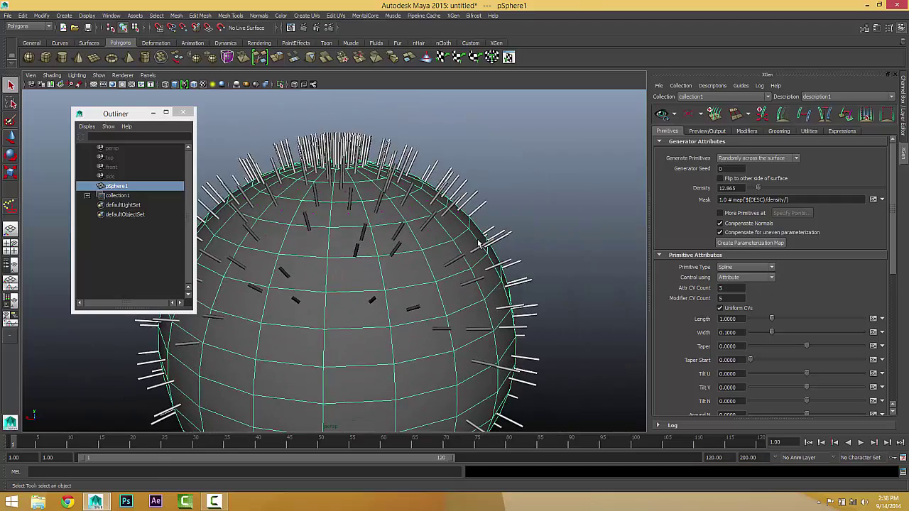
pyautogui.scroll(-4, 473, 244)
pyautogui.keyDown('alt'); pyautogui.moveTo(443, 245); pyautogui.dragTo(478, 217, button='middle'); pyautogui.keyUp('alt')
pyautogui.keyDown('alt'); pyautogui.moveTo(446, 246); pyautogui.dragTo(441, 223); pyautogui.keyUp('alt')
pyautogui.keyDown('alt'); pyautogui.moveTo(394, 273); pyautogui.dragTo(548, 290); pyautogui.keyUp('alt')
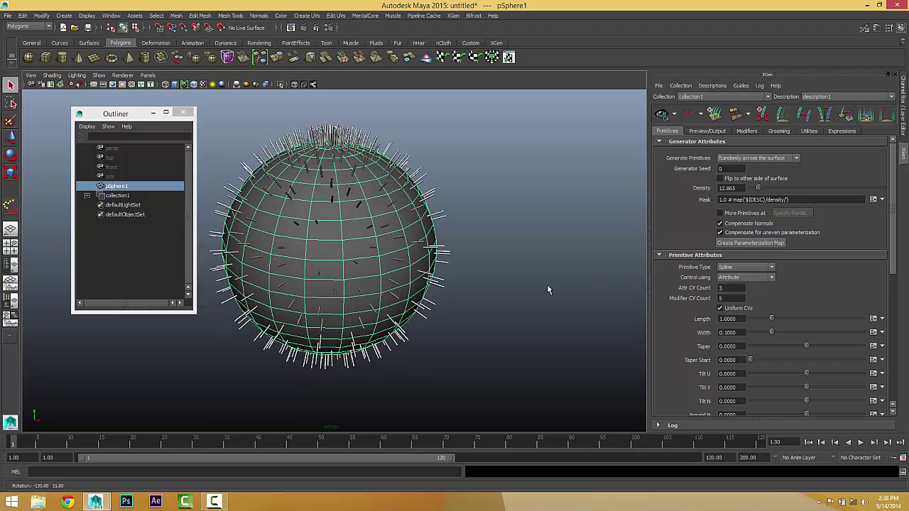
# - Update the XGen preview, check the splines around the pole and raise Density to about 49.3
pyautogui.click(662, 115)
pyautogui.keyDown('alt'); pyautogui.moveTo(453, 240); pyautogui.dragTo(328, 245); pyautogui.keyUp('alt')
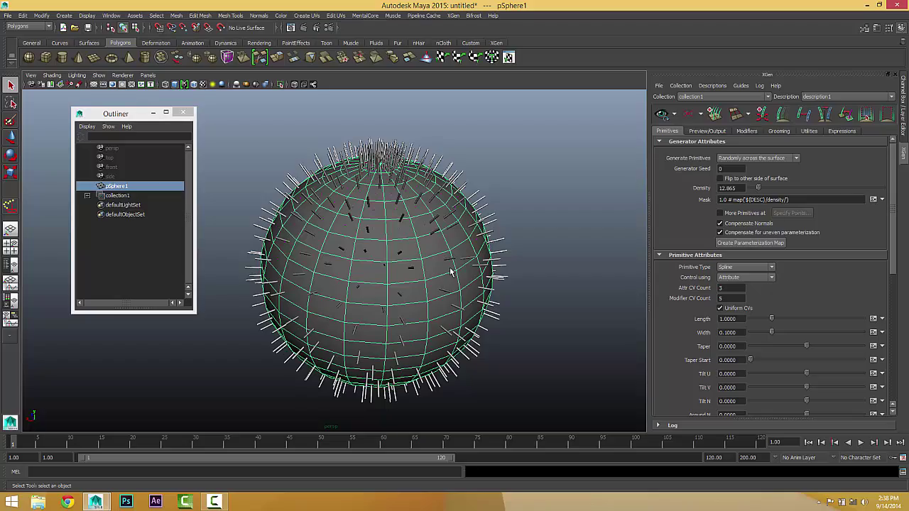
pyautogui.moveTo(406, 179)
pyautogui.keyDown('alt'); pyautogui.mouseDown()
pyautogui.moveTo(402, 210)
pyautogui.moveTo(421, 252)
pyautogui.moveTo(422, 179)
pyautogui.mouseUp(); pyautogui.keyUp('alt')
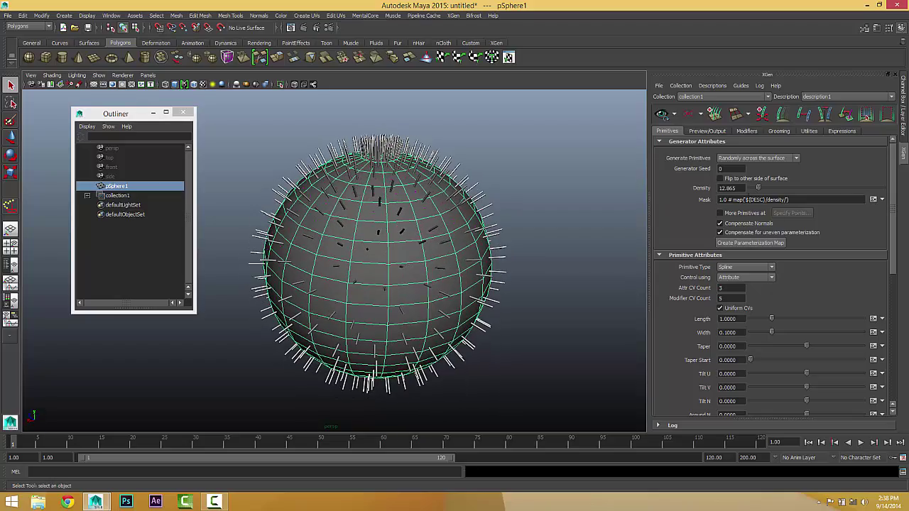
pyautogui.moveTo(758, 188); pyautogui.dragTo(783, 190)
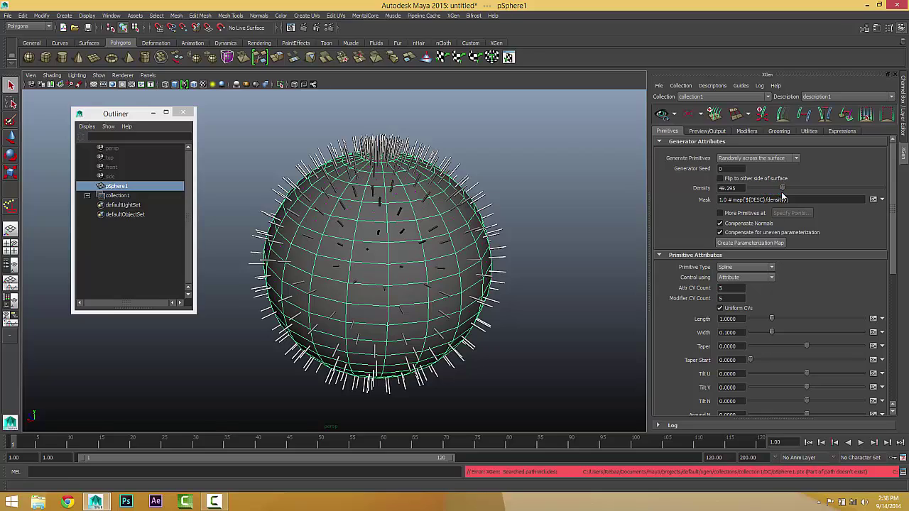
# - Examine the spline distribution across the sphere's sides and around its pole, both close up and from farther away
pyautogui.keyDown('alt'); pyautogui.moveTo(461, 233); pyautogui.dragTo(433, 272); pyautogui.keyUp('alt')
pyautogui.keyDown('alt'); pyautogui.moveTo(433, 272); pyautogui.dragTo(628, 280, button='right'); pyautogui.keyUp('alt')
pyautogui.keyDown('alt'); pyautogui.moveTo(513, 299); pyautogui.dragTo(548, 232); pyautogui.keyUp('alt')
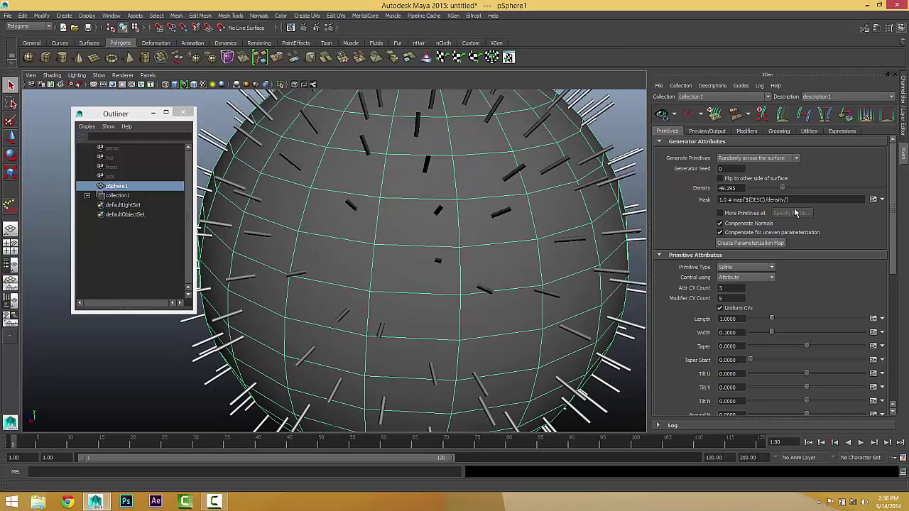
pyautogui.scroll(-4, 469, 229)
pyautogui.keyDown('alt'); pyautogui.moveTo(461, 238); pyautogui.dragTo(426, 208); pyautogui.keyUp('alt')
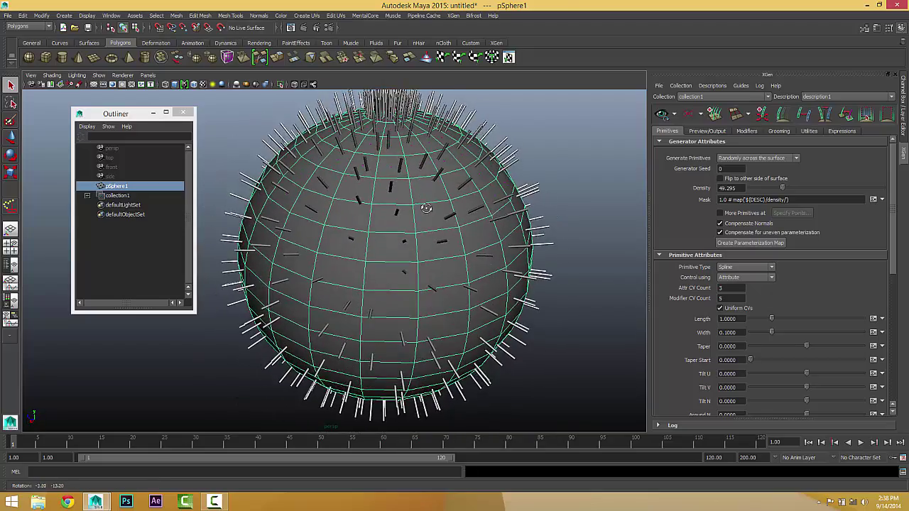
pyautogui.scroll(-2, 429, 215)
pyautogui.scroll(-2, 430, 215)
pyautogui.keyDown('alt'); pyautogui.moveTo(424, 248); pyautogui.dragTo(394, 259); pyautogui.keyUp('alt')
pyautogui.keyDown('alt'); pyautogui.moveTo(398, 259); pyautogui.dragTo(466, 263, button='right'); pyautogui.keyUp('alt')
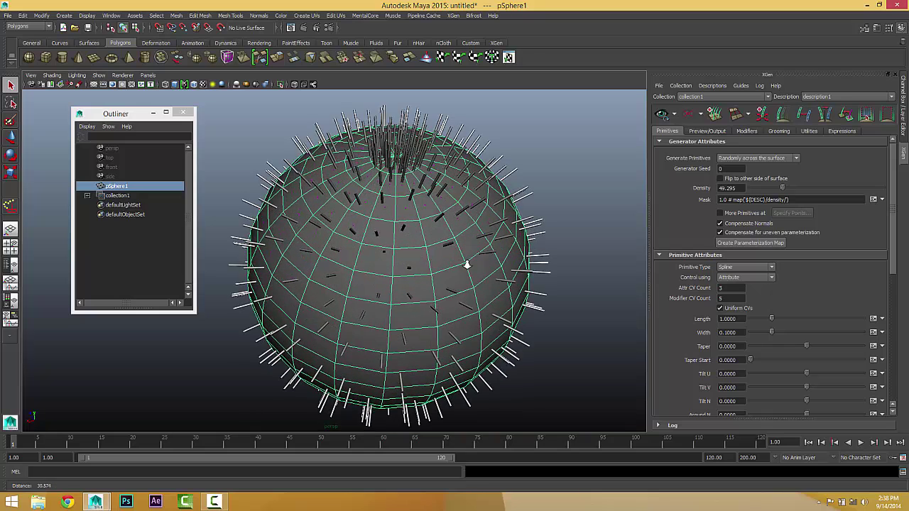
pyautogui.keyDown('alt'); pyautogui.moveTo(402, 220); pyautogui.dragTo(402, 228); pyautogui.keyUp('alt')
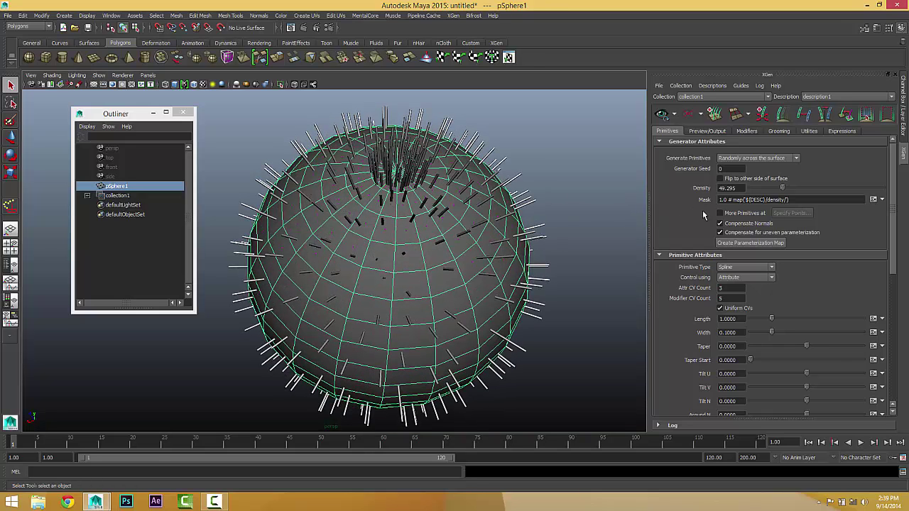
# - Create the parameterization map, update the XGen preview and inspect the dense splines around the sphere's pole
pyautogui.click(745, 245)
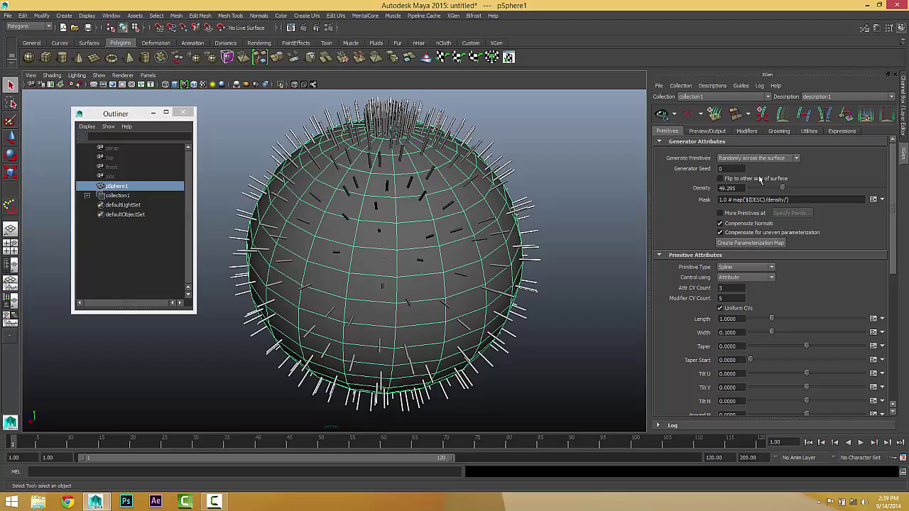
pyautogui.click(662, 114)
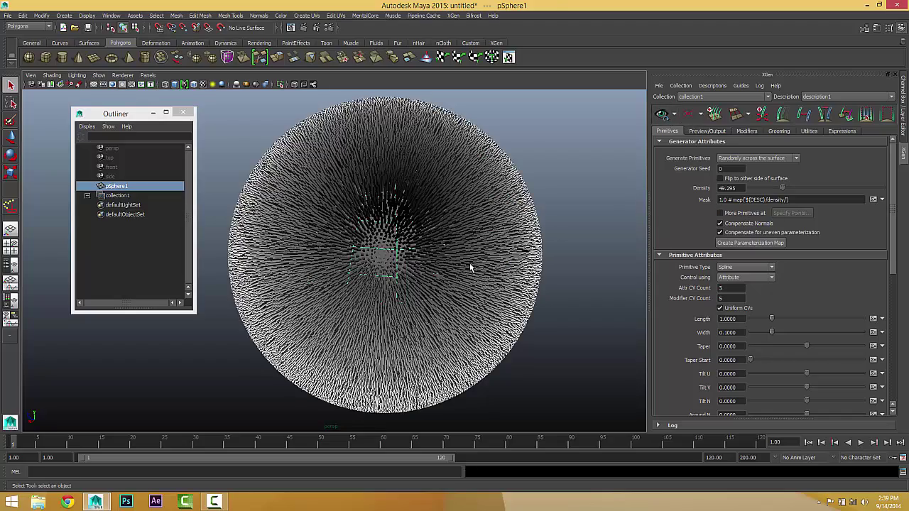
pyautogui.scroll(-2, 470, 267)
pyautogui.moveTo(452, 271)
pyautogui.keyDown('alt'); pyautogui.mouseDown()
pyautogui.moveTo(448, 286)
pyautogui.moveTo(453, 279)
pyautogui.mouseUp(); pyautogui.keyUp('alt')
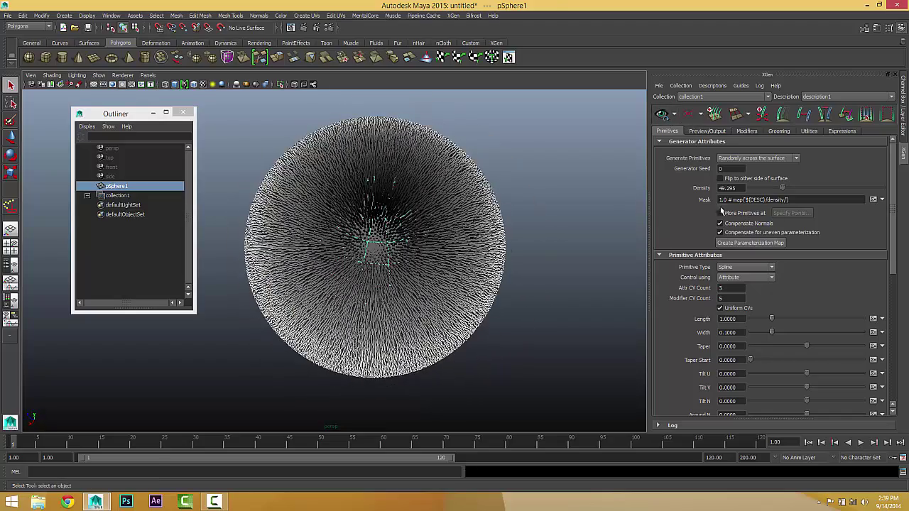
pyautogui.keyDown('alt'); pyautogui.moveTo(360, 240); pyautogui.dragTo(424, 258); pyautogui.keyUp('alt')
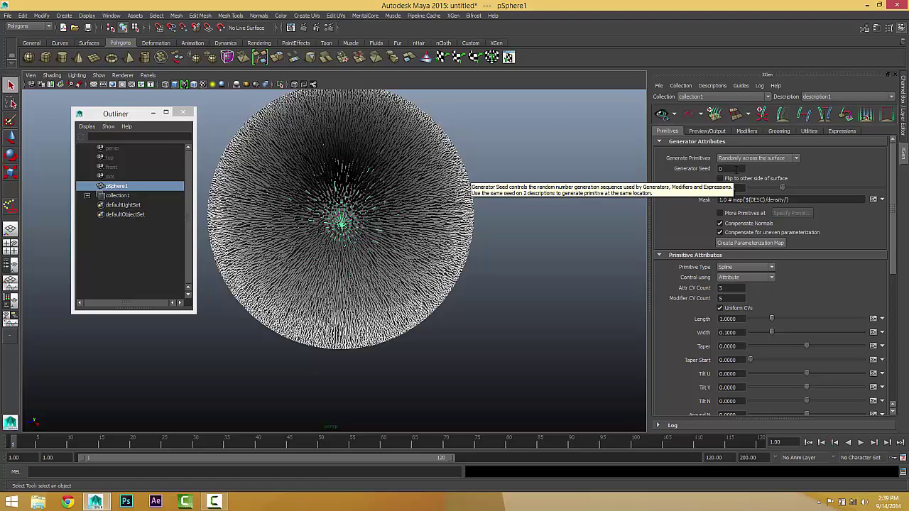
# - Toggle Compensate for uneven parameterization repeatedly, comparing the splines around the sphere's pole, and leave it off
pyautogui.click(736, 169)
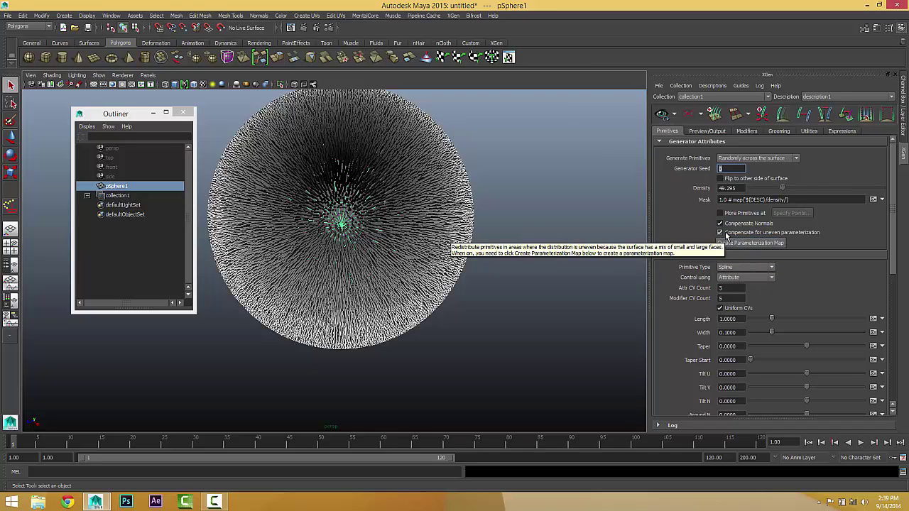
pyautogui.click(731, 233)
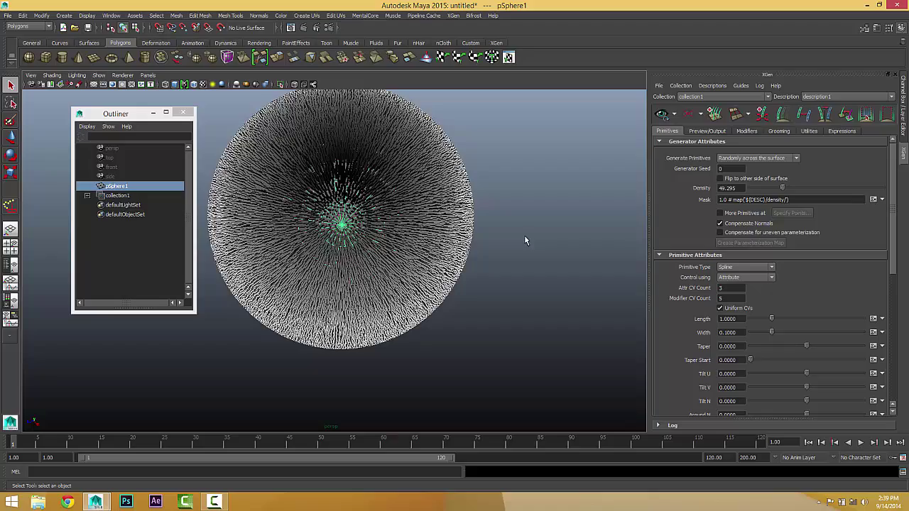
pyautogui.click(720, 233)
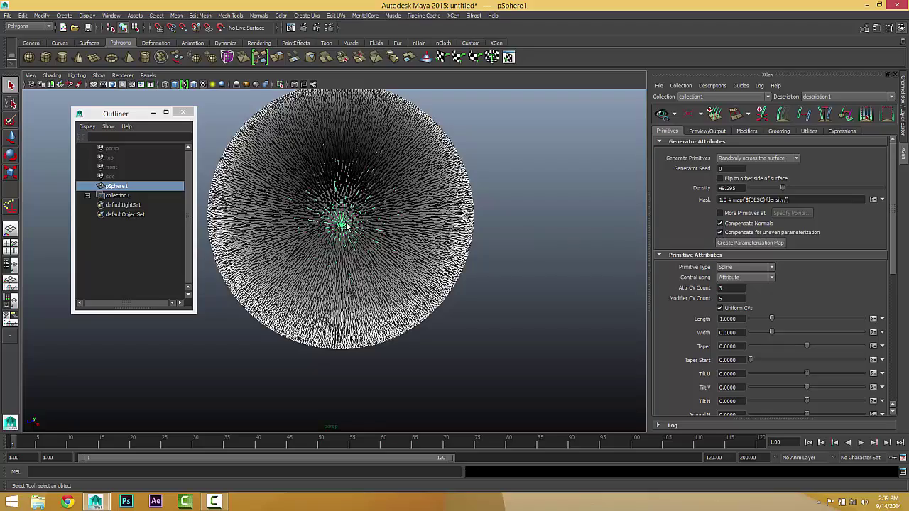
pyautogui.moveTo(352, 230)
pyautogui.keyDown('alt'); pyautogui.mouseDown()
pyautogui.moveTo(364, 215)
pyautogui.moveTo(360, 203)
pyautogui.moveTo(355, 222)
pyautogui.mouseUp(); pyautogui.keyUp('alt')
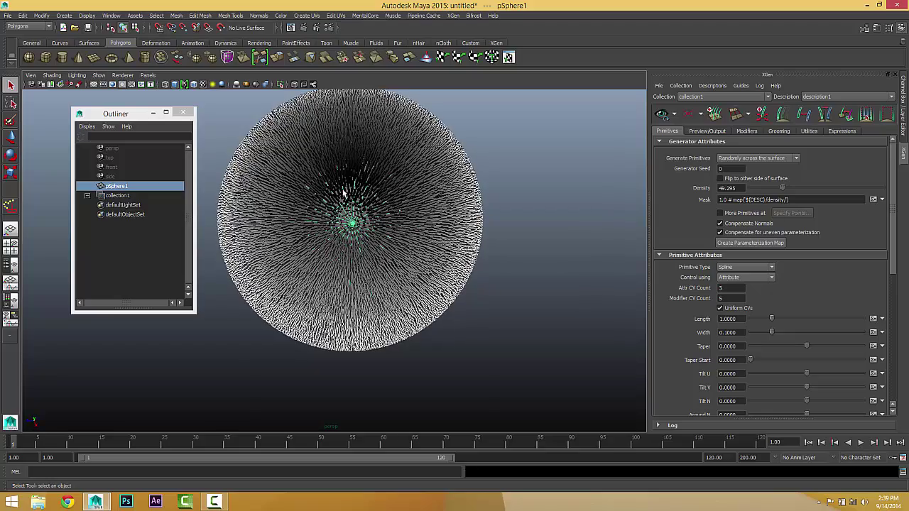
pyautogui.click(721, 233)
pyautogui.keyDown('alt'); pyautogui.moveTo(427, 206); pyautogui.dragTo(466, 174); pyautogui.keyUp('alt')
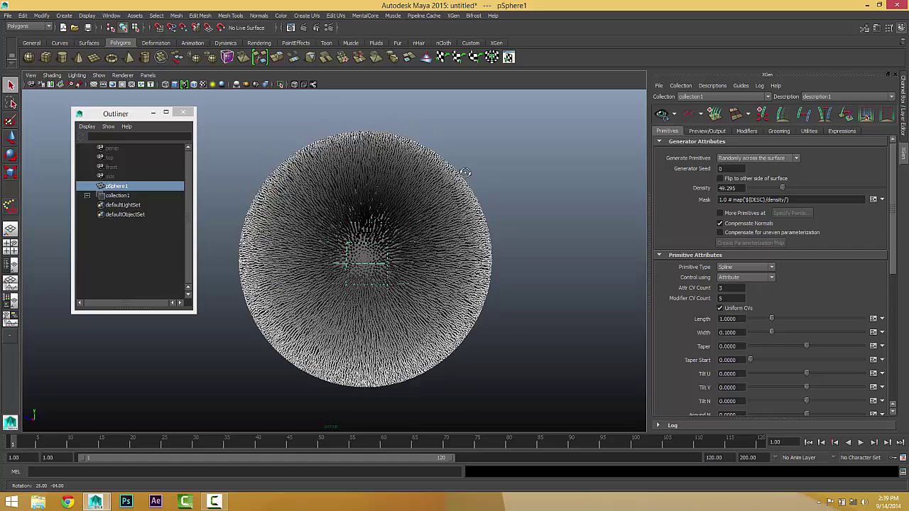
pyautogui.click(722, 233)
pyautogui.click(721, 233)
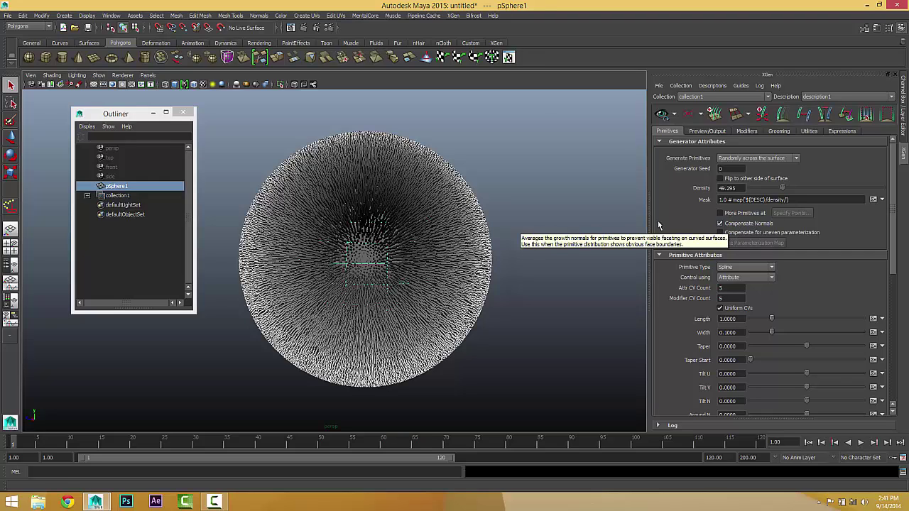
pyautogui.doubleClick(728, 188)
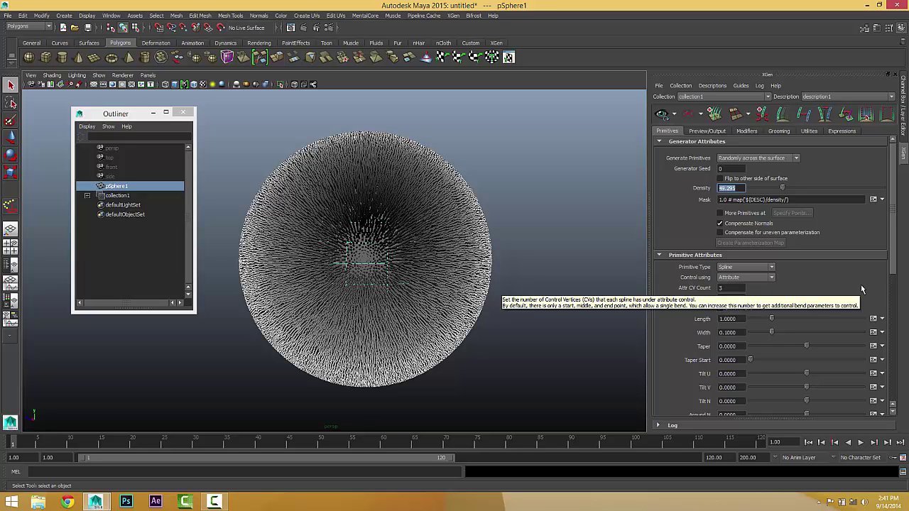
pyautogui.keyDown('alt'); pyautogui.moveTo(352, 286); pyautogui.dragTo(365, 302); pyautogui.keyUp('alt')
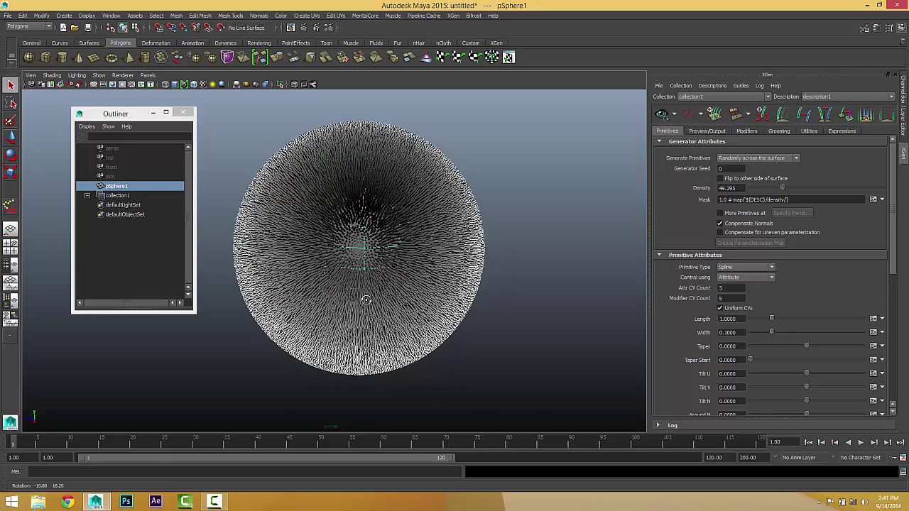